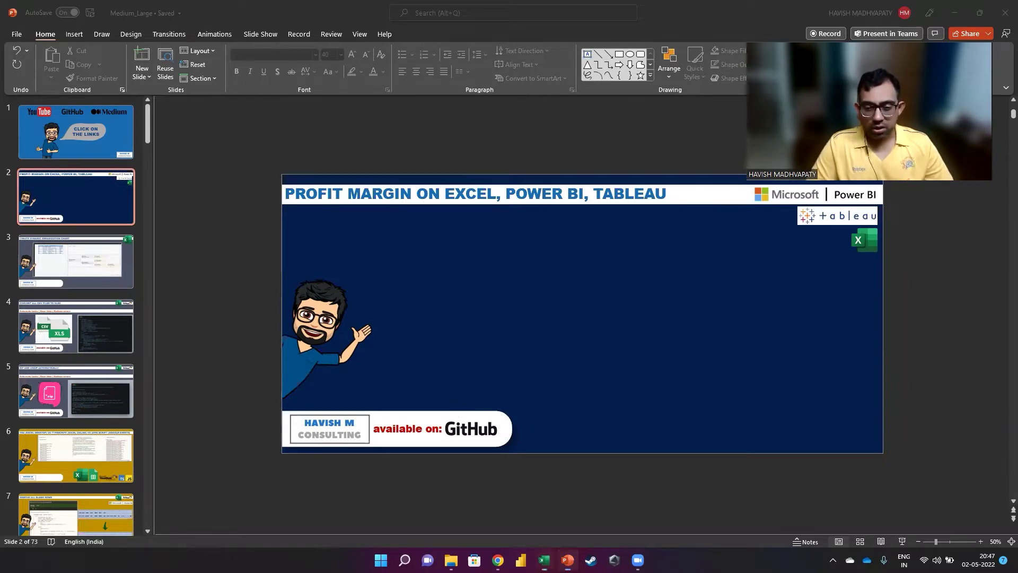
Step: Show Excel's pinned and recent workbooks from its taskbar icon
right_click(545, 560)
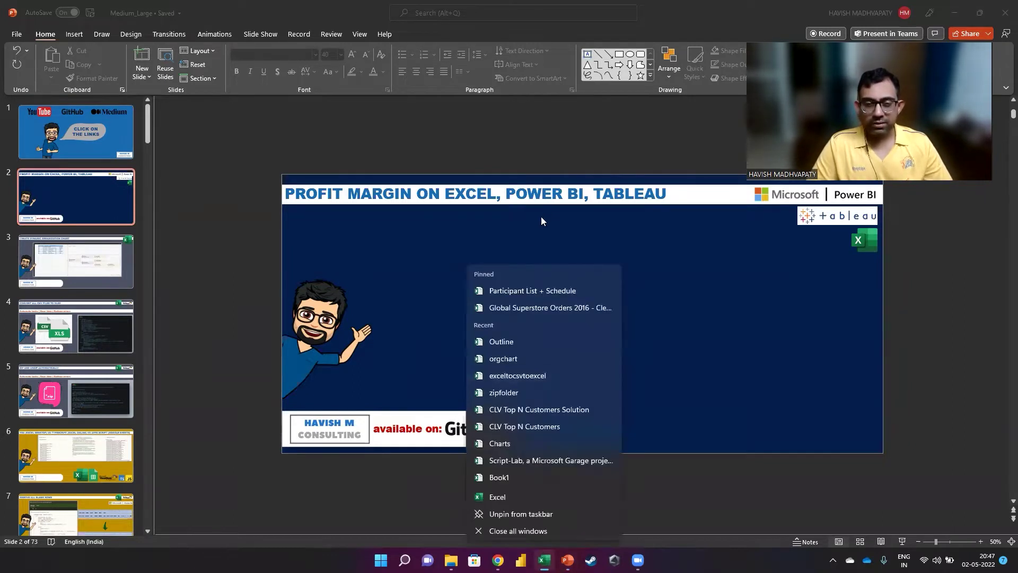
Step: Open the Global Superstore Orders 2016 - Cleaned workbook and select its header row
left_click(512, 311)
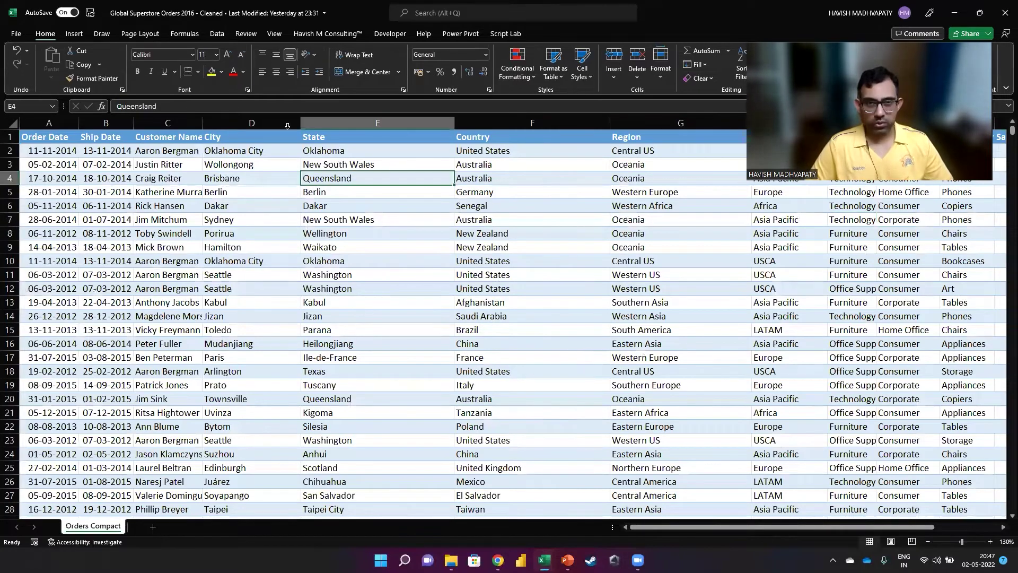
key("ctrl+Home")
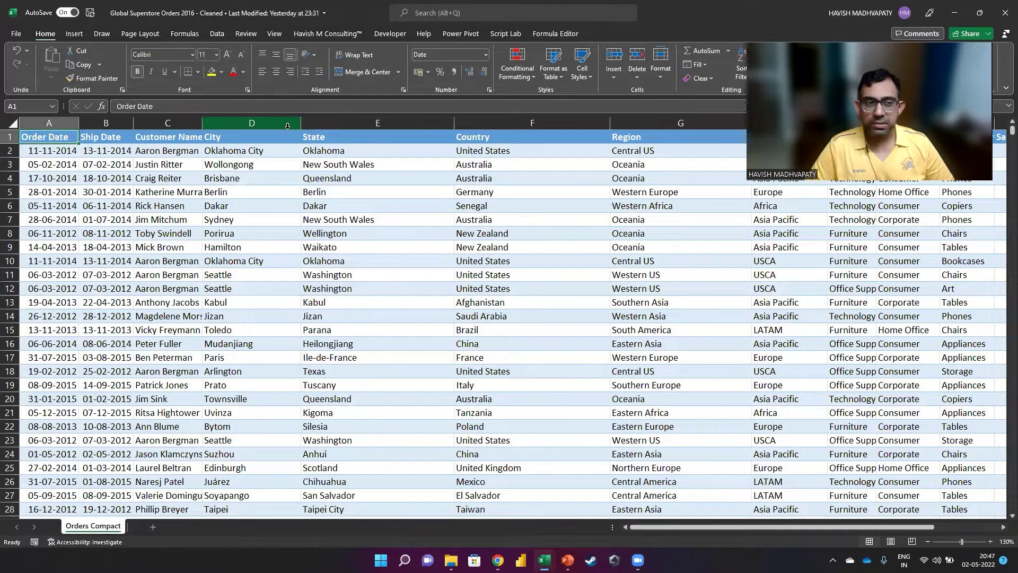
key("ctrl+shift+Right")
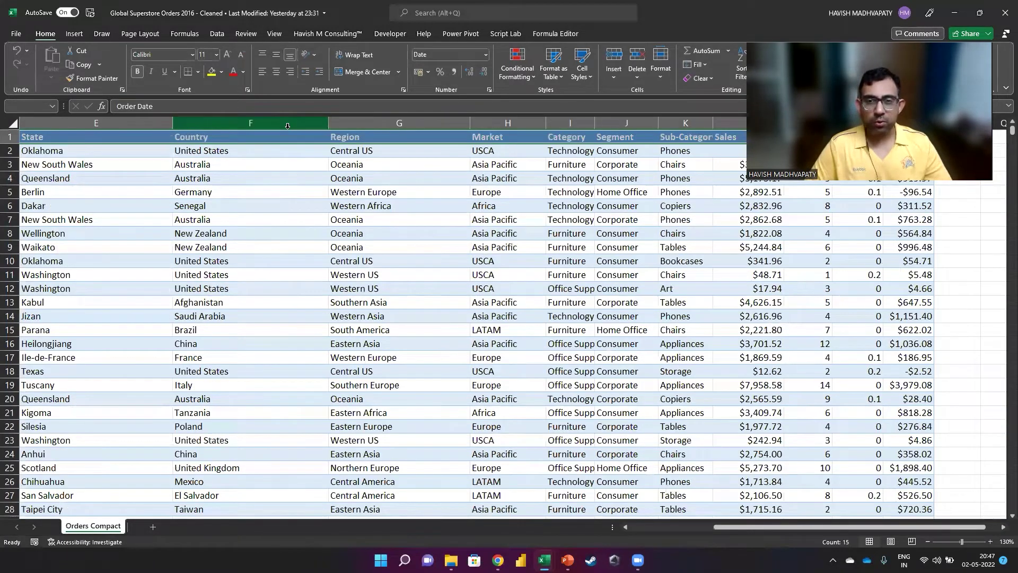
Step: Select the Order Date through Region columns, then undo their deletion
key("shift+Left")
key("shift+Left")
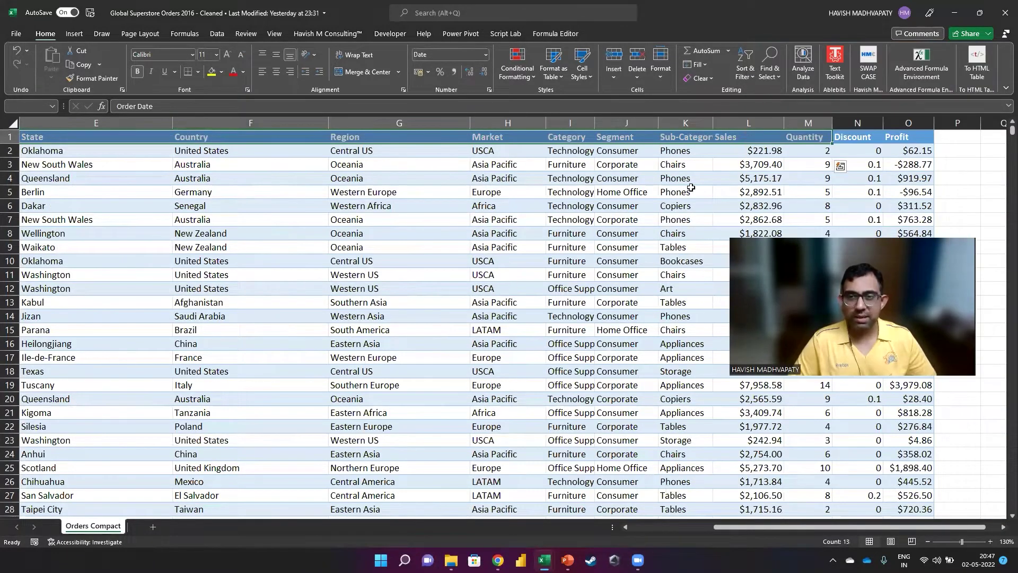
key("shift+Left")
key("shift+Left")
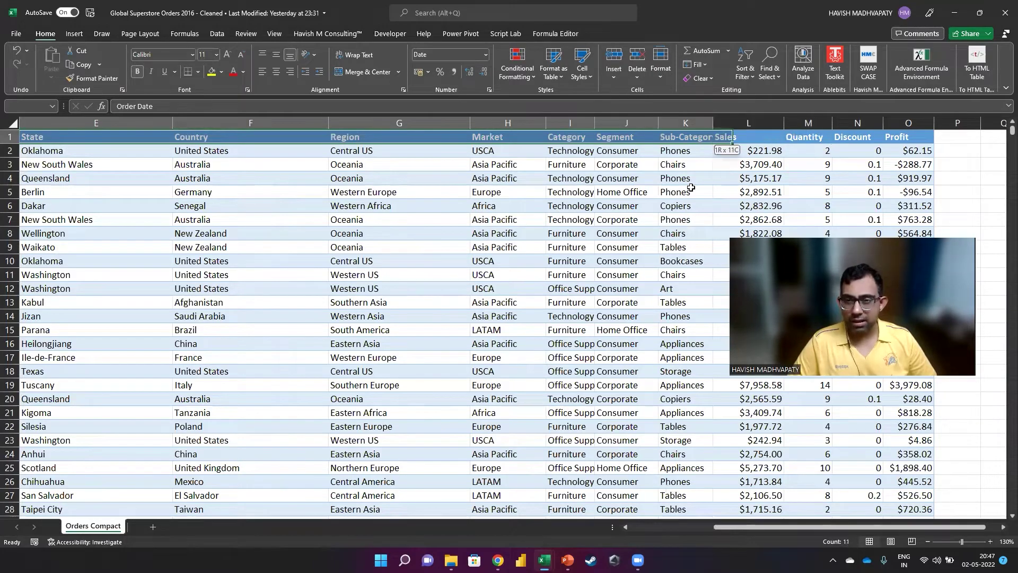
key("shift+Left")
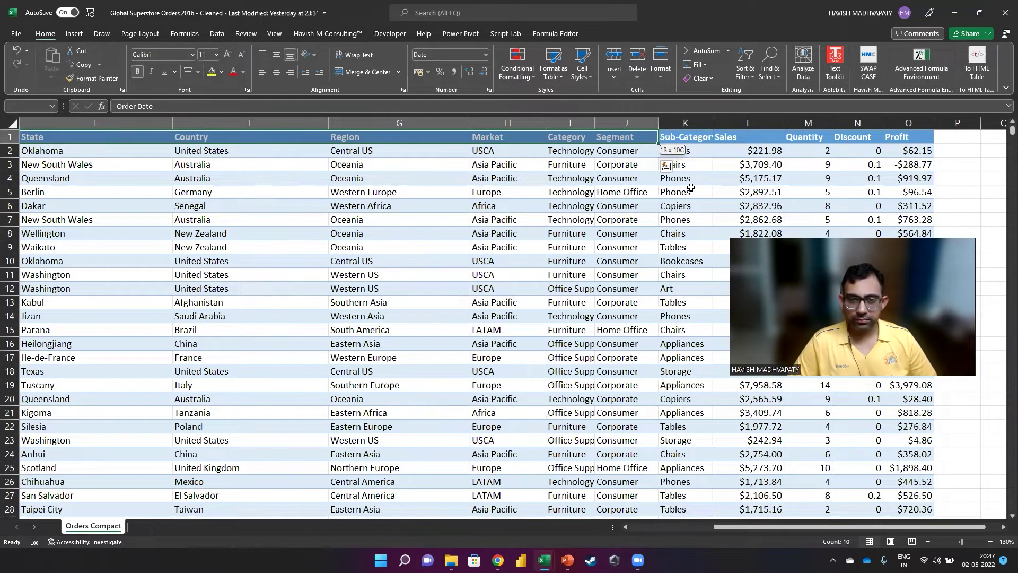
key("shift+Left")
key("shift+Left")
key("shift+Left")
key("ctrl+shift+Down")
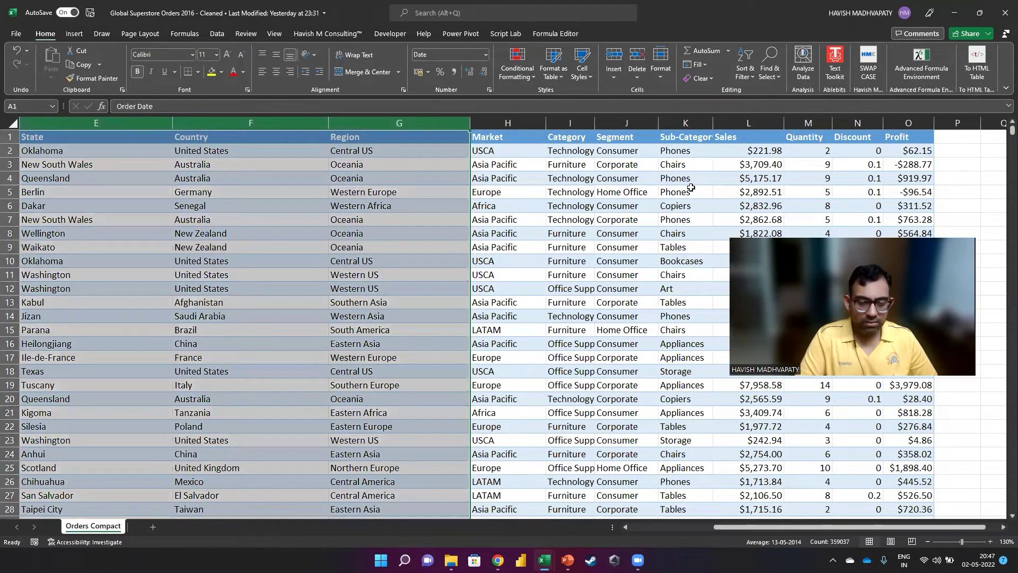
scroll(691, 187, "left", 3)
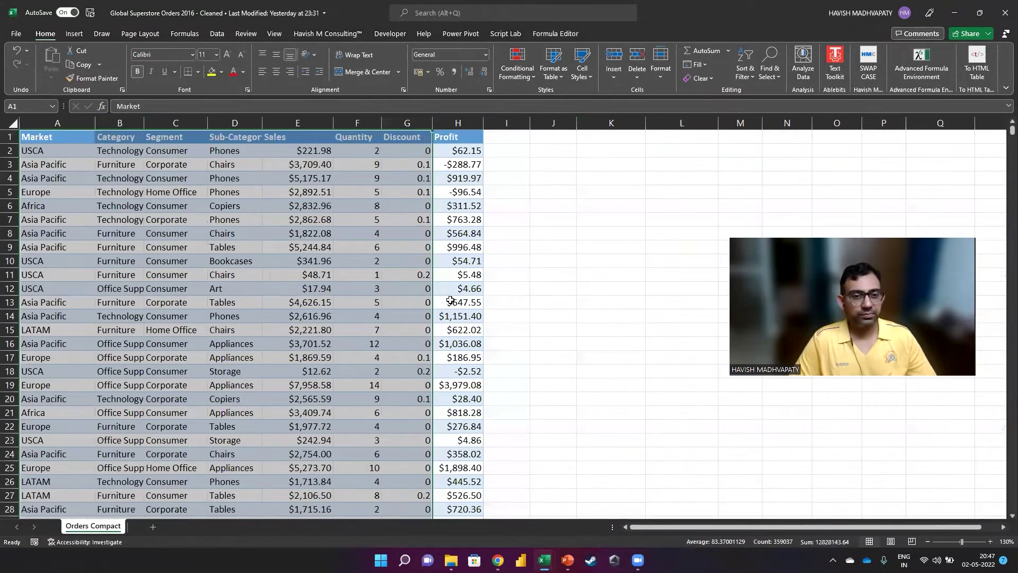
key("ctrl+z")
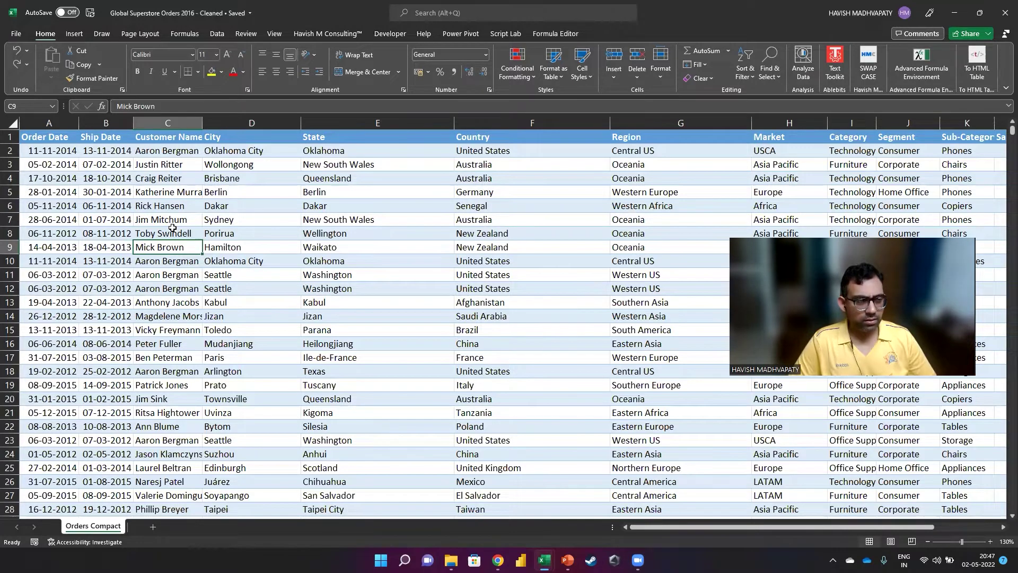
Step: Save a copy of the workbook to the Desktop
key("alt")
key("f")
key("a")
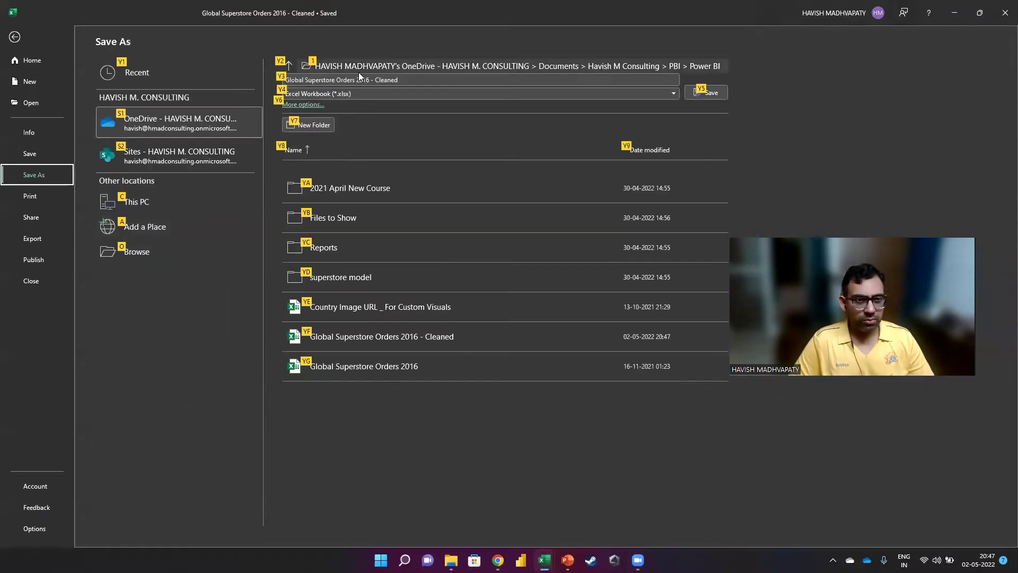
key("o")
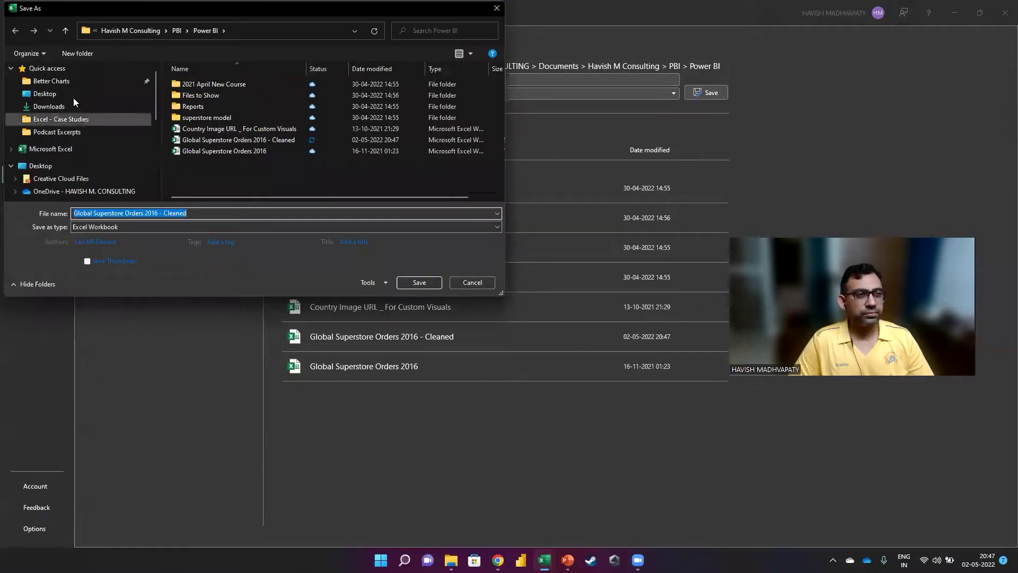
left_click(68, 95)
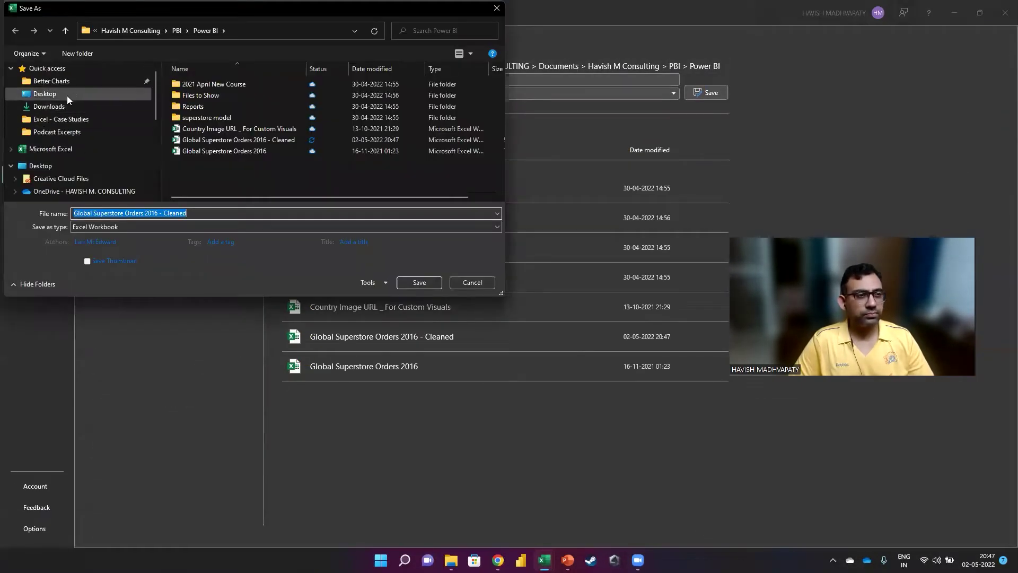
left_click(421, 285)
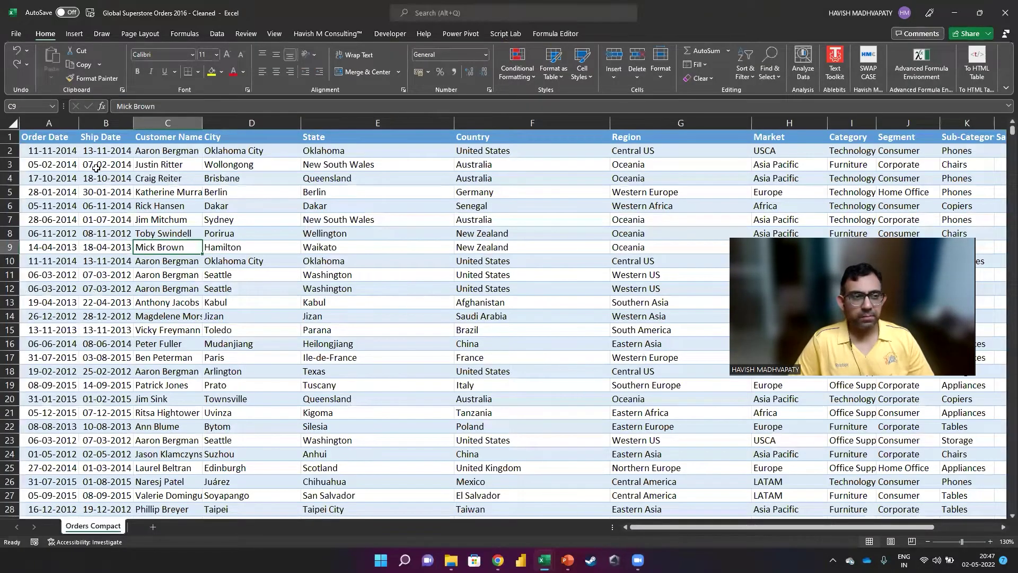
Step: Delete the columns from Order Date through Region
left_click(45, 135)
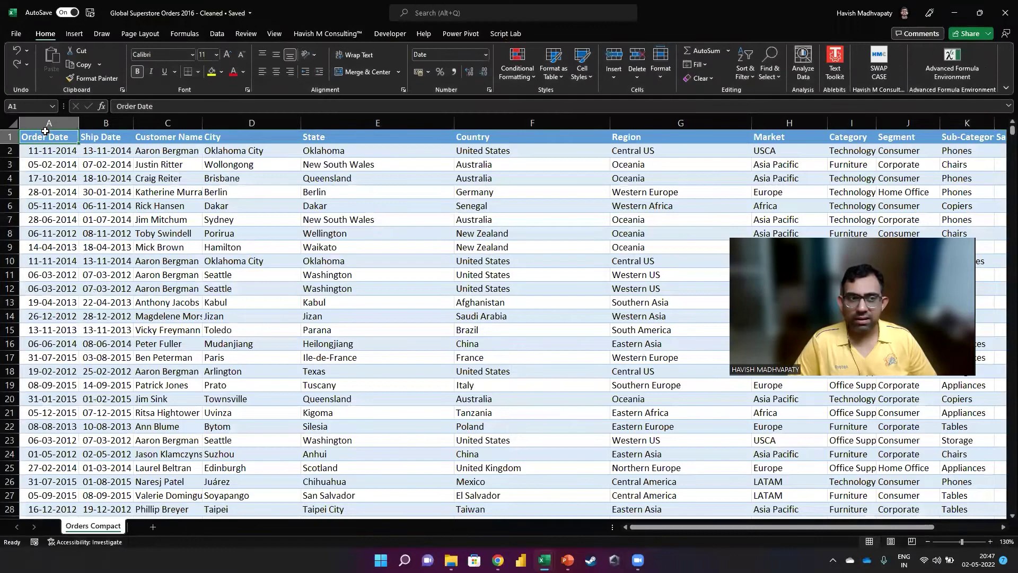
key("ctrl+shift+Right")
key("ctrl+shift+Down")
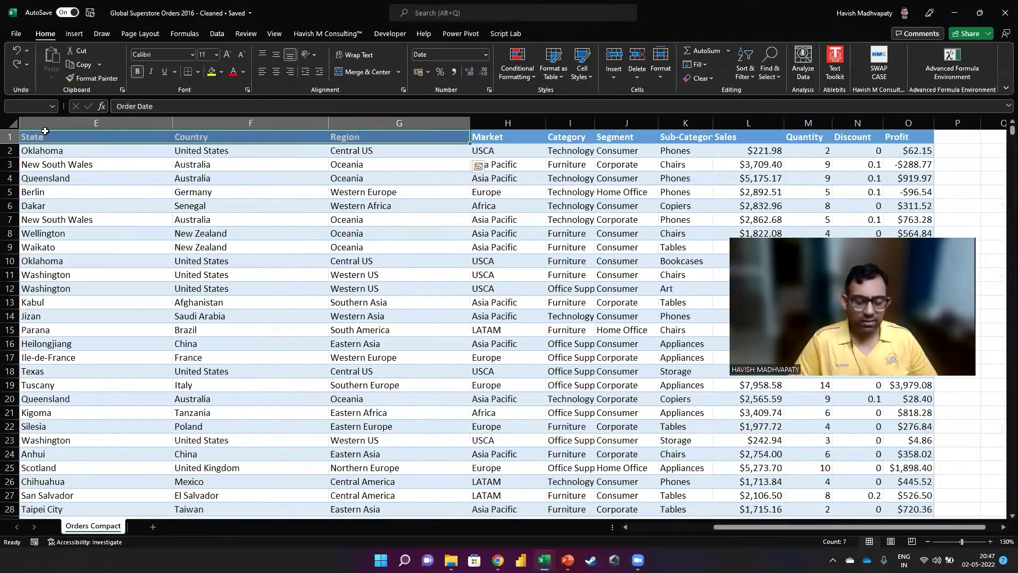
key("ctrl+minus")
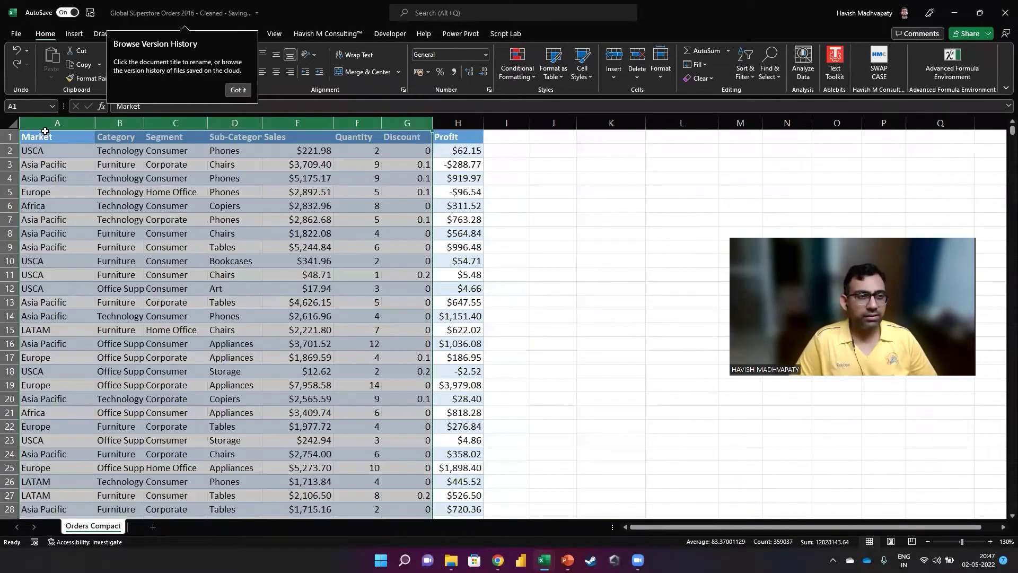
Step: Delete the Category, Segment, Sub-Category, Quantity and Discount columns
key("Right")
key("shift+Right")
key("shift+Right")
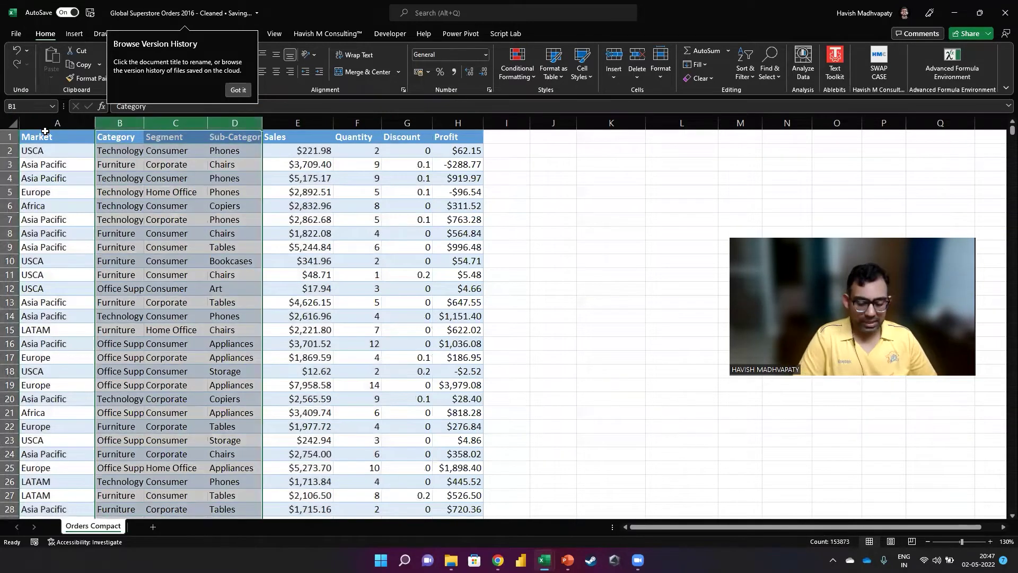
key("ctrl+shift+Down")
key("ctrl+minus")
key("Right")
key("shift+Right")
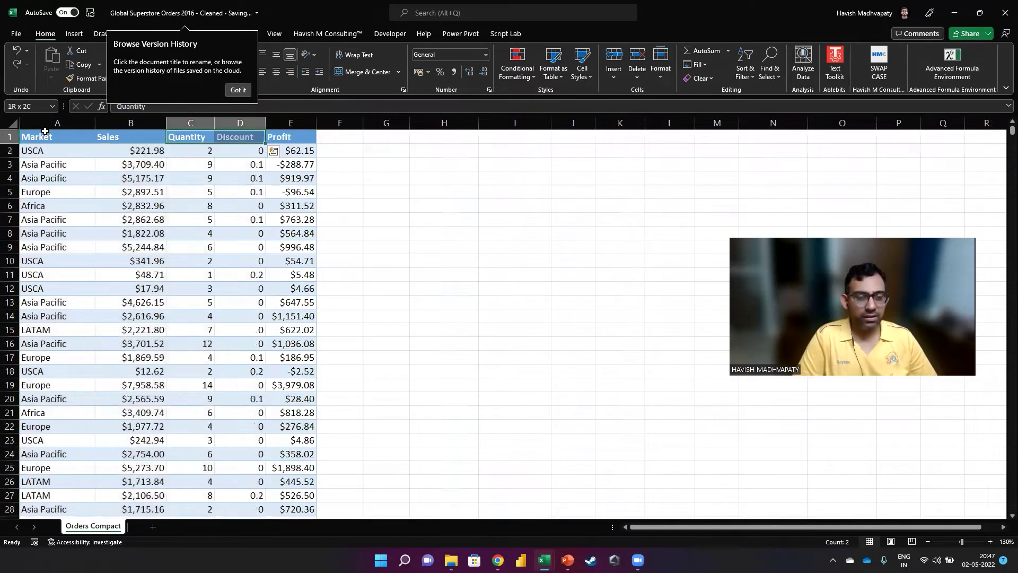
key("ctrl+shift+Down")
key("ctrl+minus")
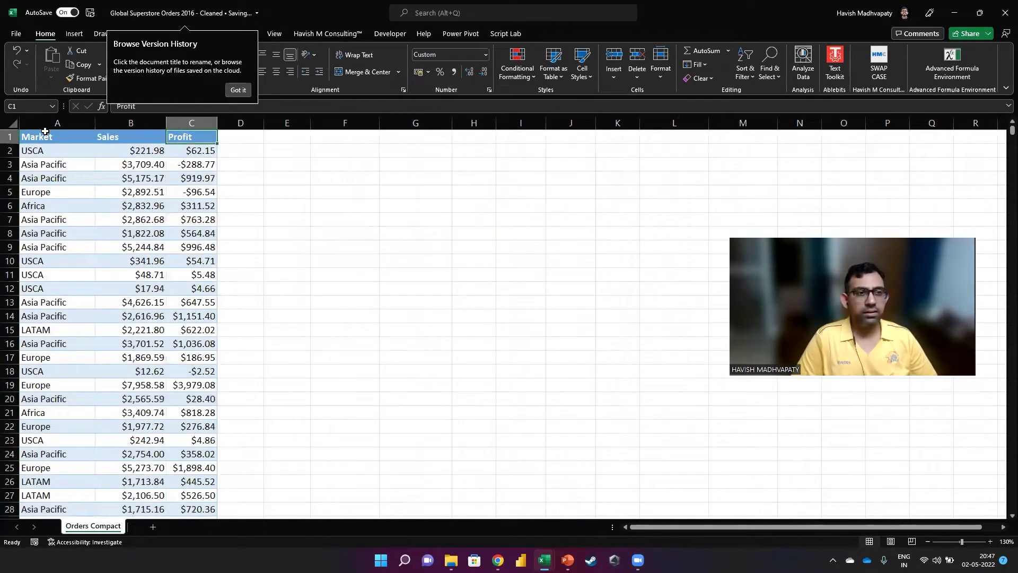
Step: Cancel the Save As options and inspect the Profit values in C2 and C3
key("alt")
key("f")
key("a")
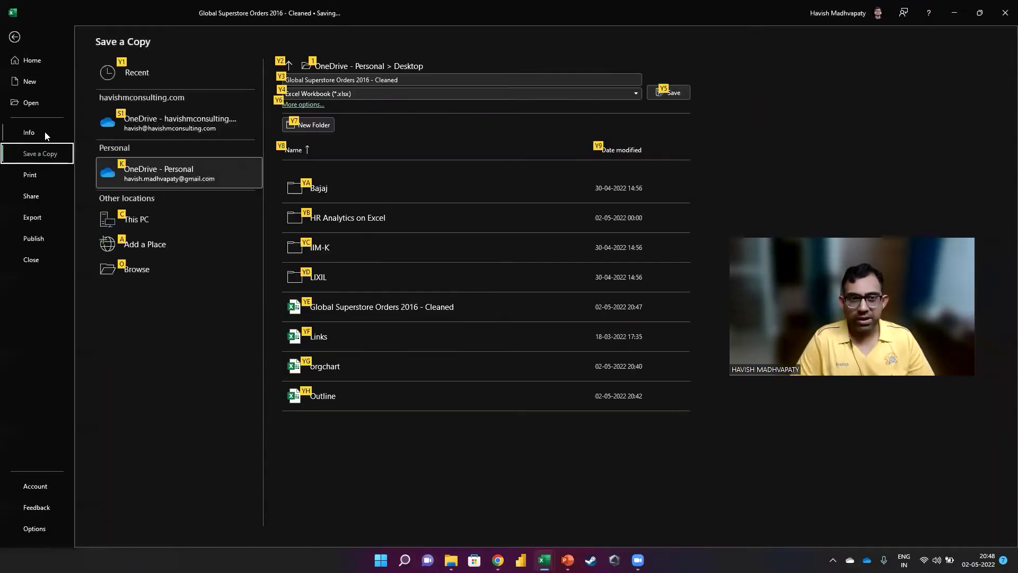
key("Escape")
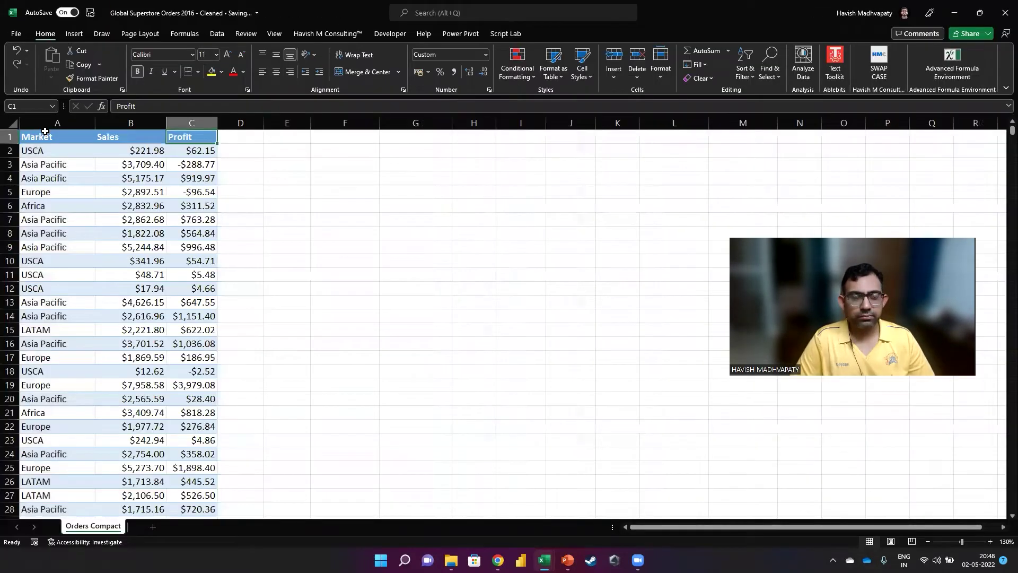
key("Down")
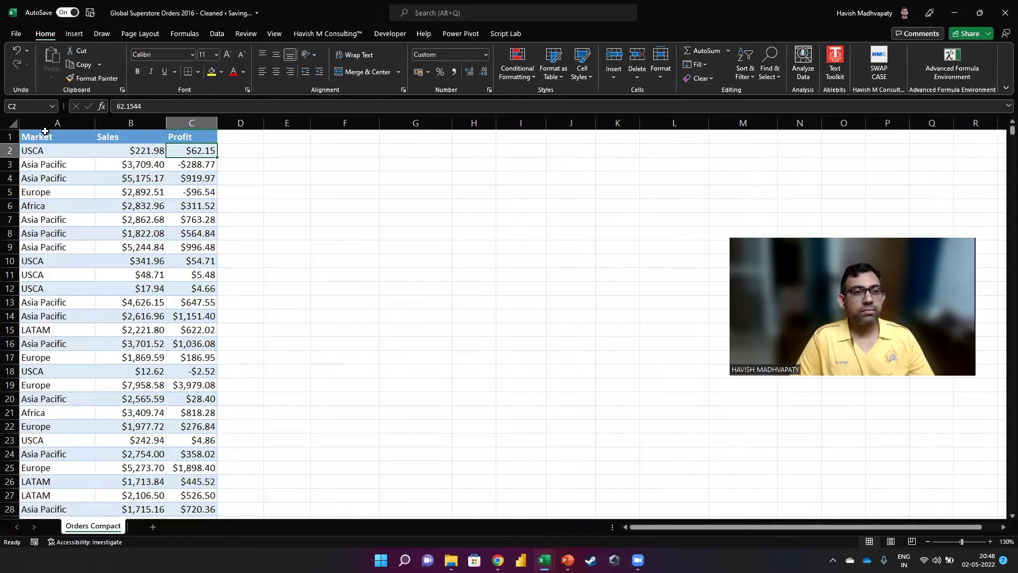
left_click(46, 132)
left_click(202, 163)
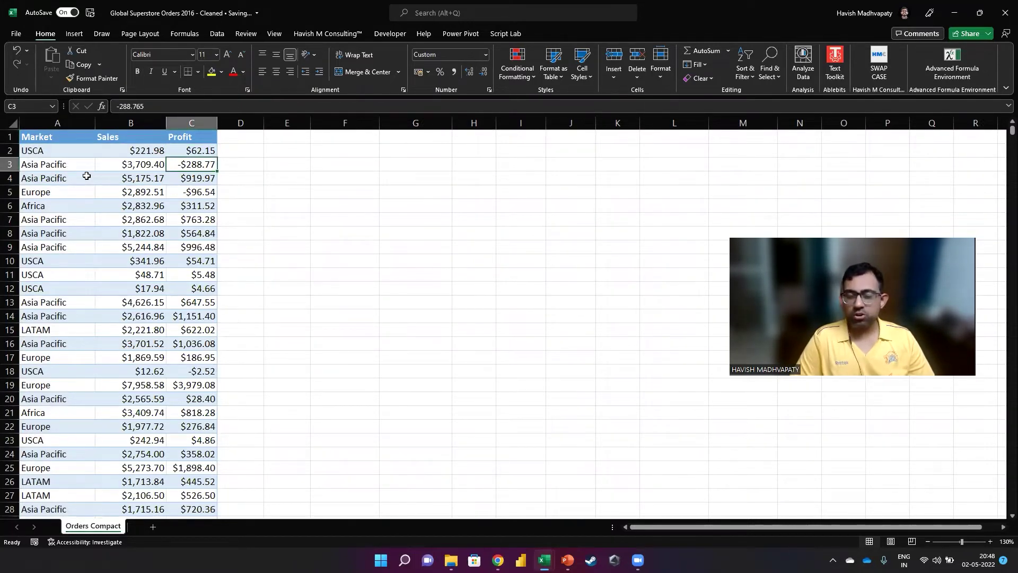
key("Up")
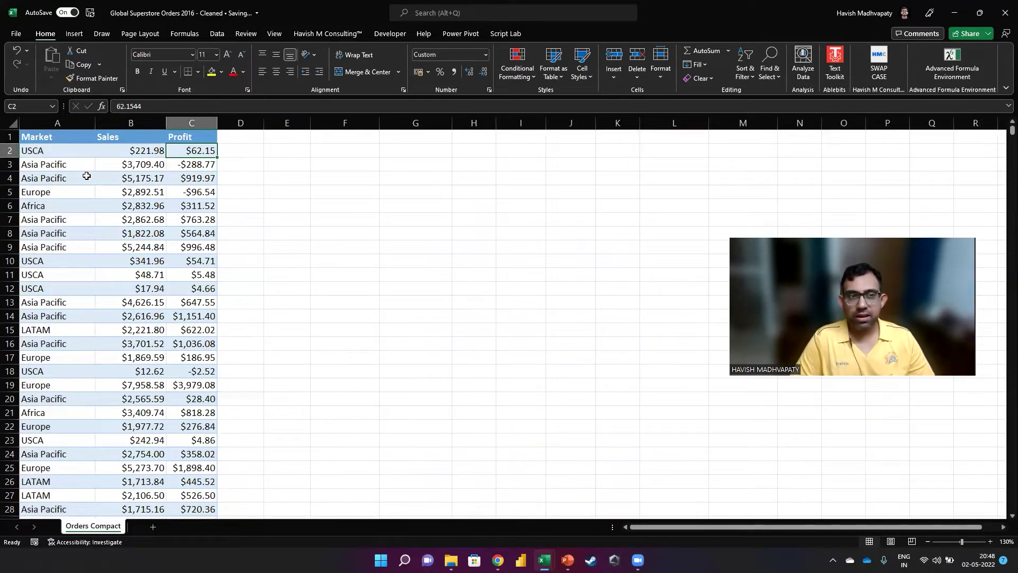
Step: Insert a pivot table on a new sheet with Market rows and Sales and Profit totals
key("Left")
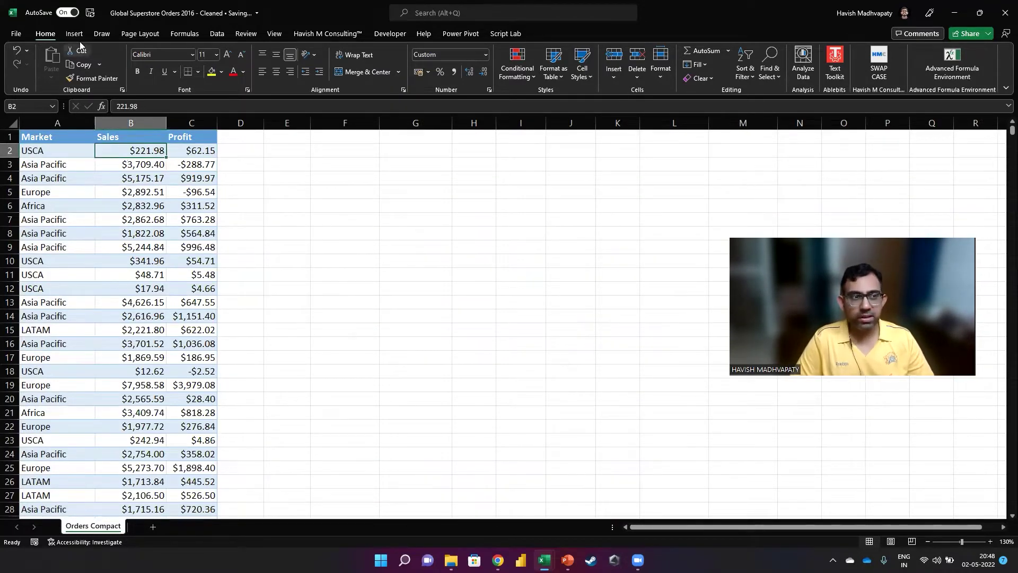
left_click(74, 35)
left_click(26, 58)
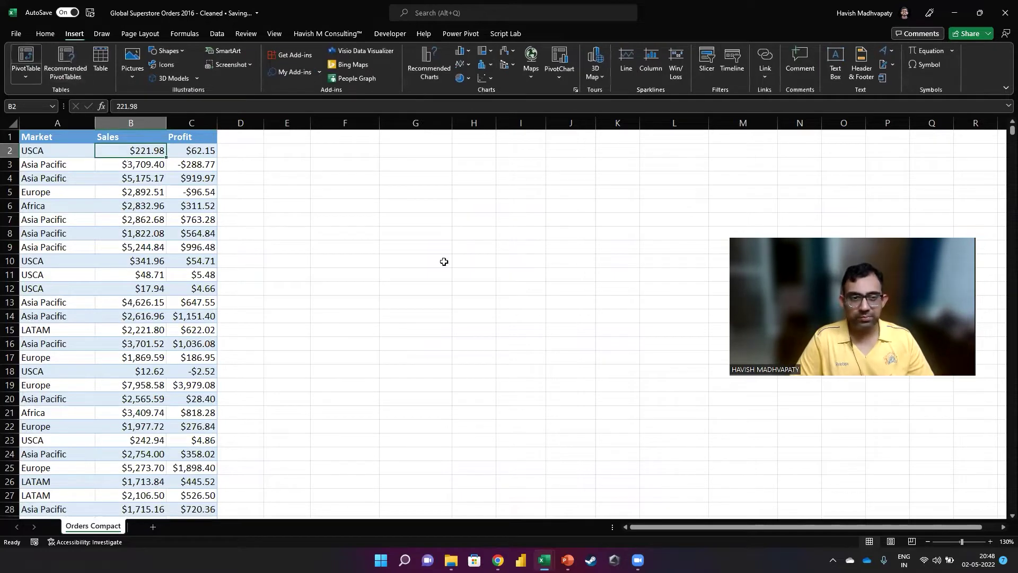
left_click(793, 457)
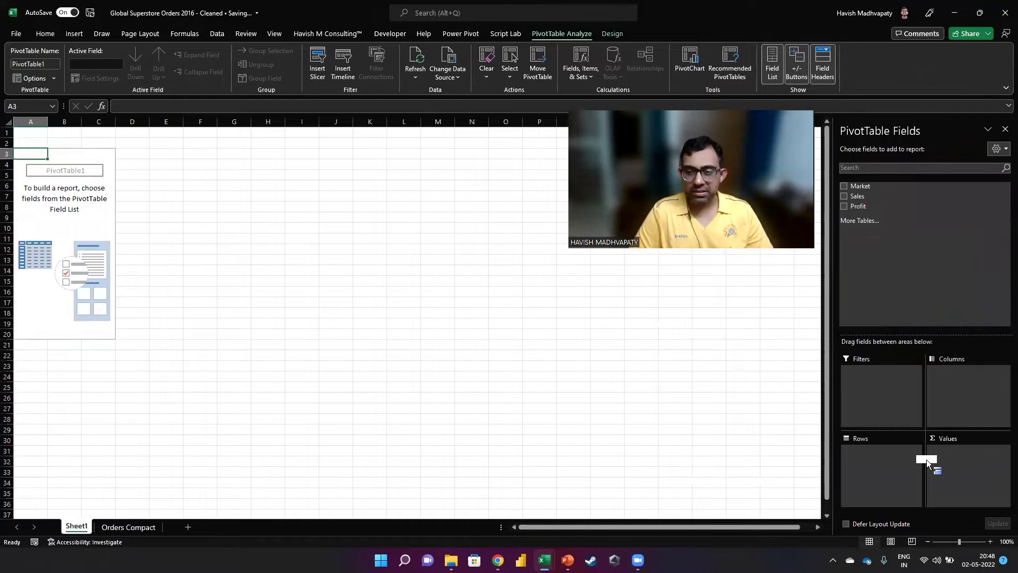
left_click(844, 185)
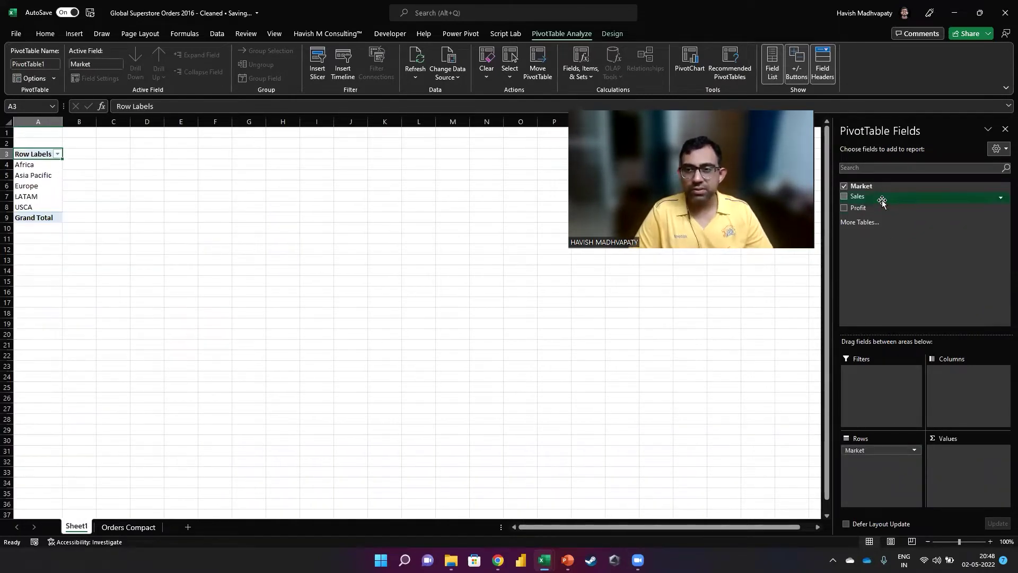
left_click_drag(857, 196, 961, 460)
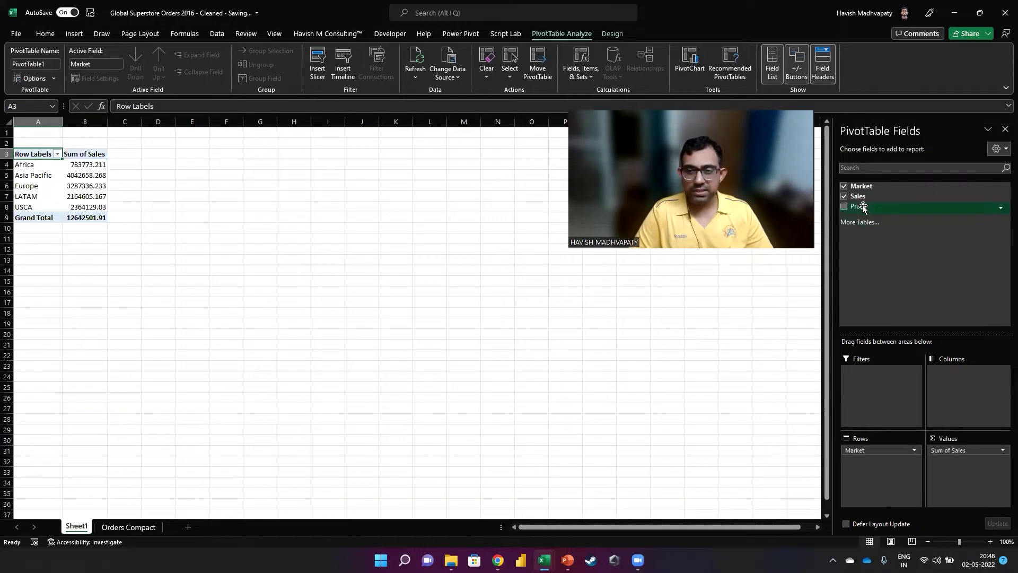
left_click_drag(858, 206, 958, 476)
Step: Fill =C4/B4 margins down E4:E9 as percentages with an extra decimal place
left_click(86, 188)
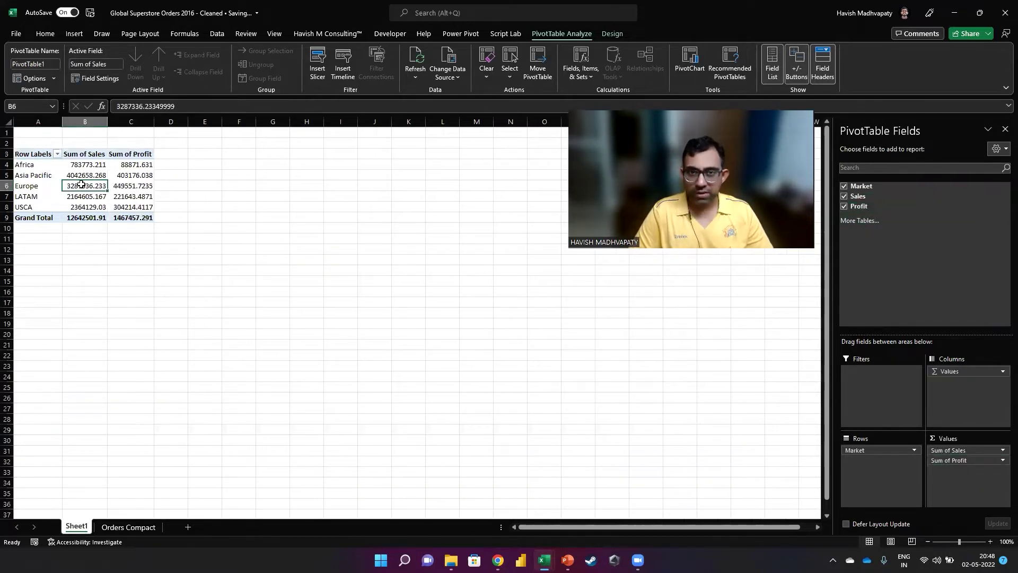
scroll(129, 228, "up", 4)
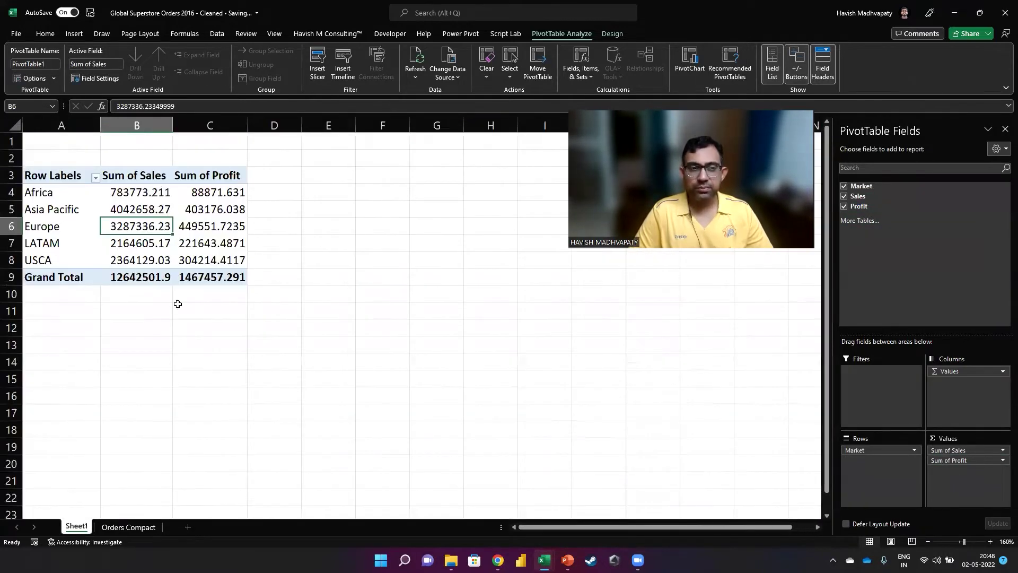
left_click(315, 198)
type("=")
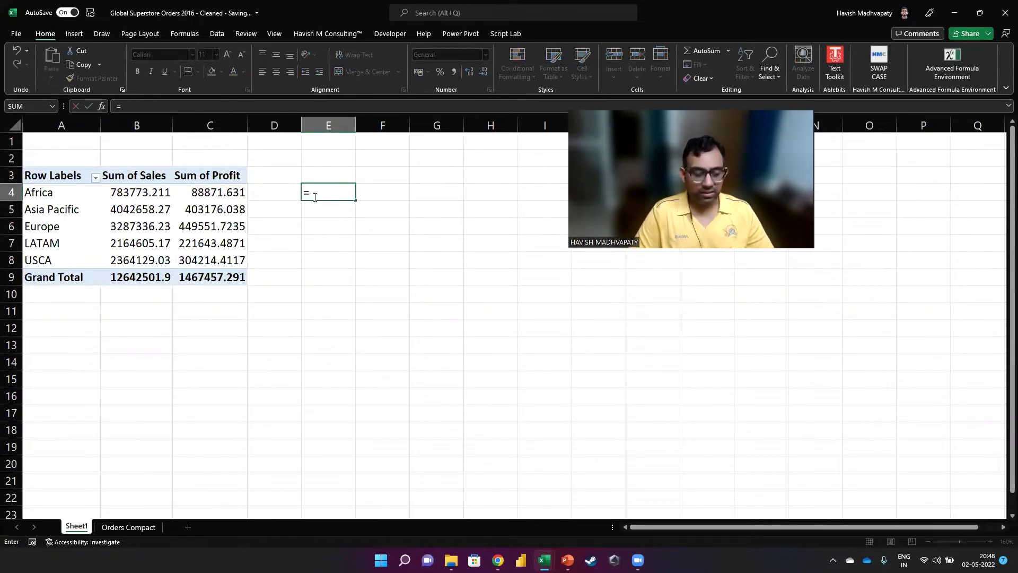
type("c4/b")
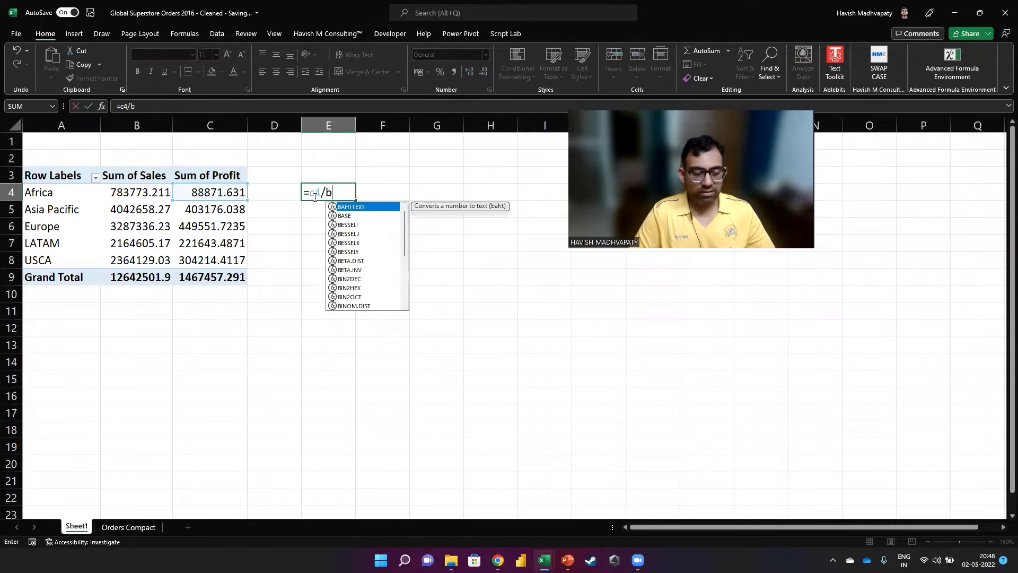
type("4")
key("ctrl+Return")
key("shift+Down")
key("shift+Down")
key("shift+Down")
key("shift+Down")
key("shift+Down")
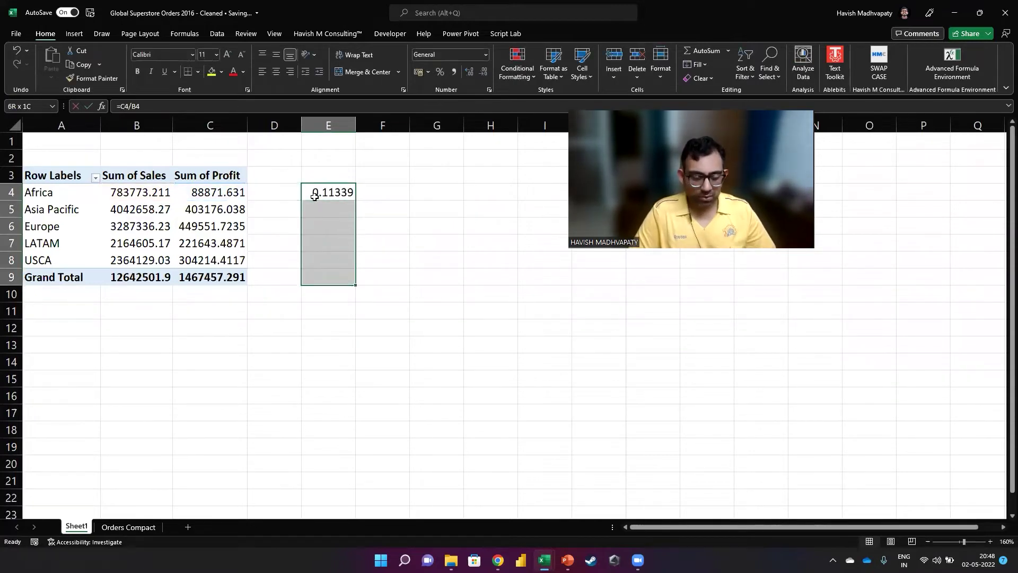
key("ctrl+d")
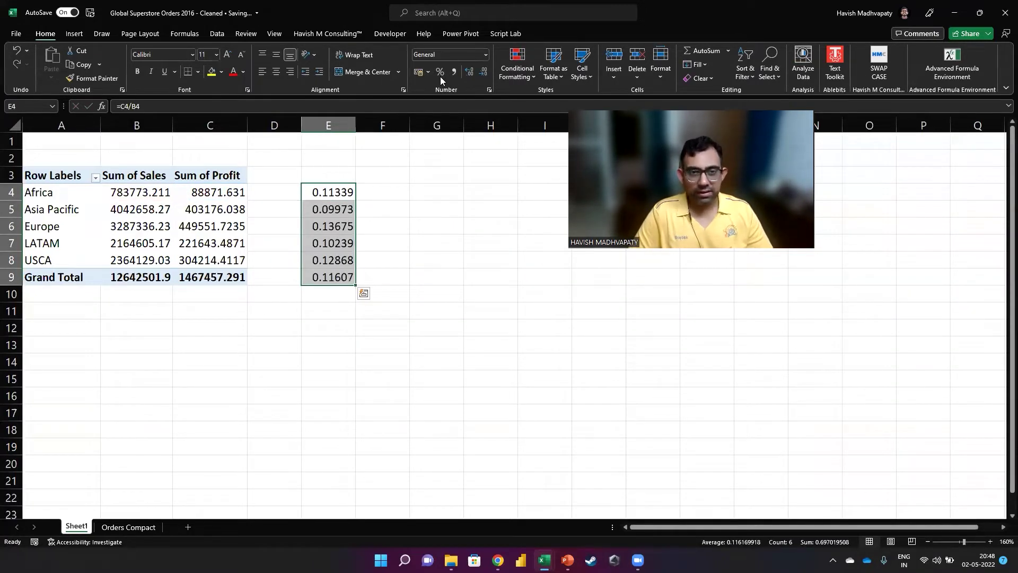
left_click(440, 74)
left_click(469, 73)
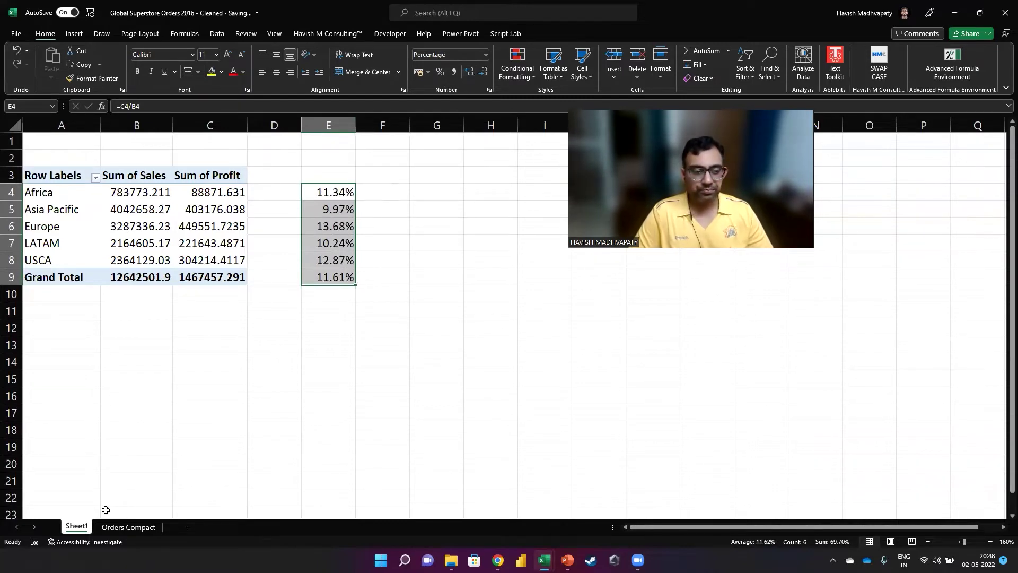
left_click(147, 528)
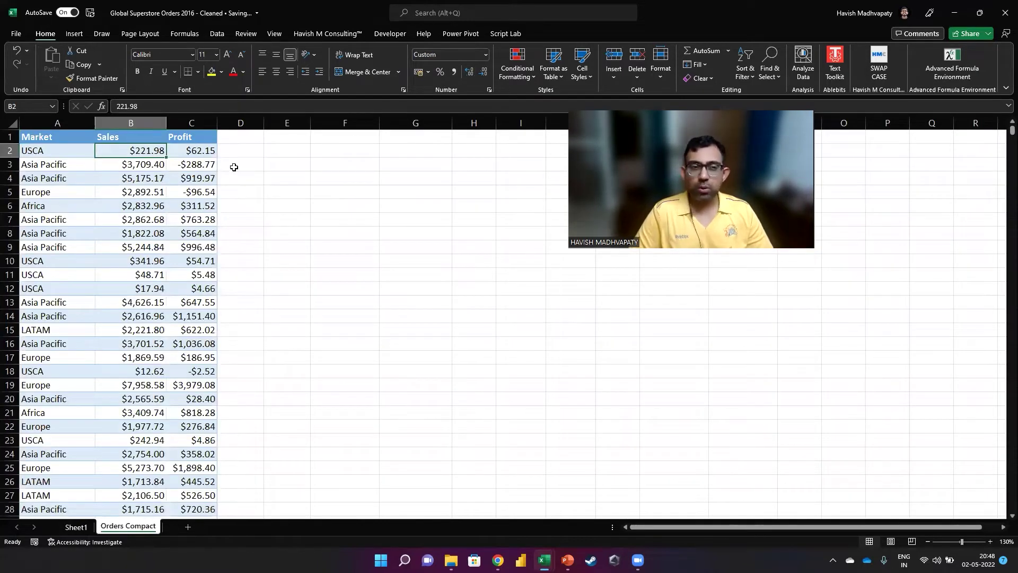
Step: Widen column E and spill a UNIQUE list of column A's markets from E2
left_click(284, 153)
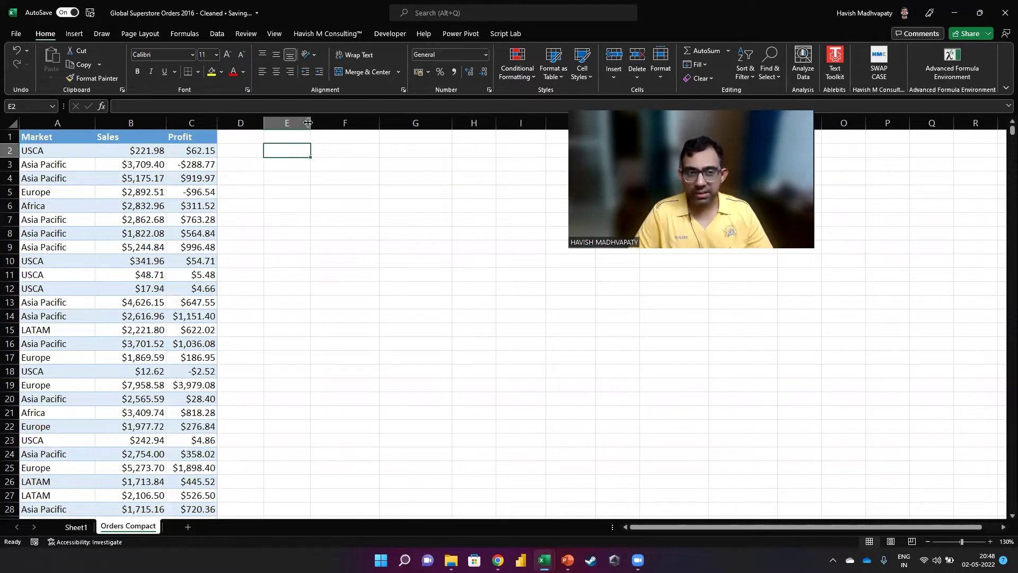
left_click_drag(310, 124, 356, 123)
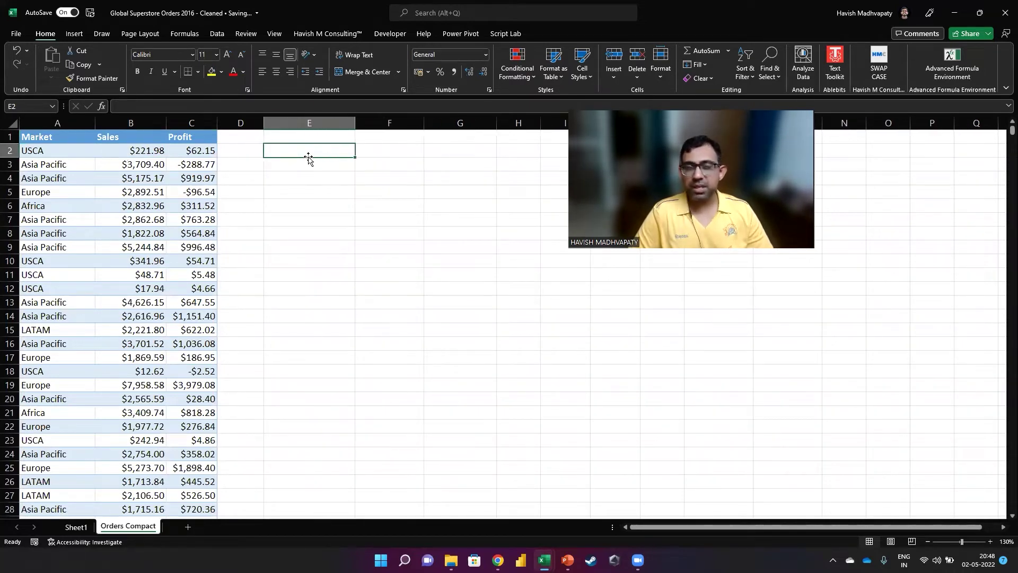
type("=")
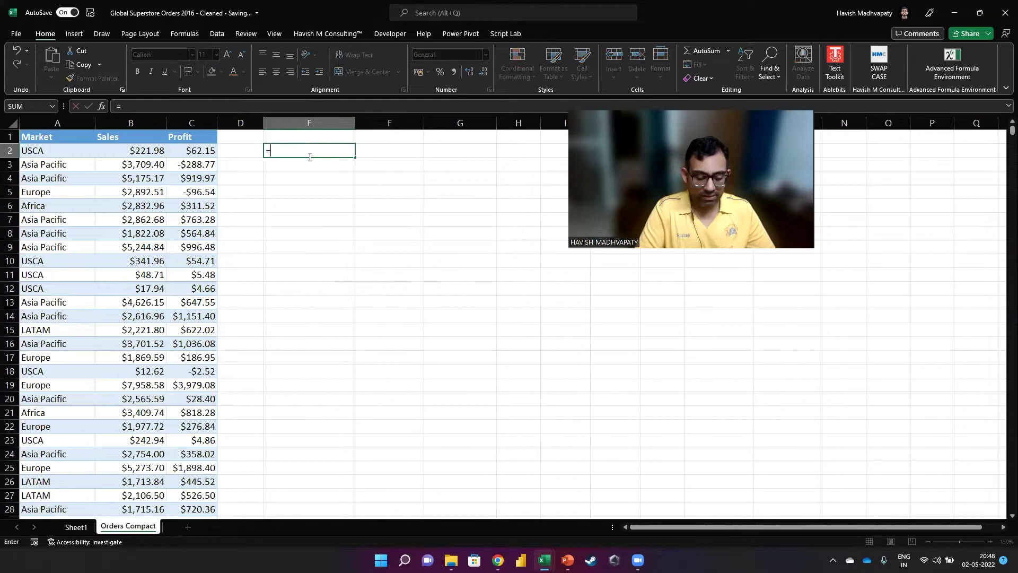
type("uniq")
key("Tab")
key("Left")
key("Left")
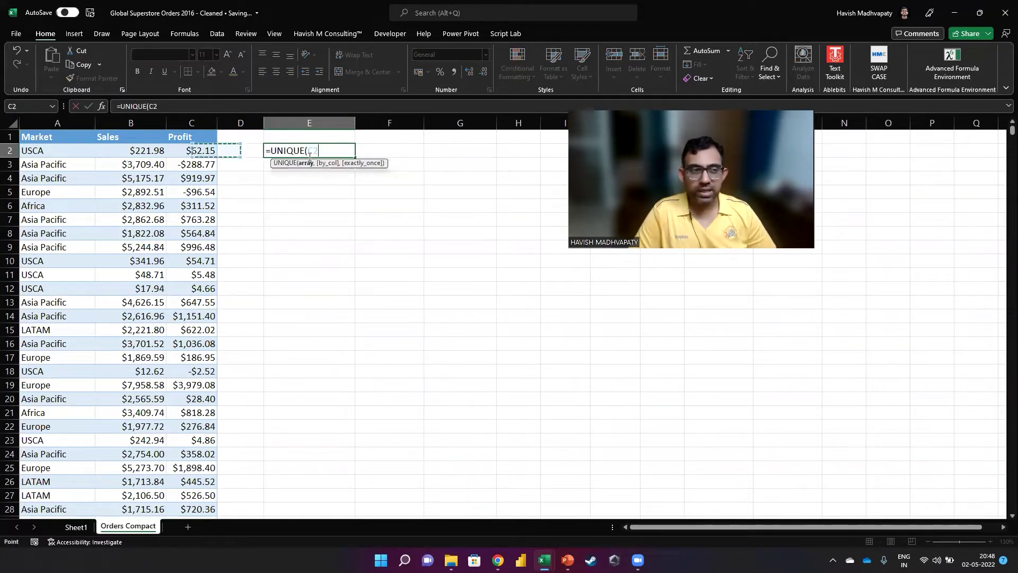
key("Left")
key("Left")
key("ctrl+space")
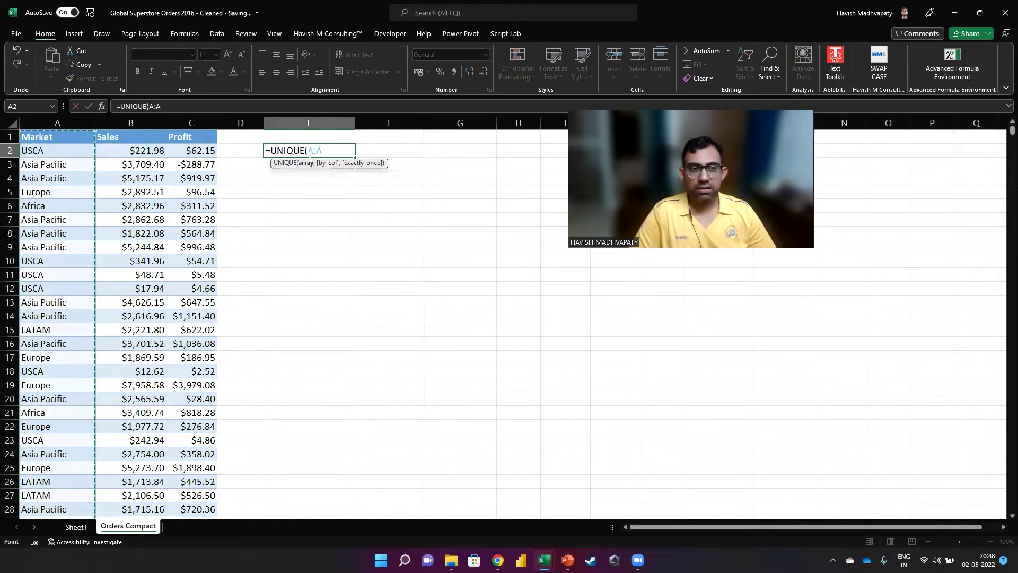
key("Return")
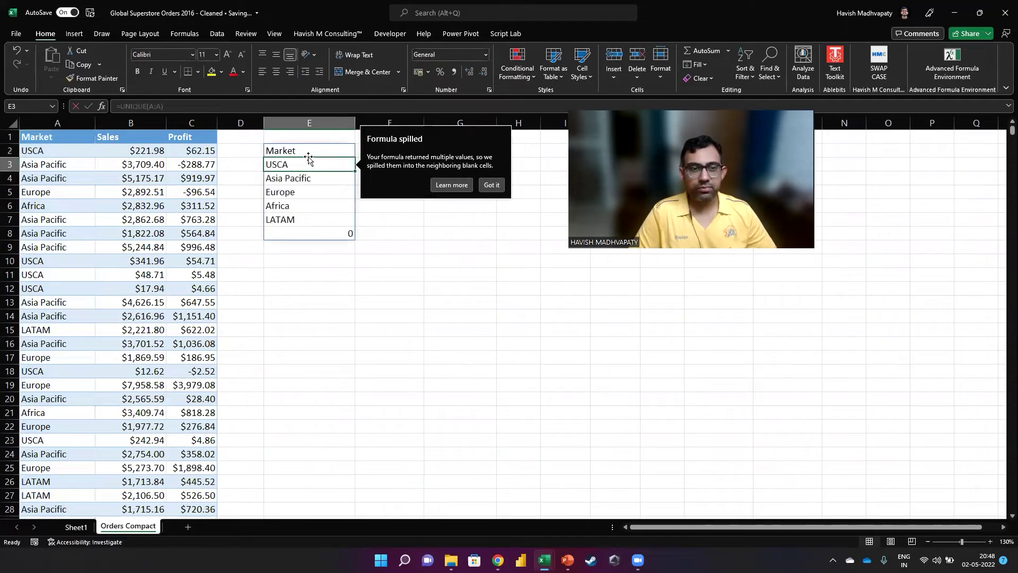
Step: Wrap the UNIQUE formula in DROP to remove the header, fixing a misspelled function name
left_click(491, 184)
left_click(329, 153)
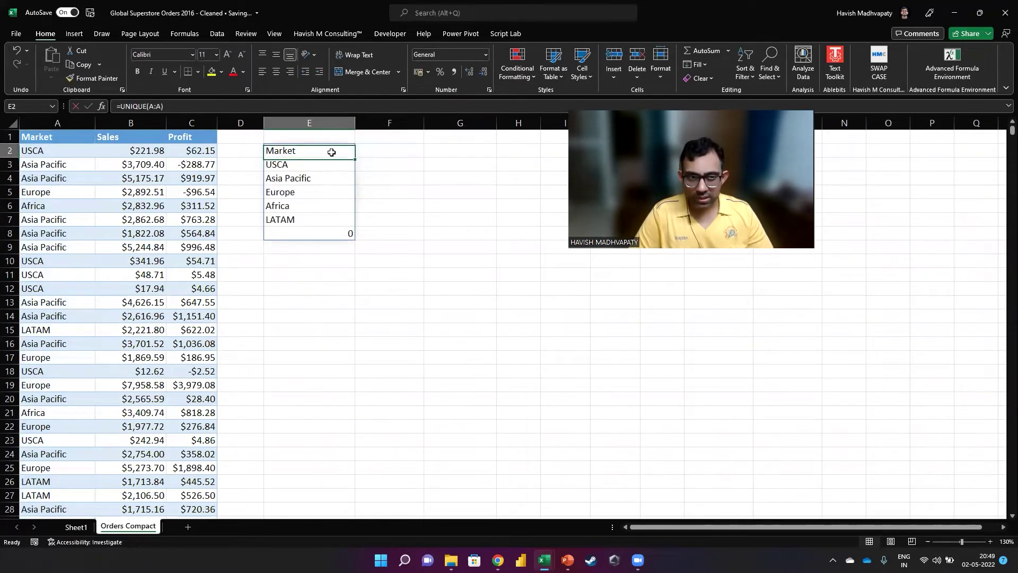
left_click(334, 232)
left_click(328, 151)
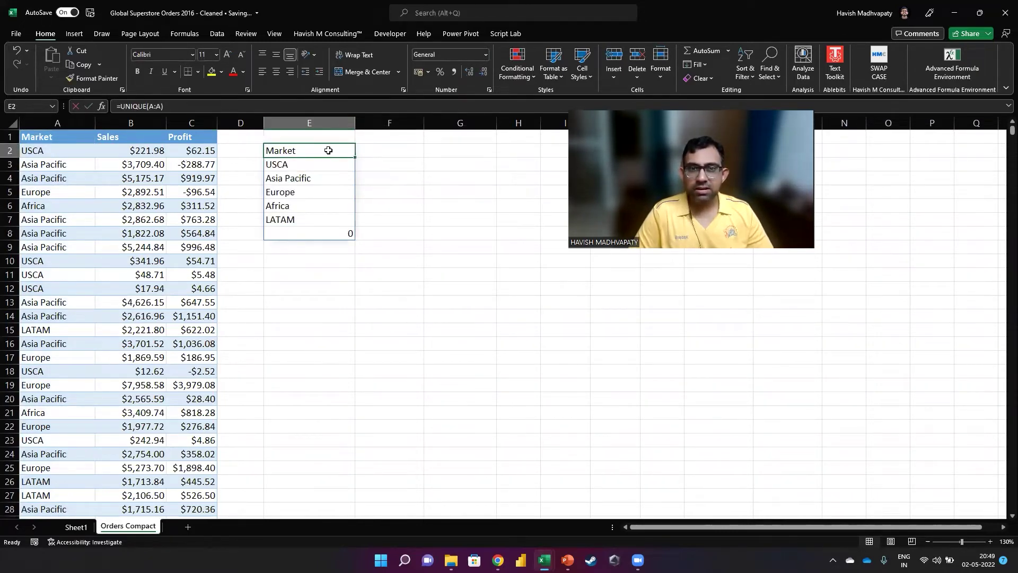
double_click(328, 150)
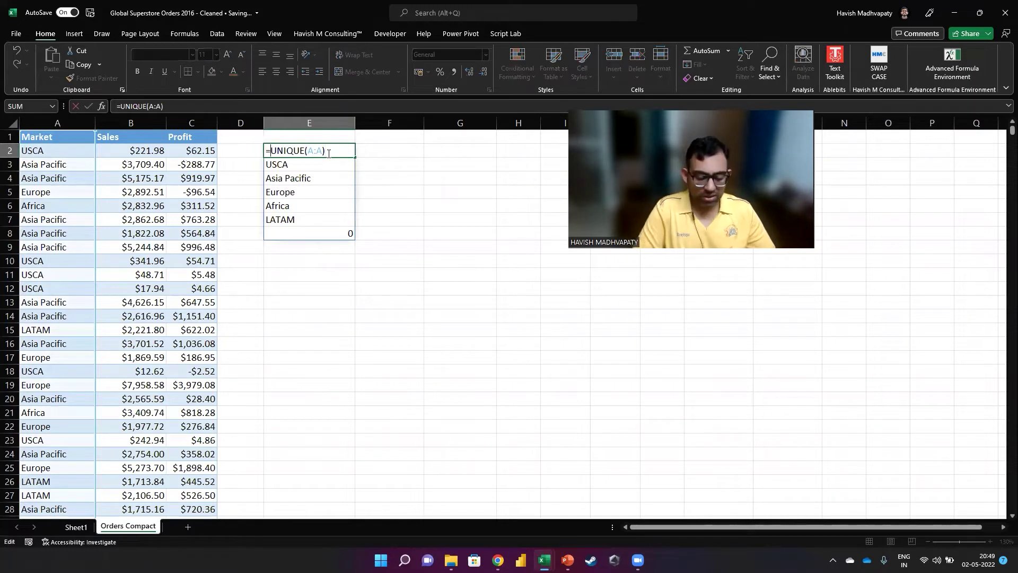
type("drpo")
key("Tab")
left_click(328, 151)
double_click(328, 151)
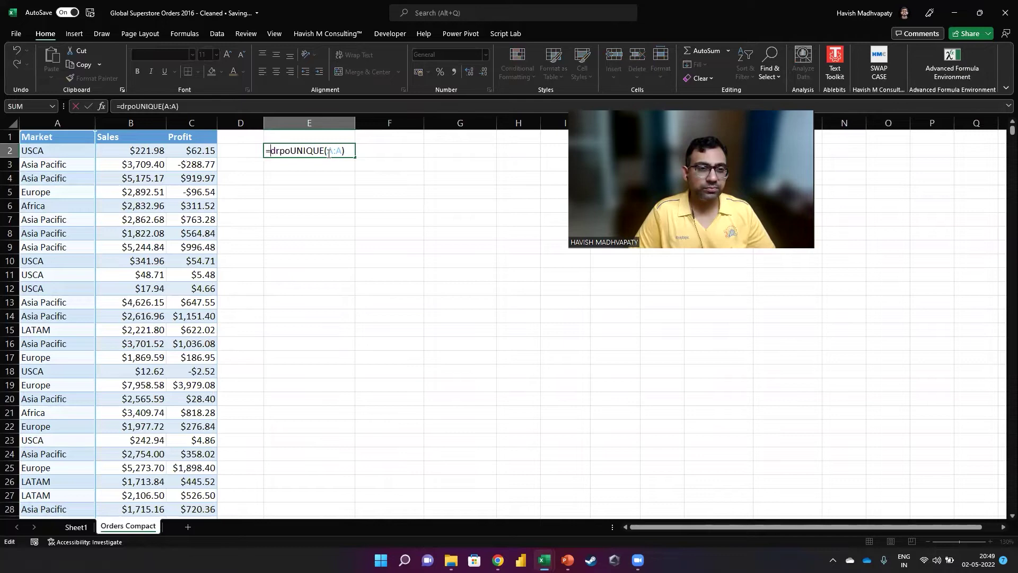
key("shift+Right")
key("shift+Right")
key("shift+Right")
key("BackSpace")
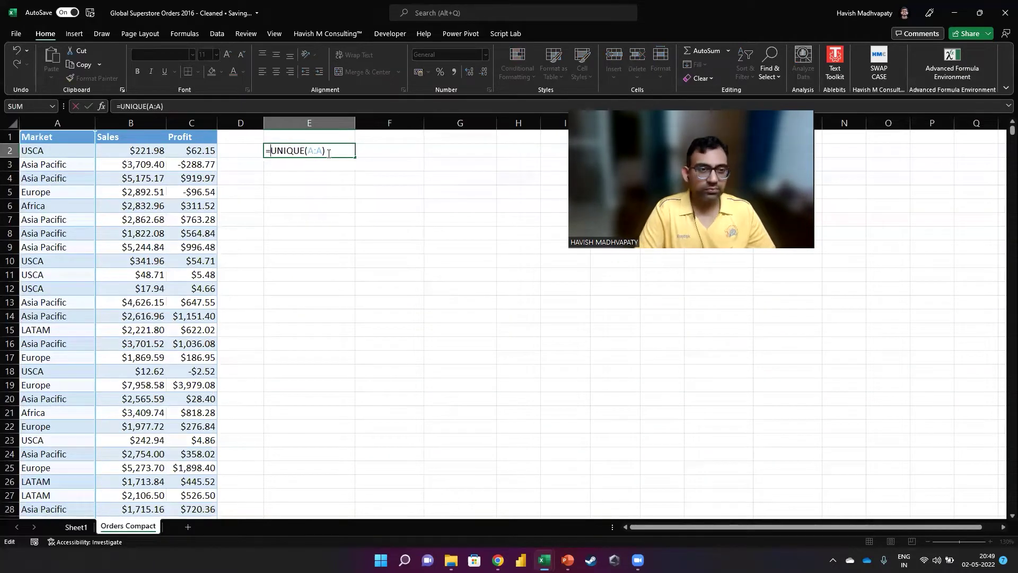
type("drop(")
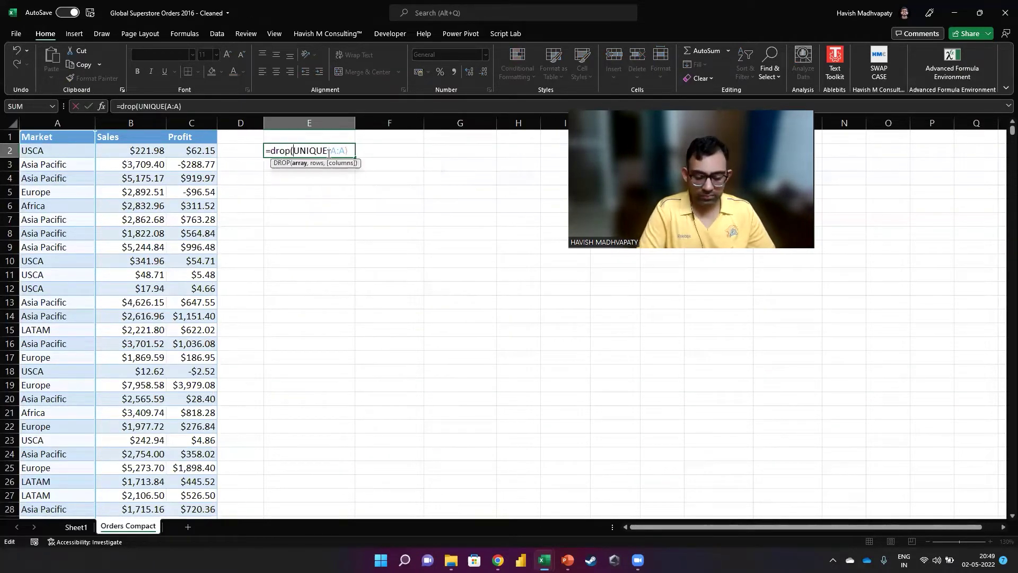
key("End")
type(",1")
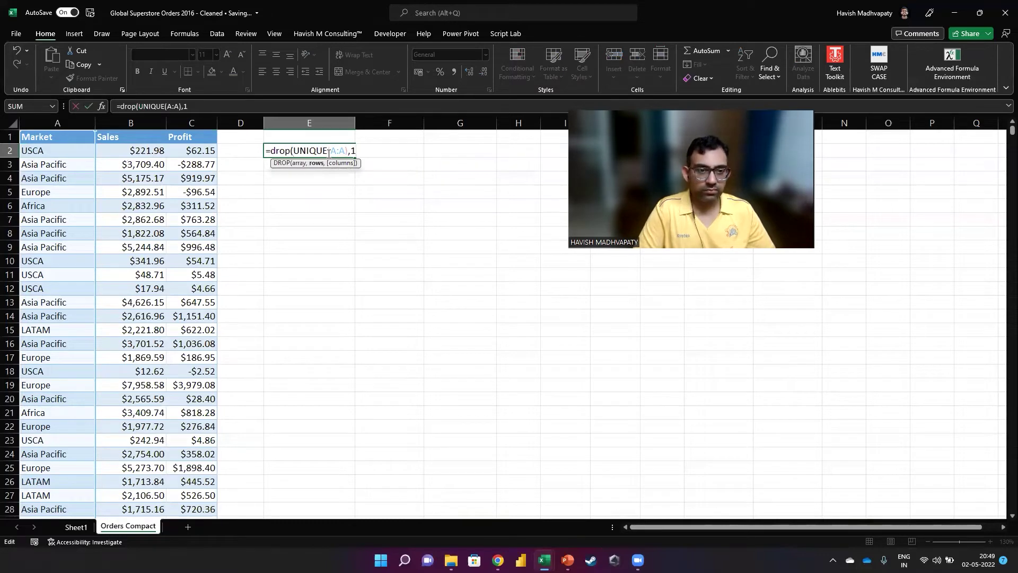
type(")")
key("Return")
Step: Add an outer DROP with -1, giving =DROP(DROP(UNIQUE(A:A),1),-1)
double_click(329, 153)
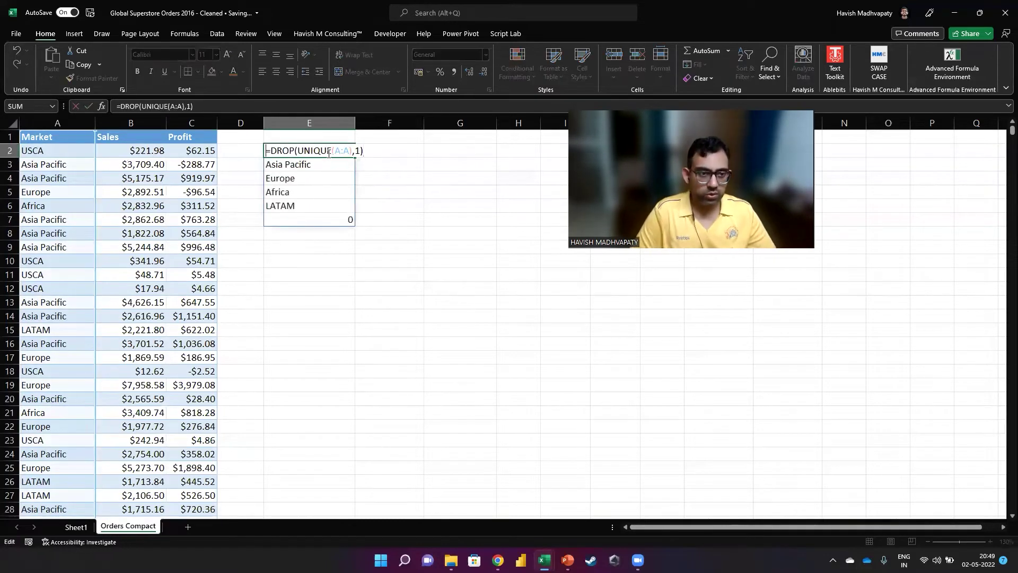
type("dro")
key("Tab")
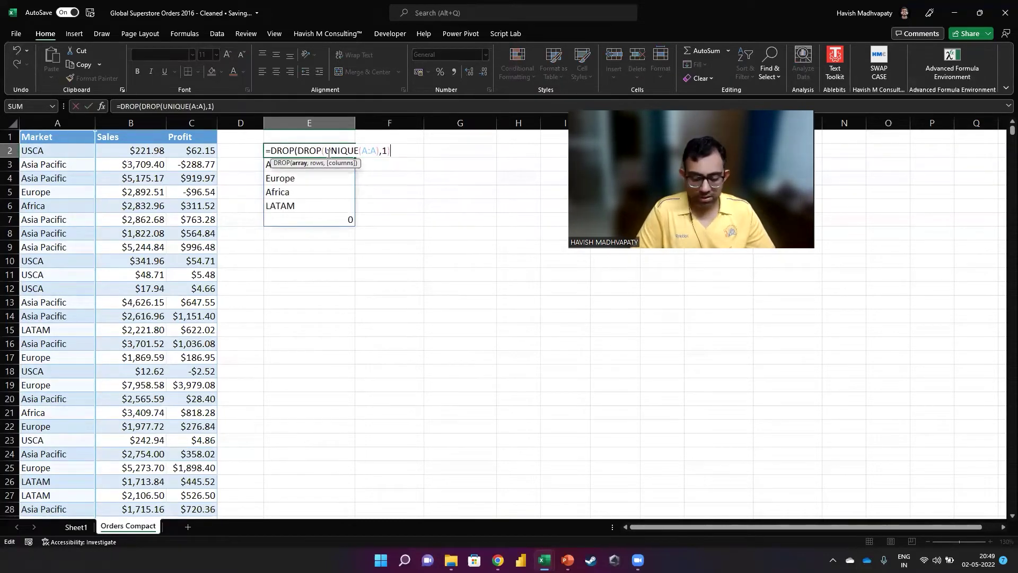
type("),-")
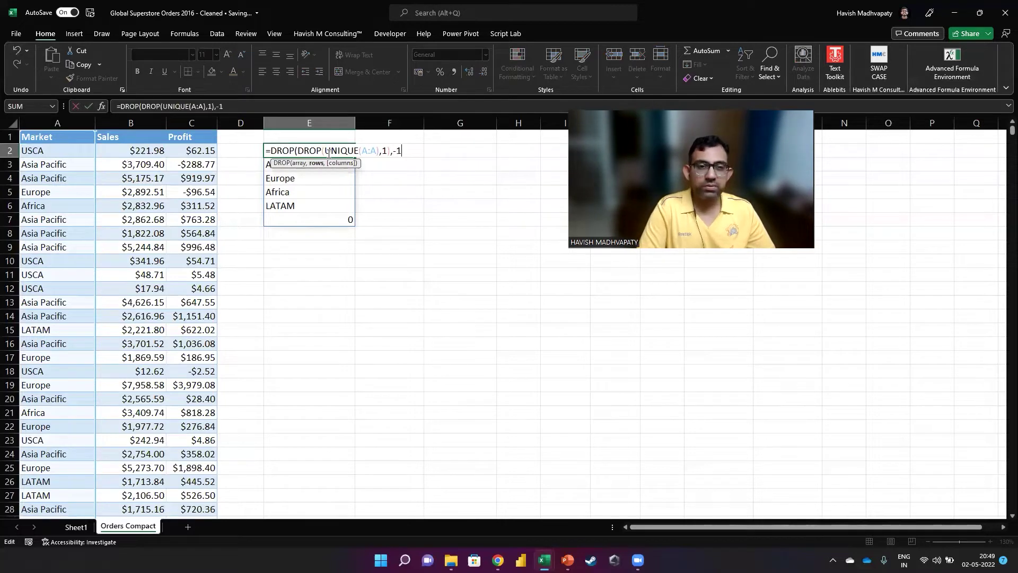
type("1)")
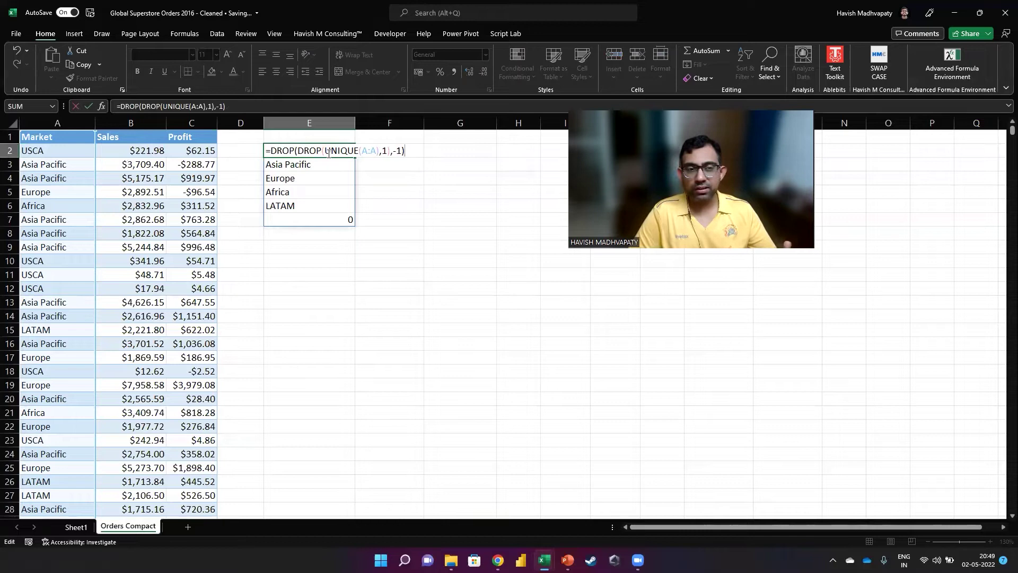
key("Return")
left_click(329, 153)
double_click(328, 153)
key("Escape")
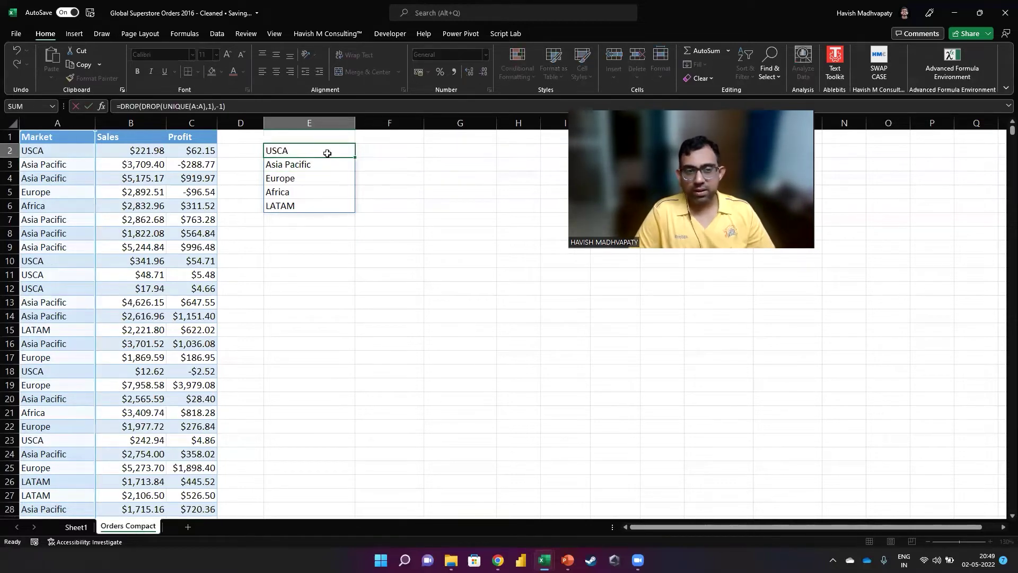
Step: Enter a first SUMIF in F2 using the E2:E6 market names as criteria
key("Escape")
key("Right")
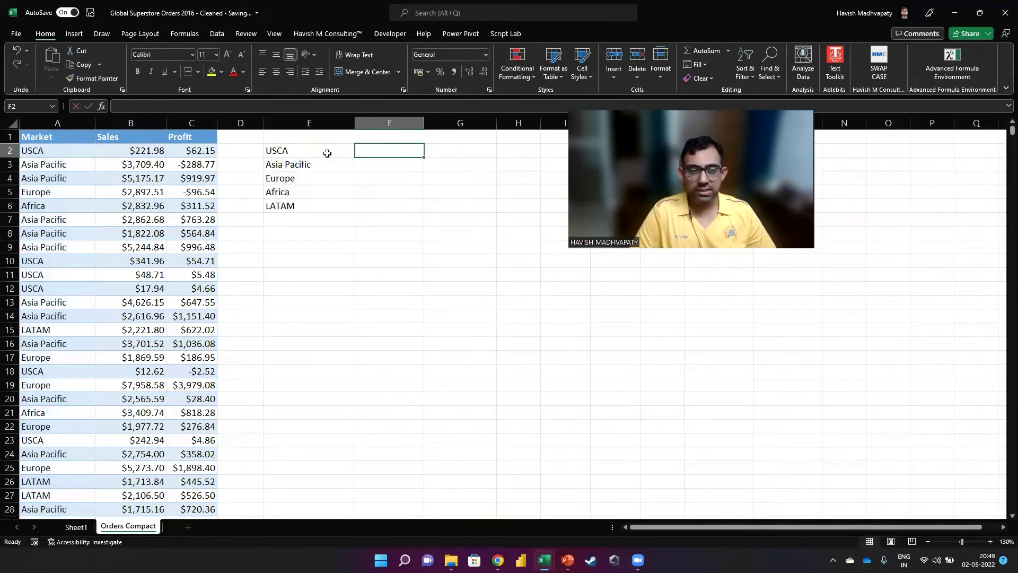
type("=")
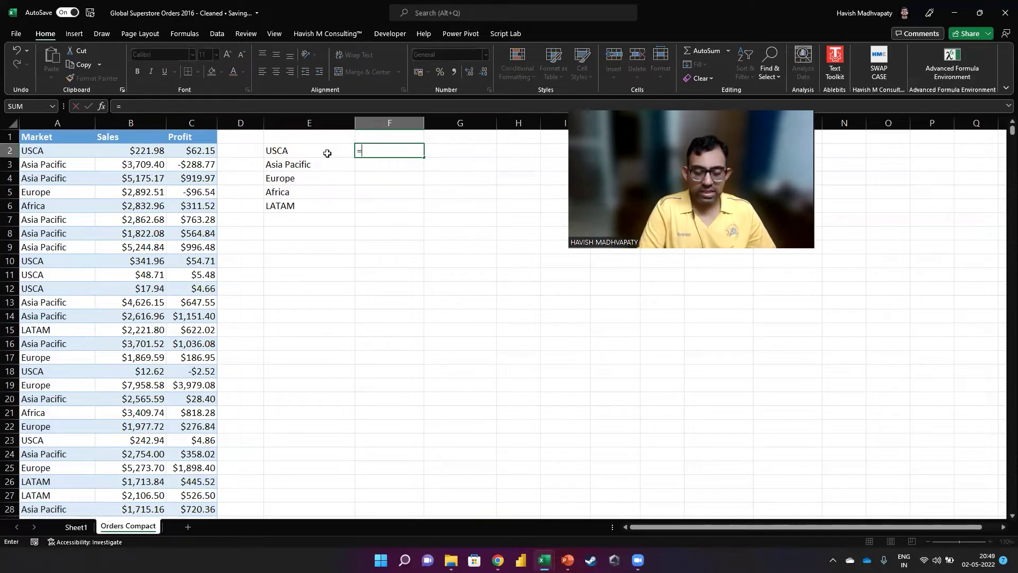
type("sum")
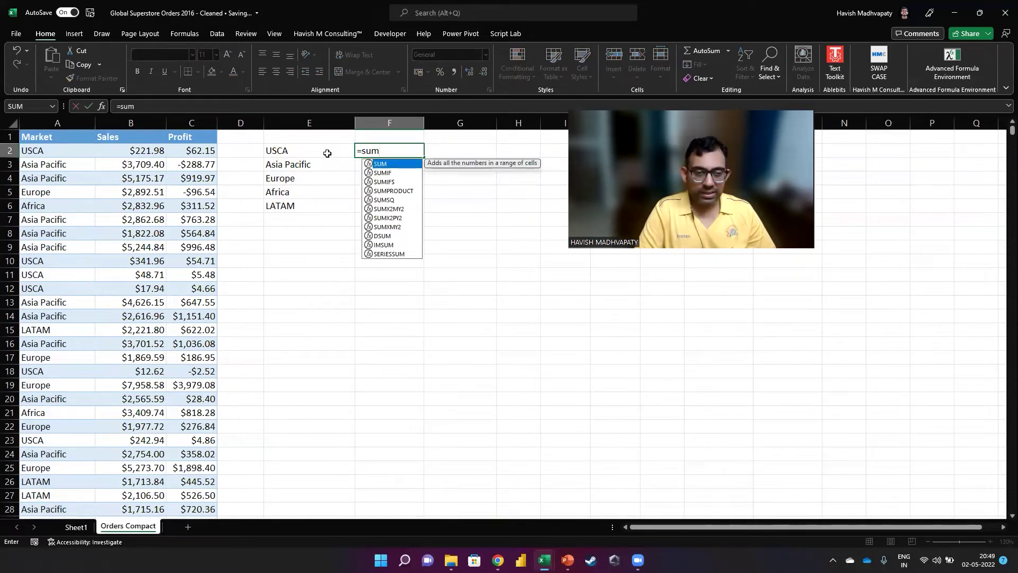
type("i")
key("Tab")
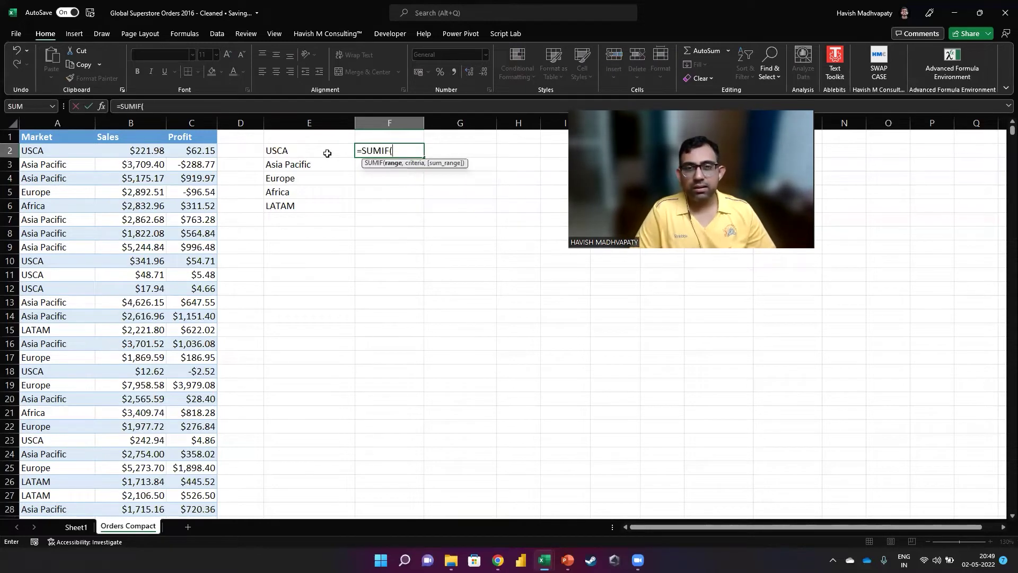
left_click(181, 121)
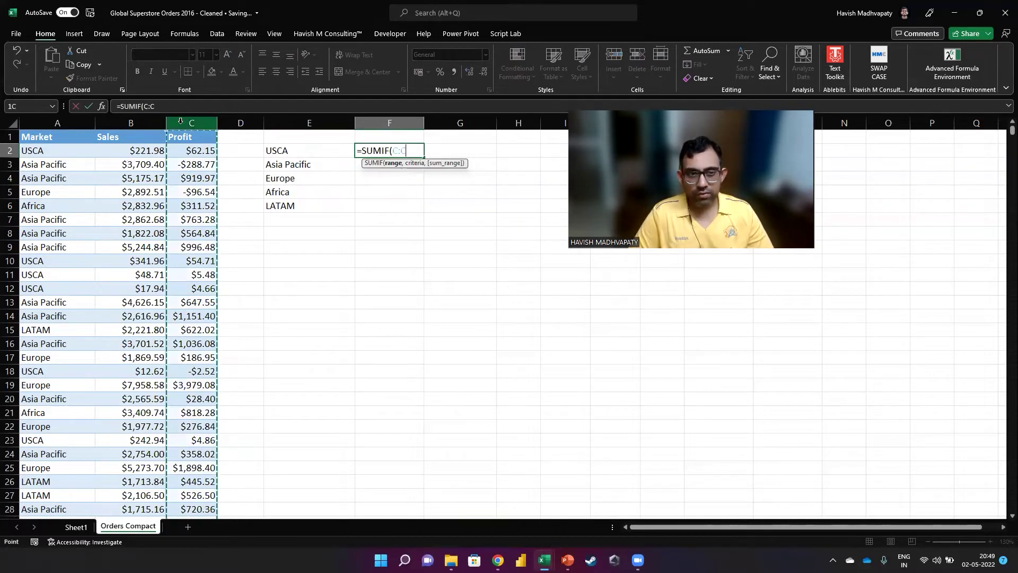
type(", E2")
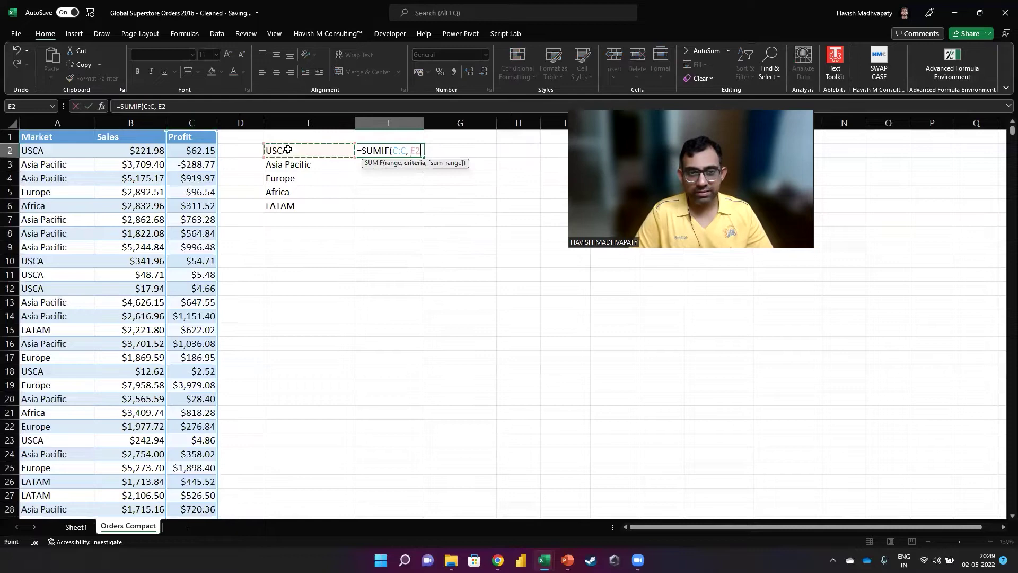
left_click_drag(281, 156, 288, 207)
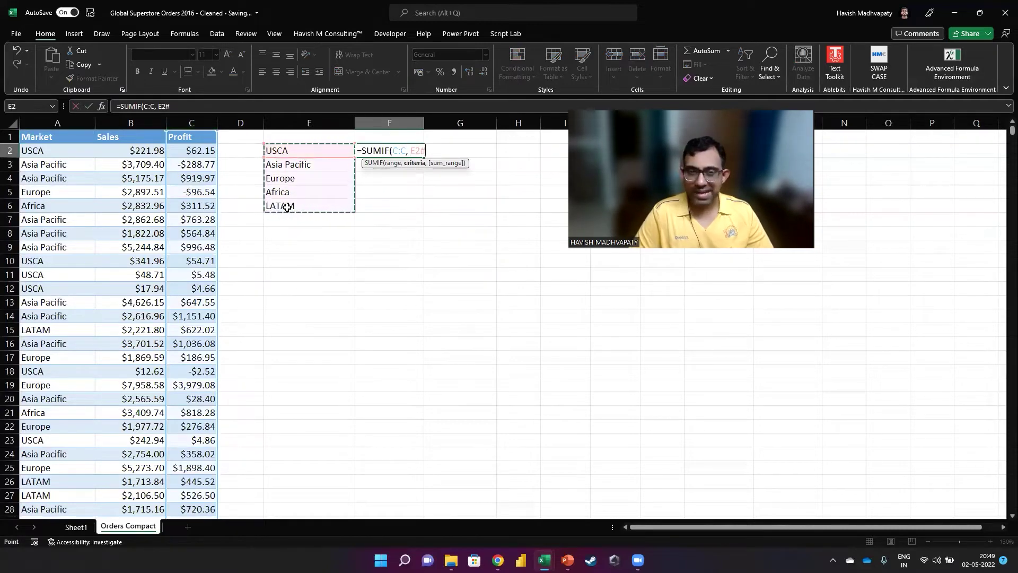
type(",")
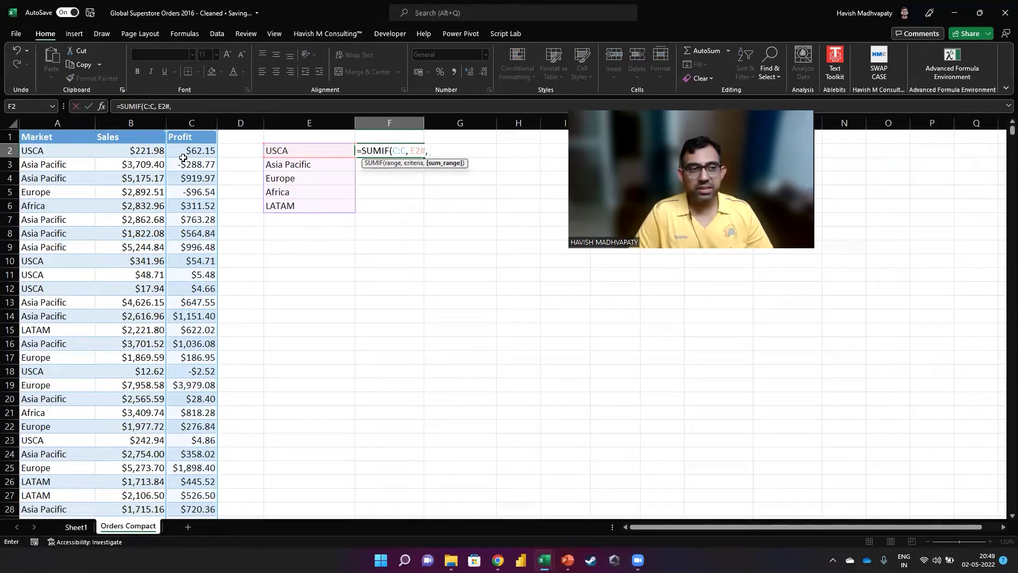
left_click(121, 122)
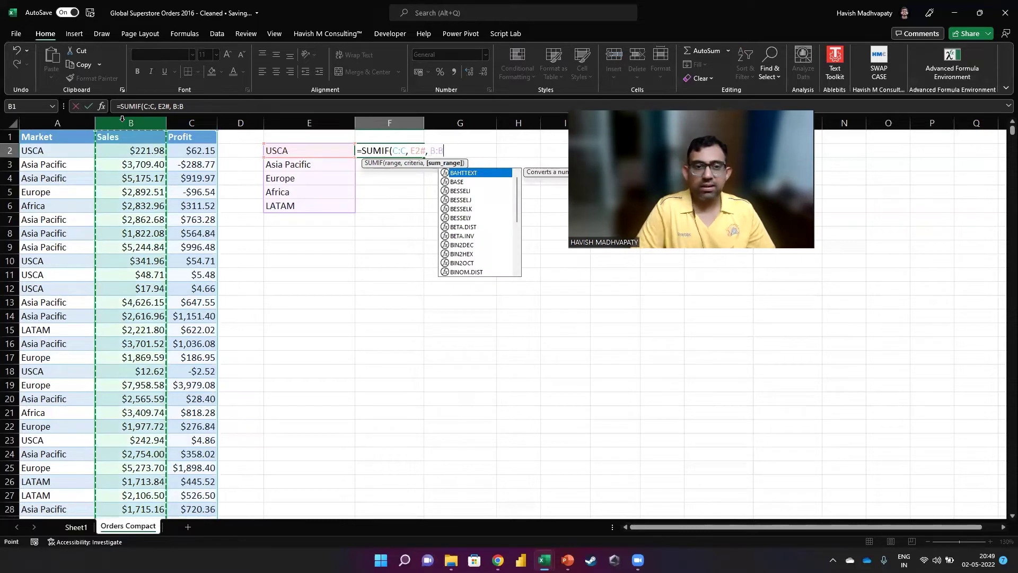
key("ctrl+Return")
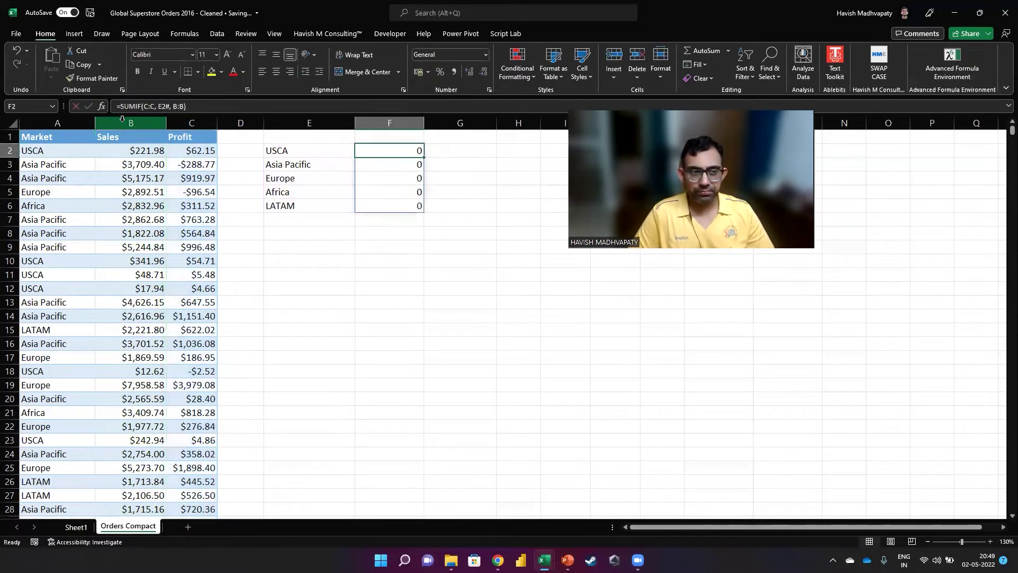
Step: Correct F2's ranges to =SUMIF(A:A, E2#, C:C) and reopen it for editing
key("F2")
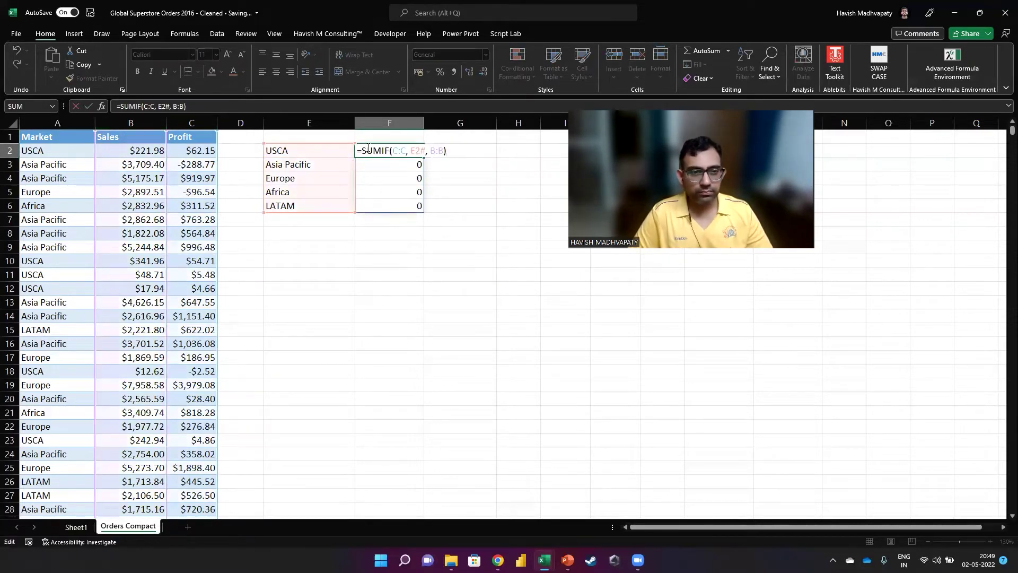
left_click(401, 152)
type("A")
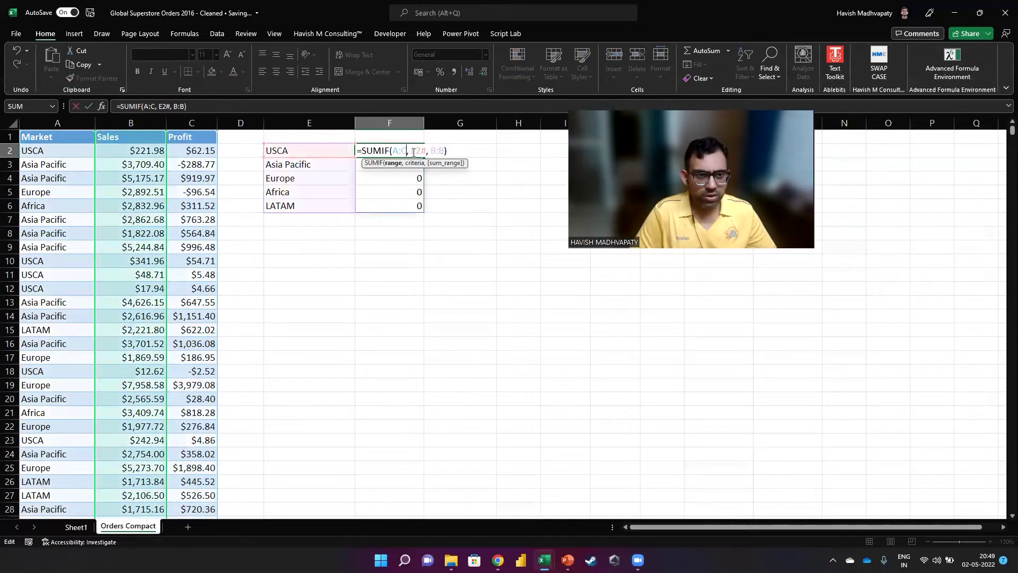
key("Delete")
key("Delete")
type("A:A")
key("Right")
key("Right")
key("Right")
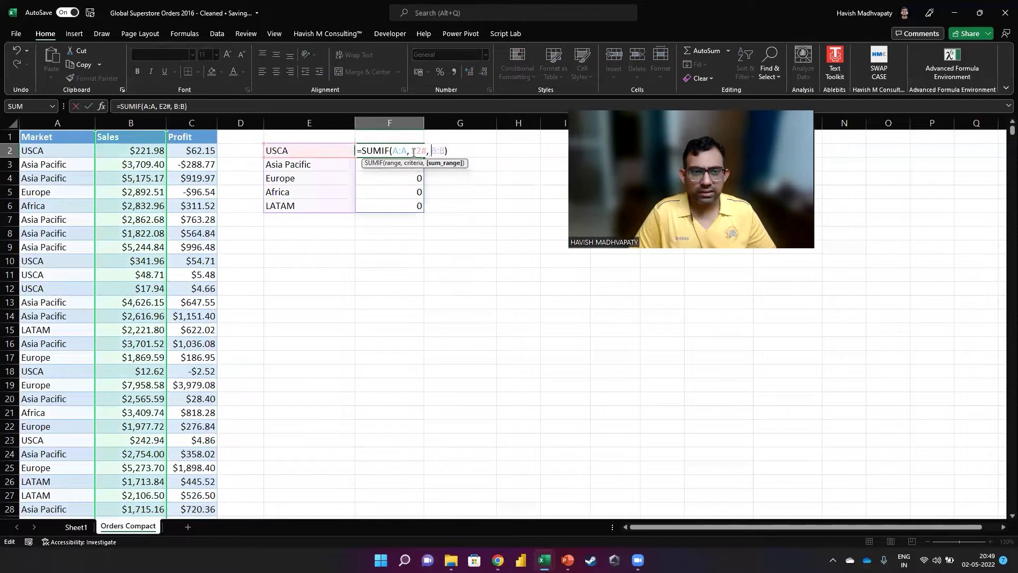
key("Delete")
key("Delete")
key("Delete")
type("C:C")
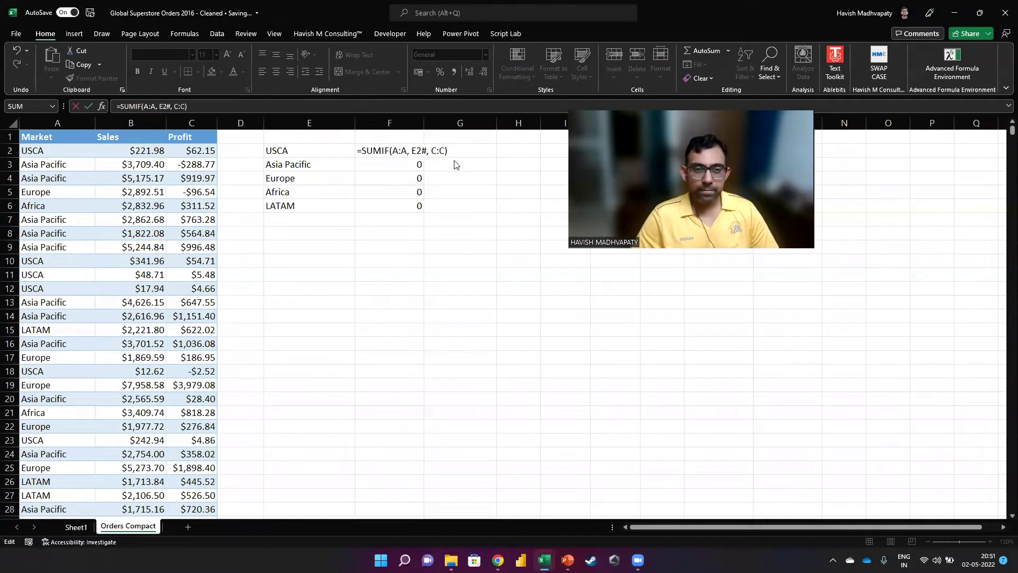
left_click(450, 151)
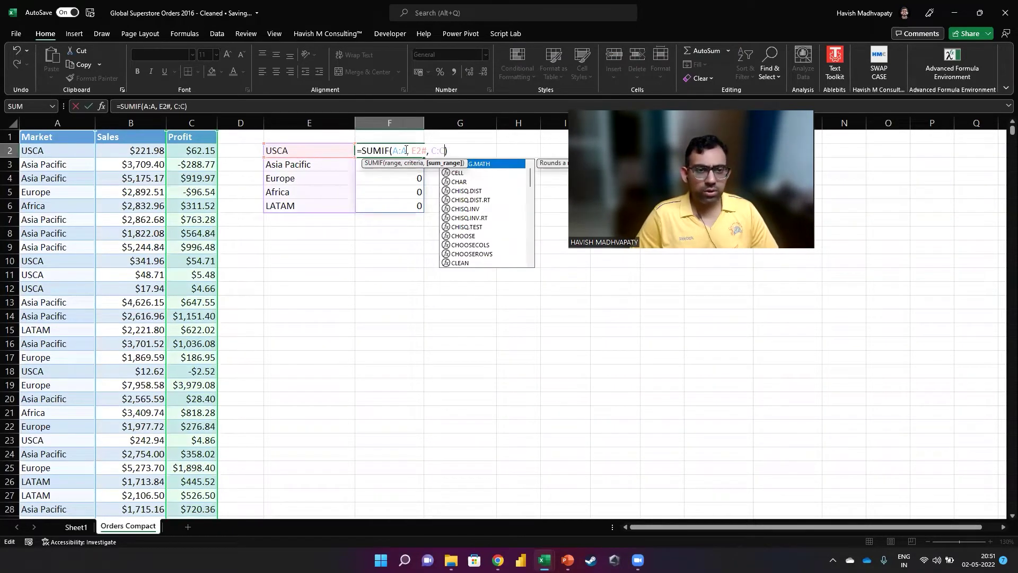
left_click(402, 150)
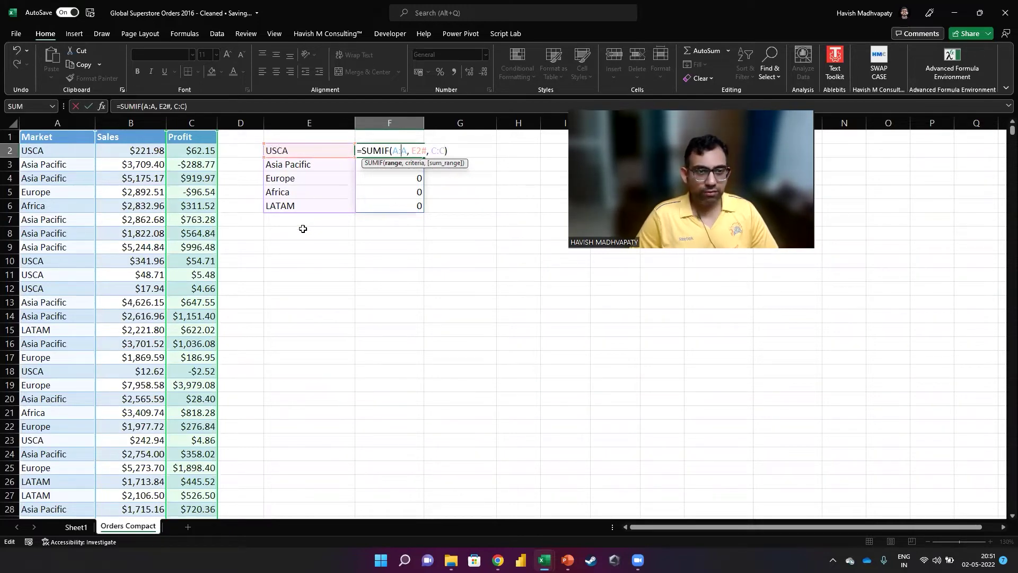
left_click(458, 163)
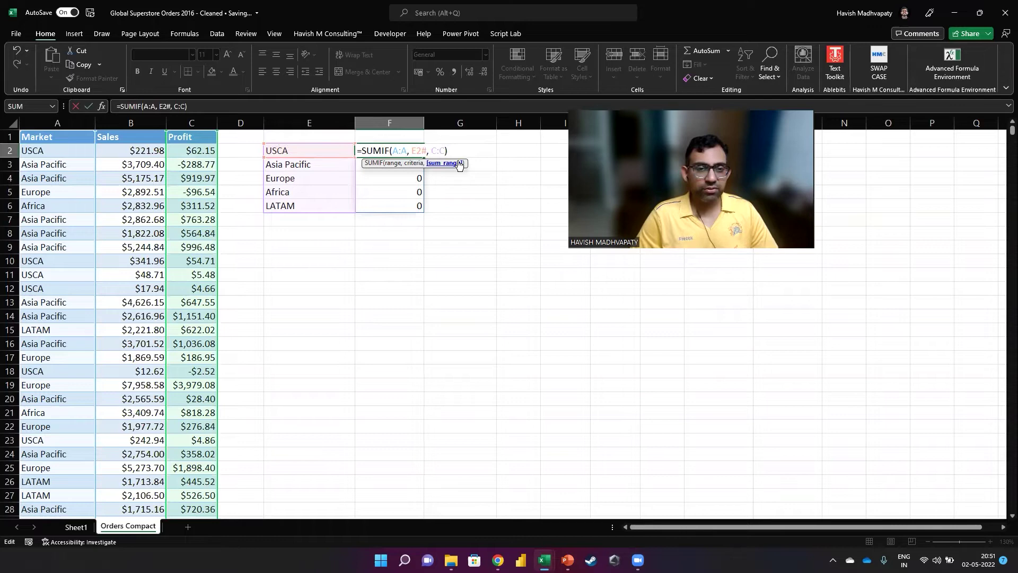
key("ctrl+Return")
key("F2")
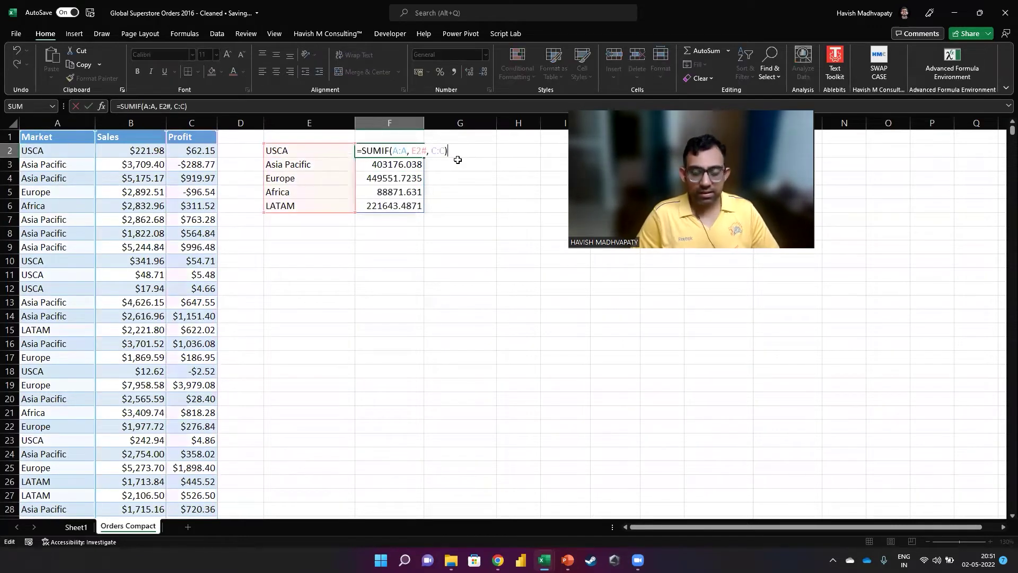
Step: Divide F2's profit SUMIF by a copied SUMIF on B:B, then select F2:F6
key("shift+Home")
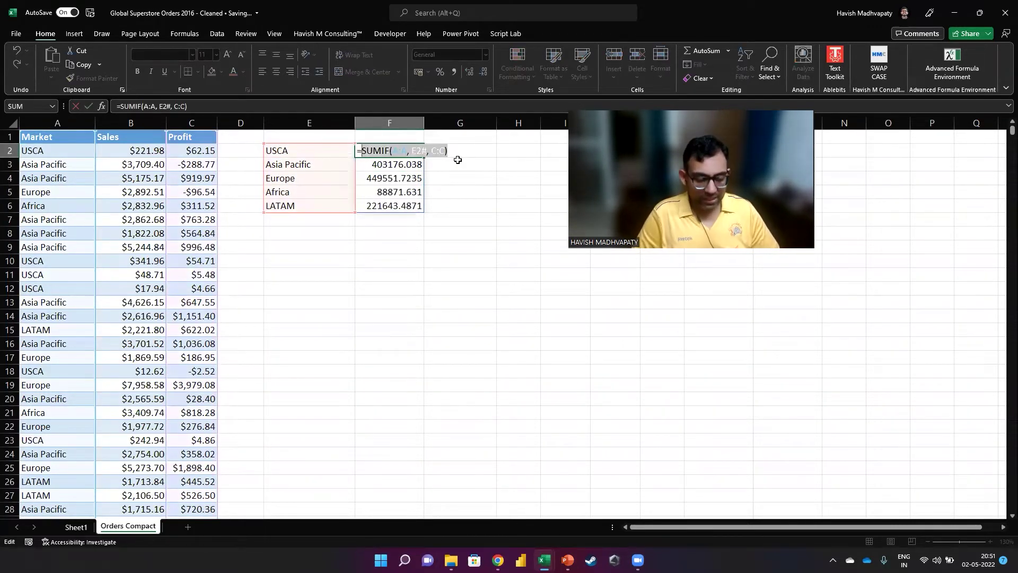
key("ctrl+c")
key("End")
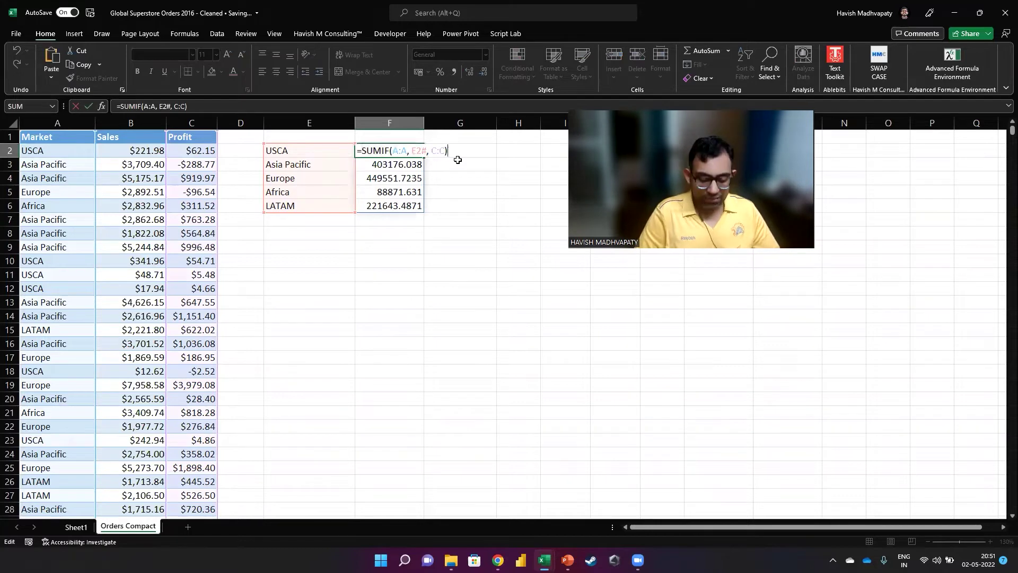
type(" /")
key("ctrl+v")
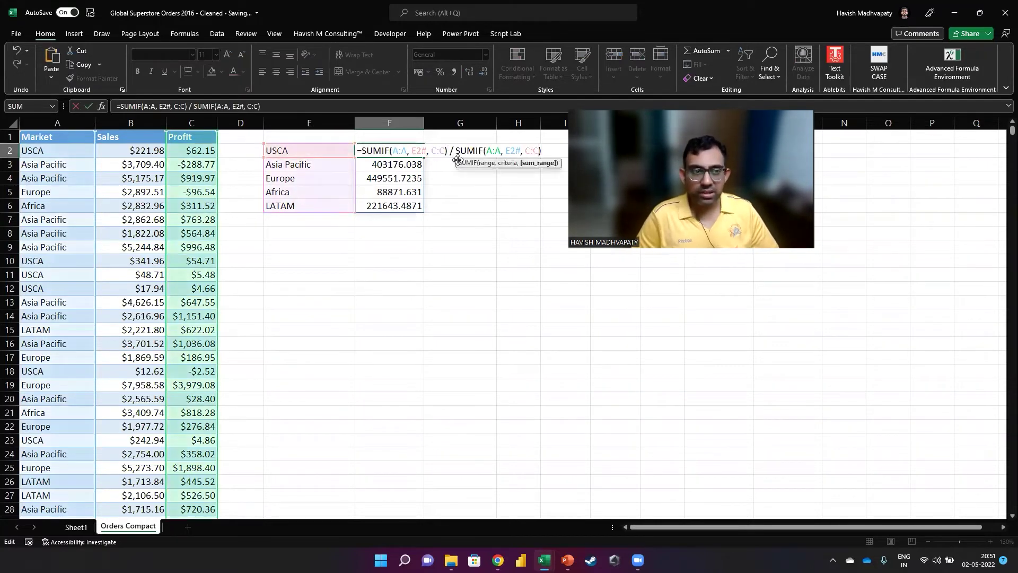
key("Left")
key("Left")
key("Left")
key("BackSpace")
type("B")
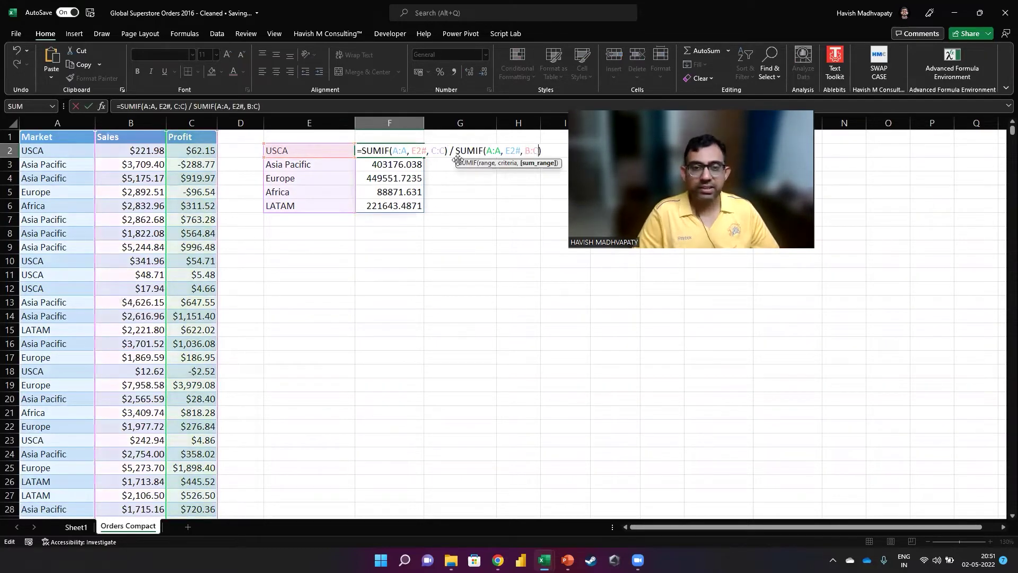
key("Right")
key("Right")
key("BackSpace")
type("B")
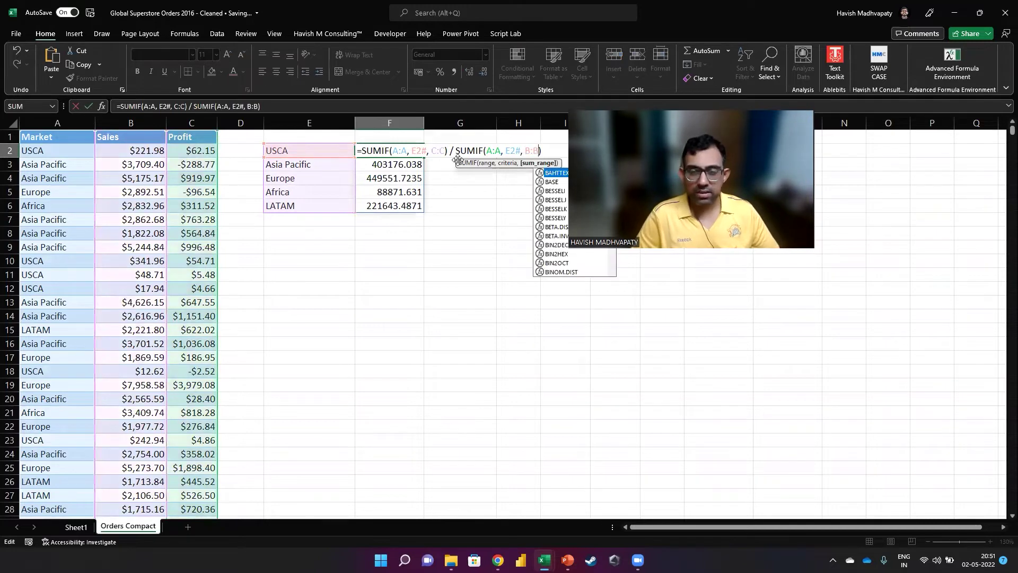
key("Return")
key("Up")
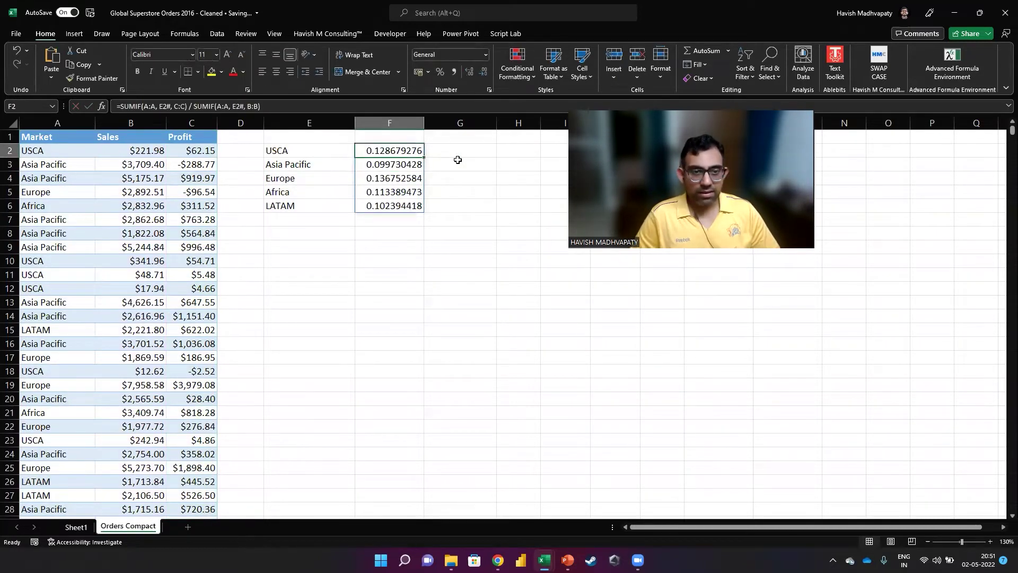
key("ctrl+shift+Down")
Step: Give F2:F6 Percent Style with two decimals and compare against the Sheet1 pivot table
left_click(441, 73)
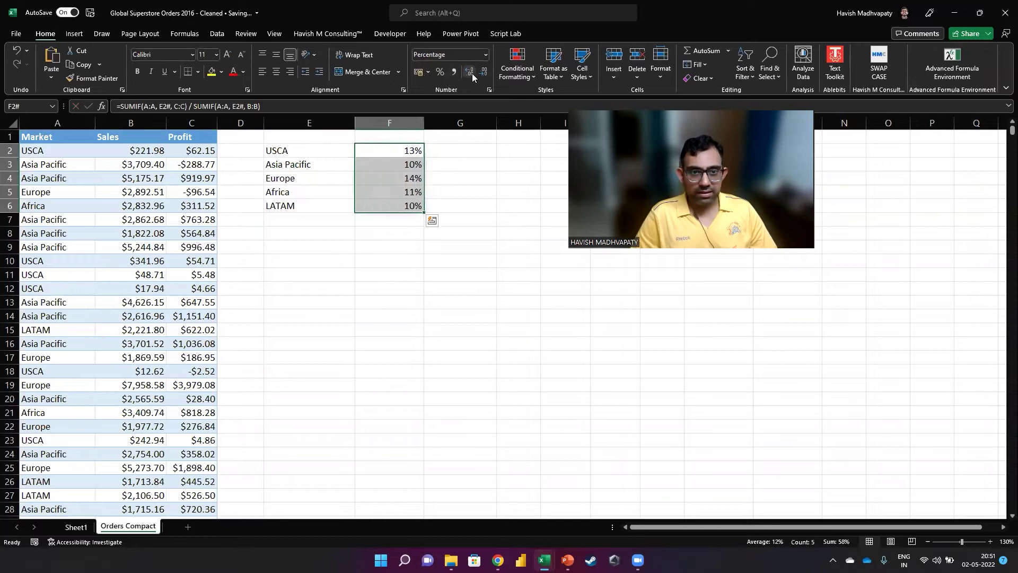
left_click(472, 73)
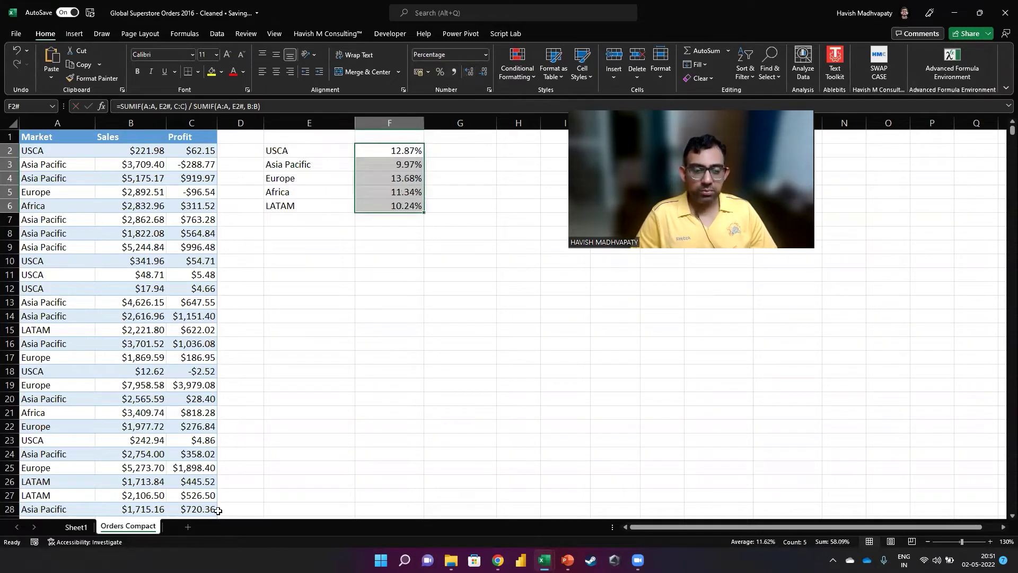
left_click(76, 527)
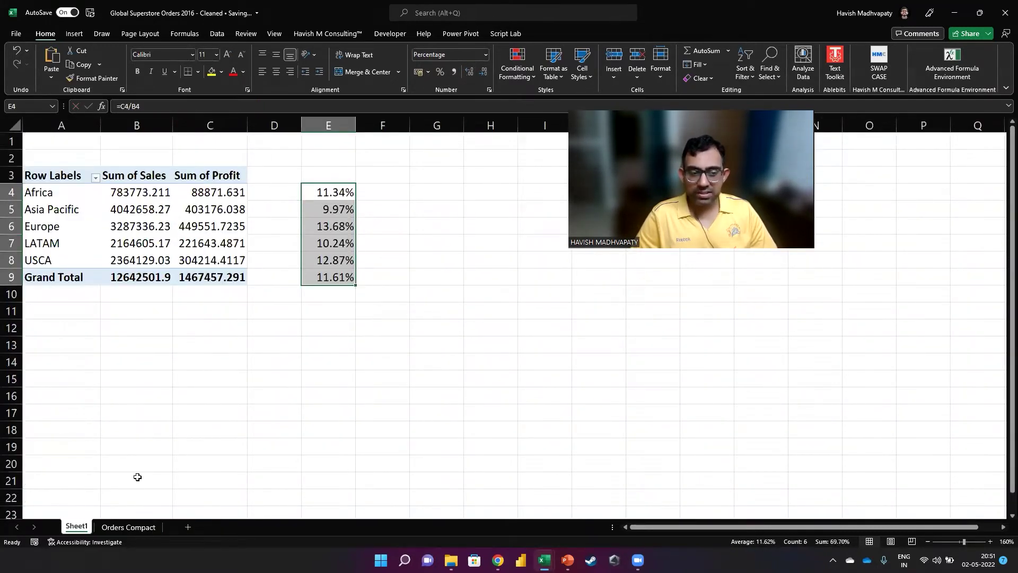
left_click(127, 527)
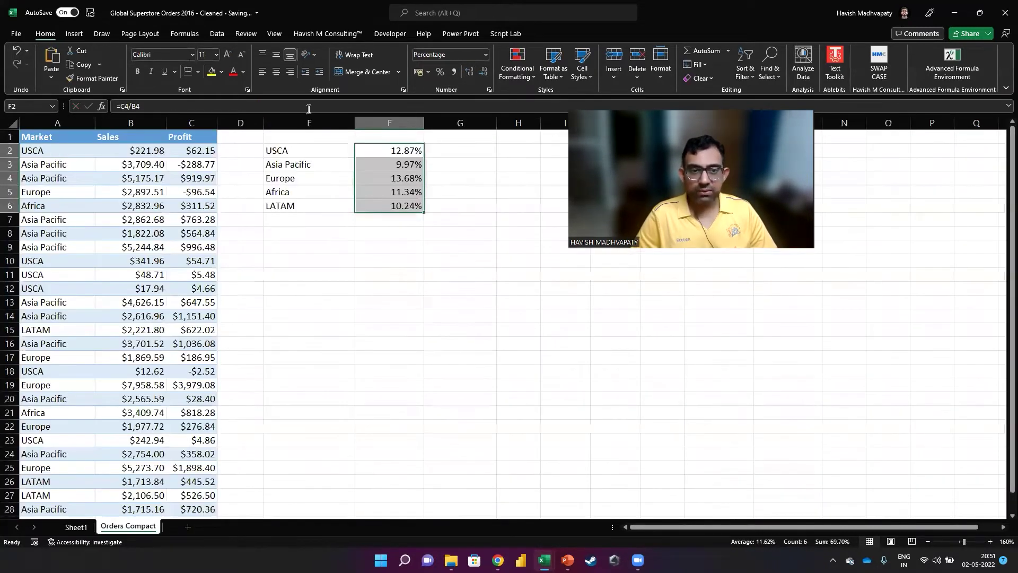
left_click(402, 151)
Step: Confirm F2's formula unchanged and select the Market, Sales and Profit header row
double_click(406, 151)
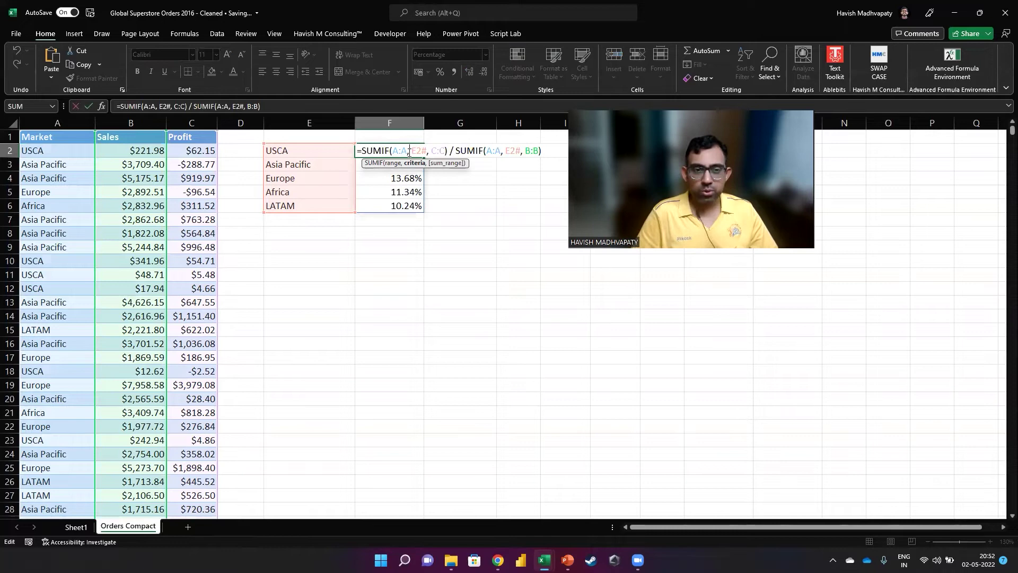
key("ctrl+Return")
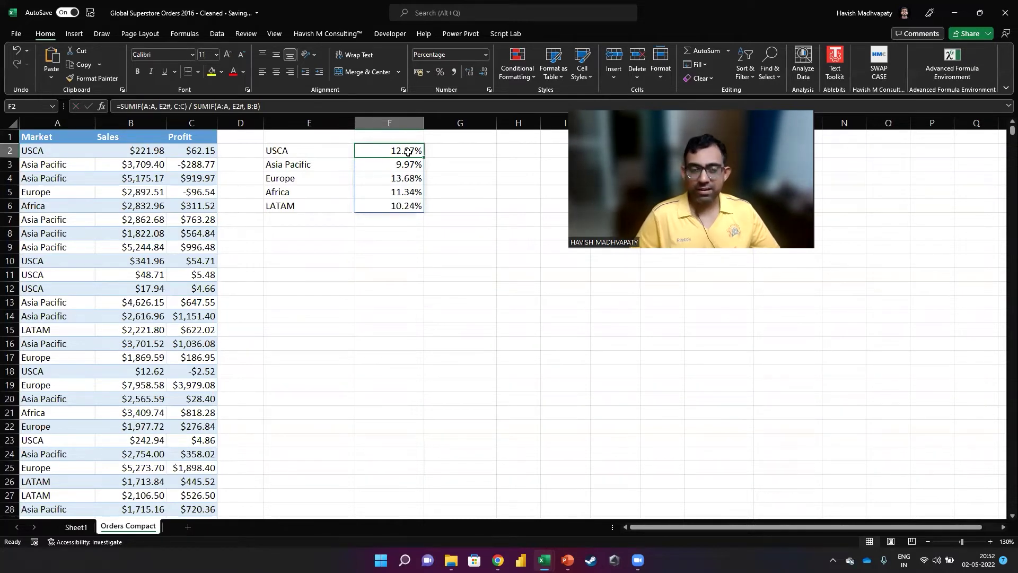
key("Up")
key("Left")
key("Left")
key("Left")
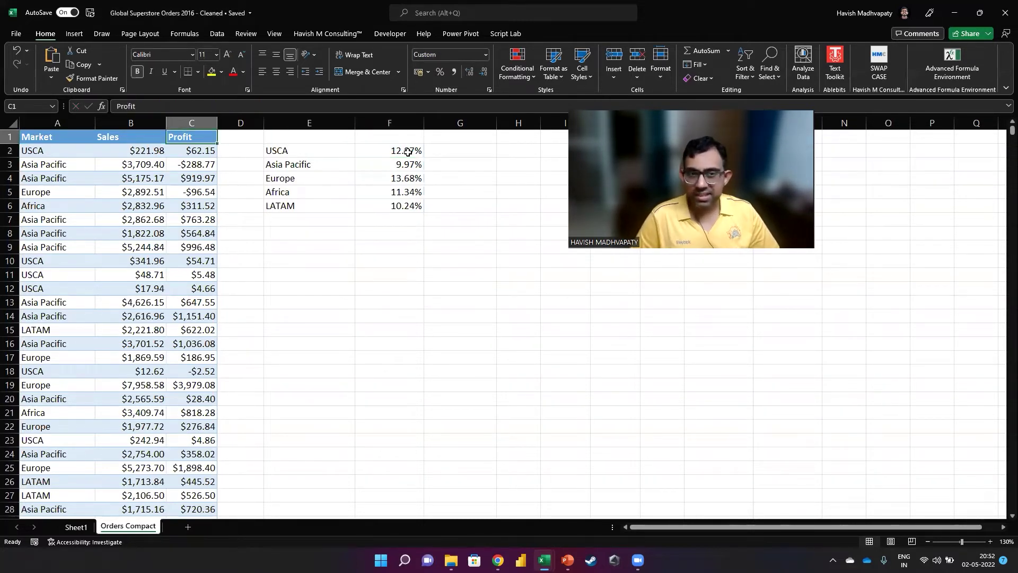
key("shift+Left")
key("shift+Left")
Step: Paste the full Market, Sales and Profit table into new workbook Book1
key("ctrl+shift+Down")
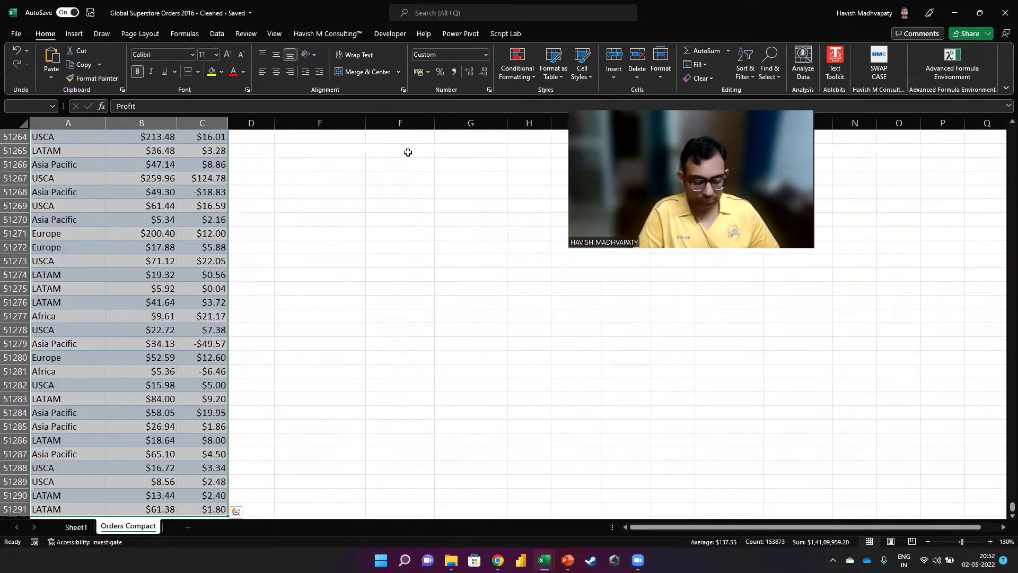
key("ctrl+c")
key("ctrl+n")
key("ctrl+v")
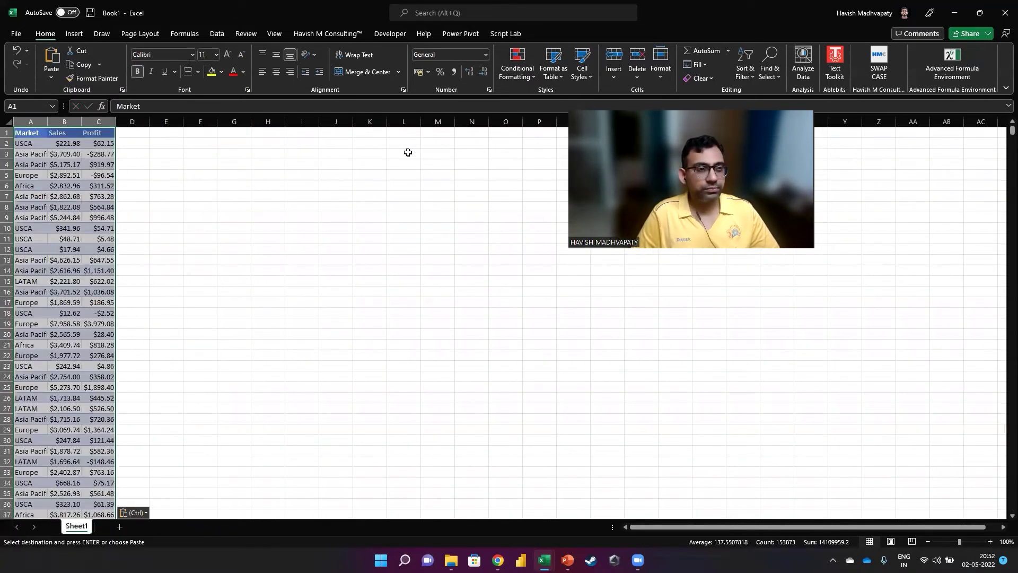
Step: Save a copy to the Desktop, replacing the existing Cleaned file
key("alt+f")
key("a")
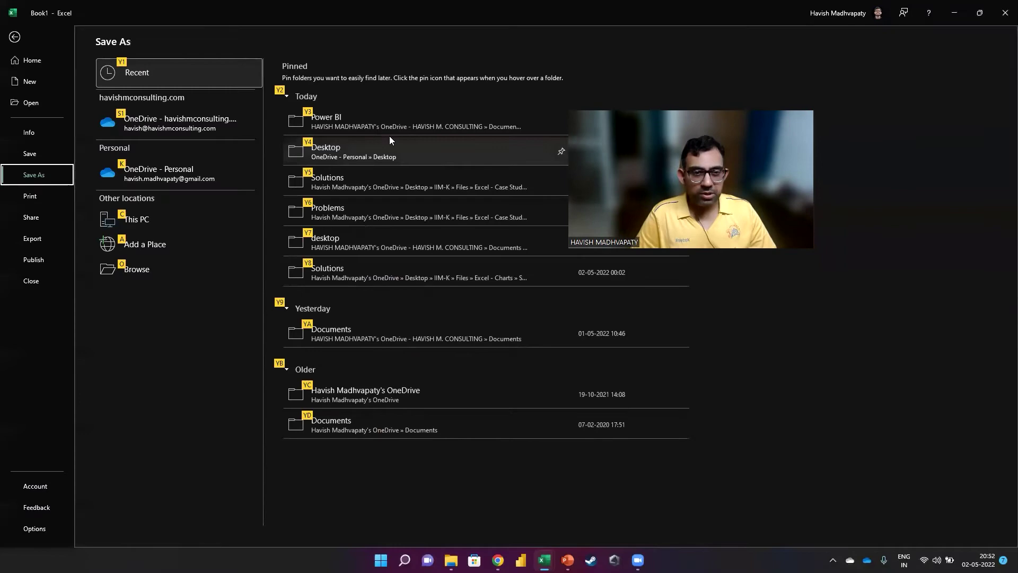
left_click(390, 144)
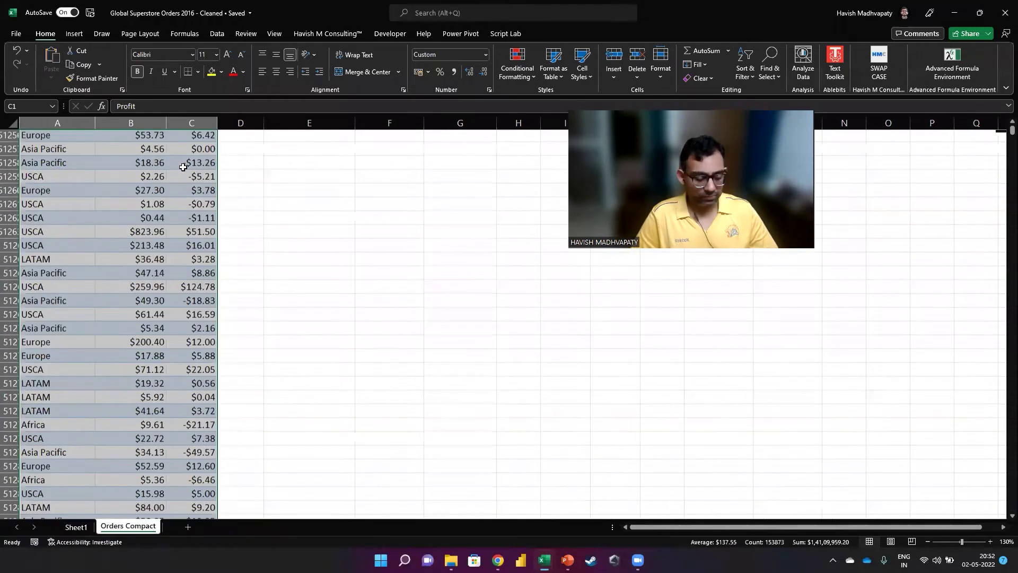
key("F12")
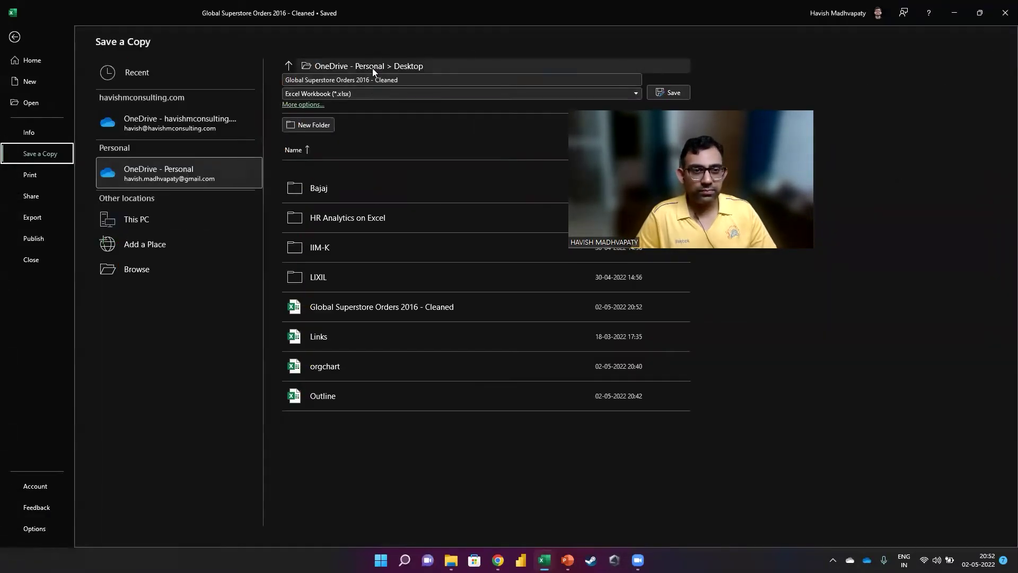
scroll(87, 186, "up", 3)
scroll(80, 159, "up", 2)
scroll(72, 119, "up", 2)
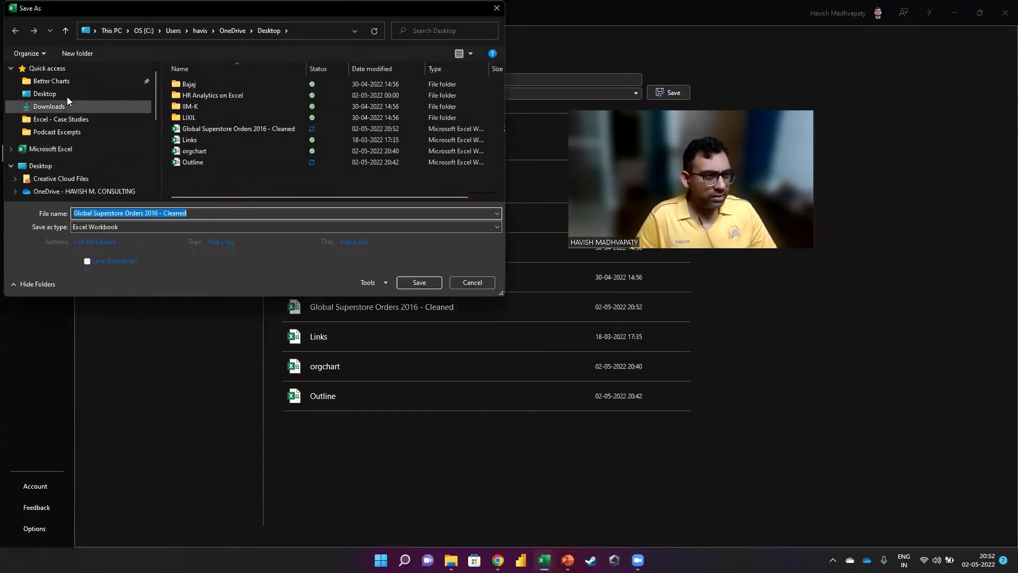
left_click(68, 94)
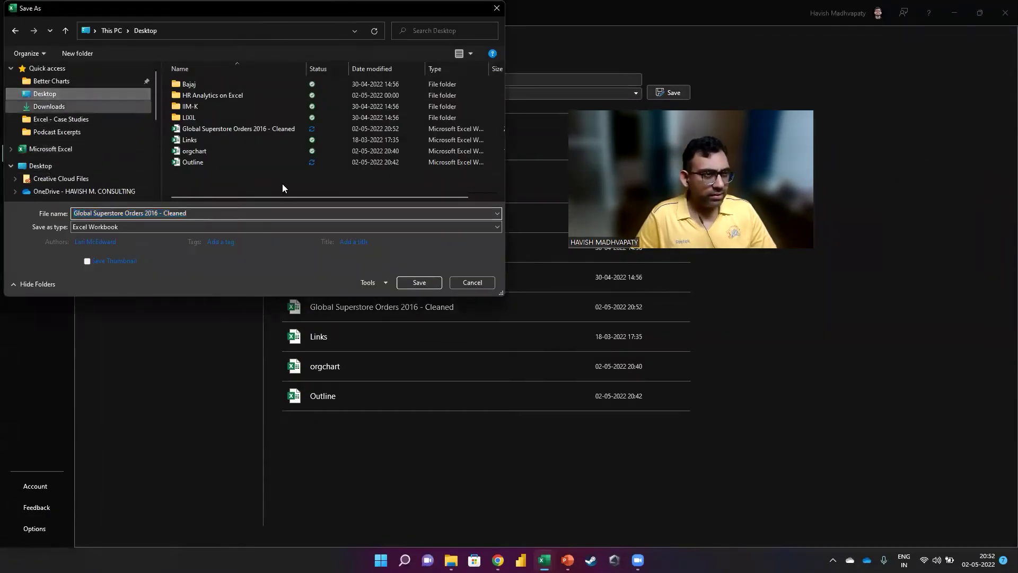
left_click(427, 286)
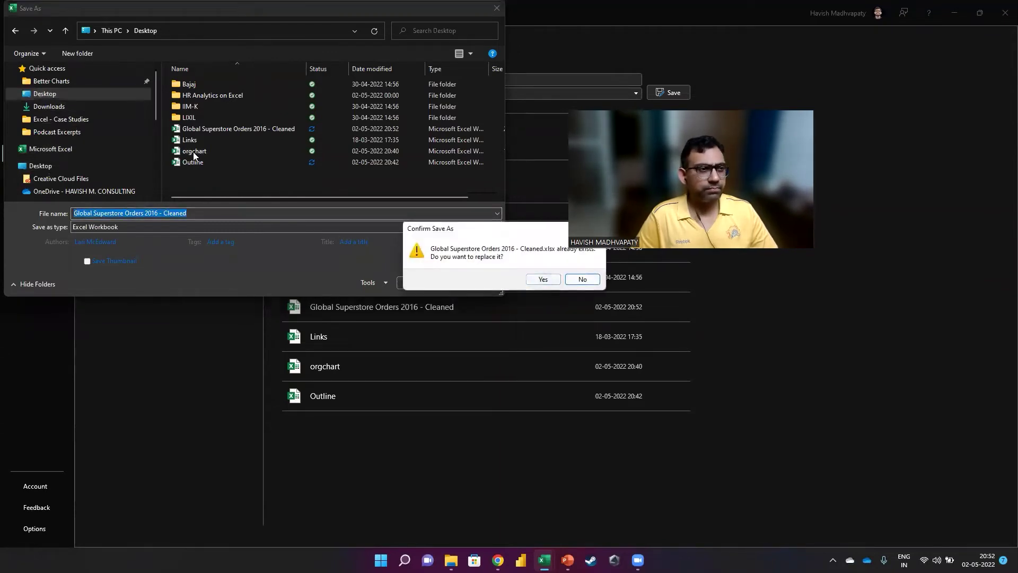
left_click(582, 279)
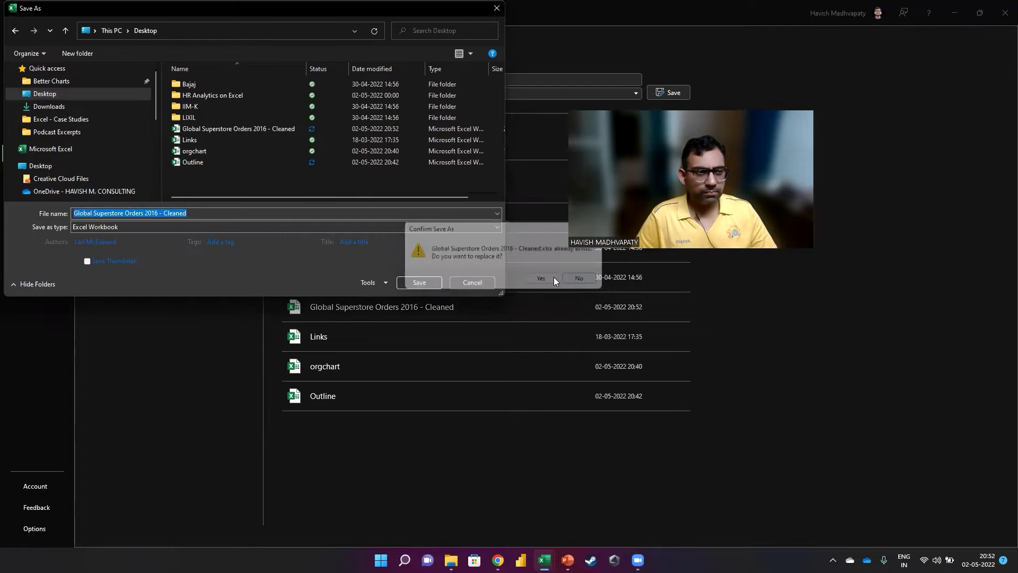
left_click(40, 166)
left_click(419, 283)
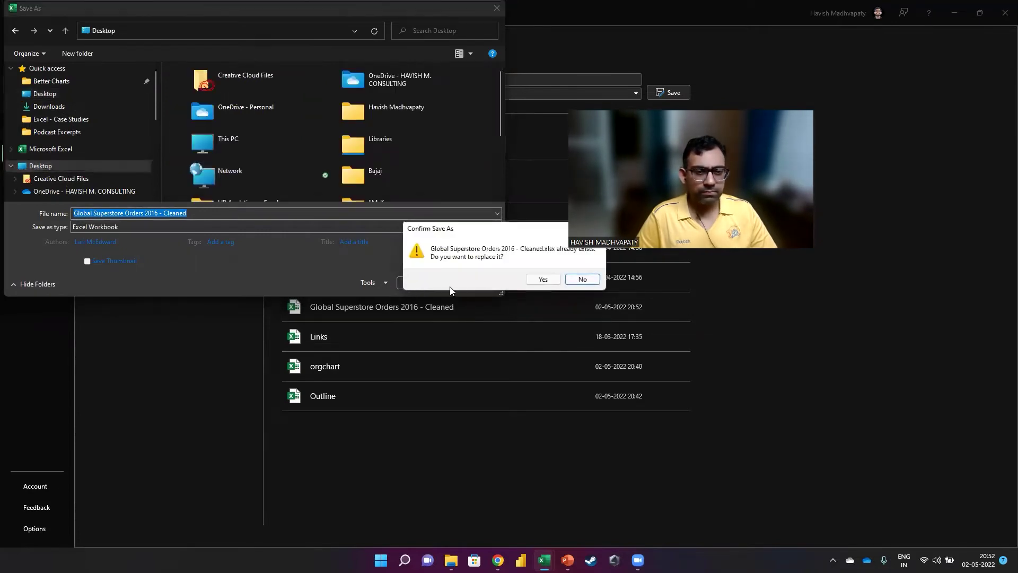
left_click(541, 279)
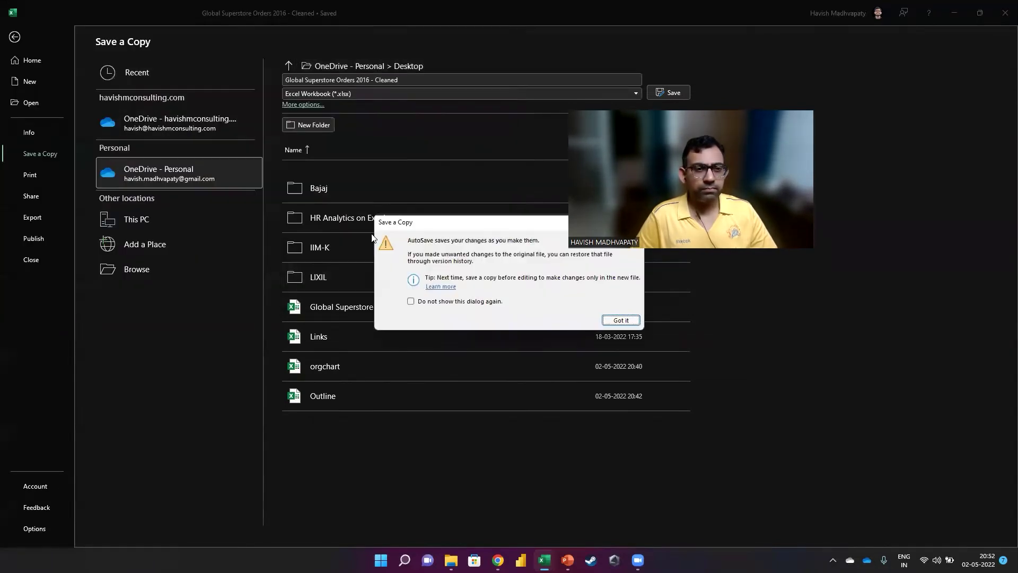
left_click(620, 320)
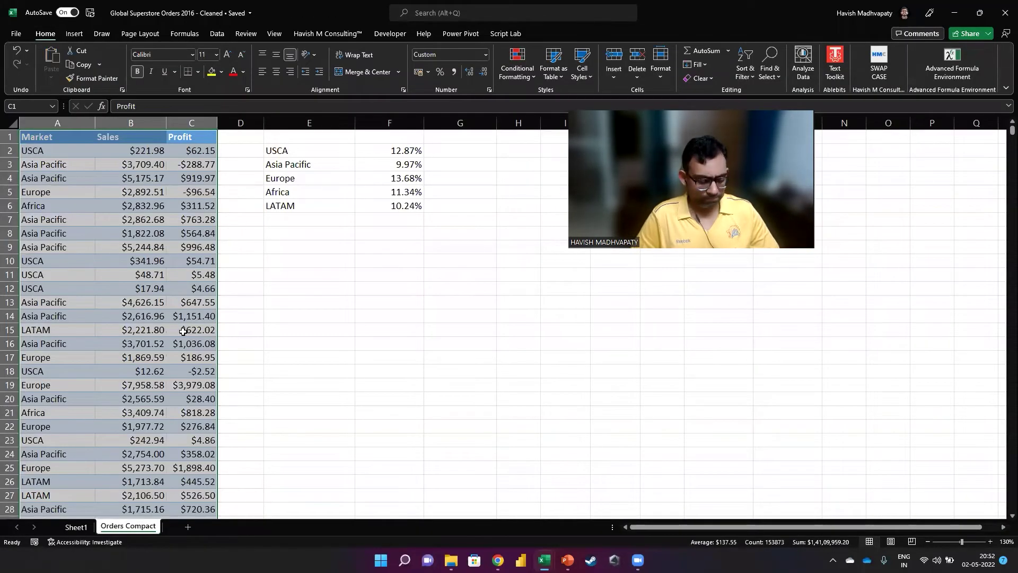
Step: Save the new Book1 workbook with the pasted market data to the Desktop
key("alt+Tab")
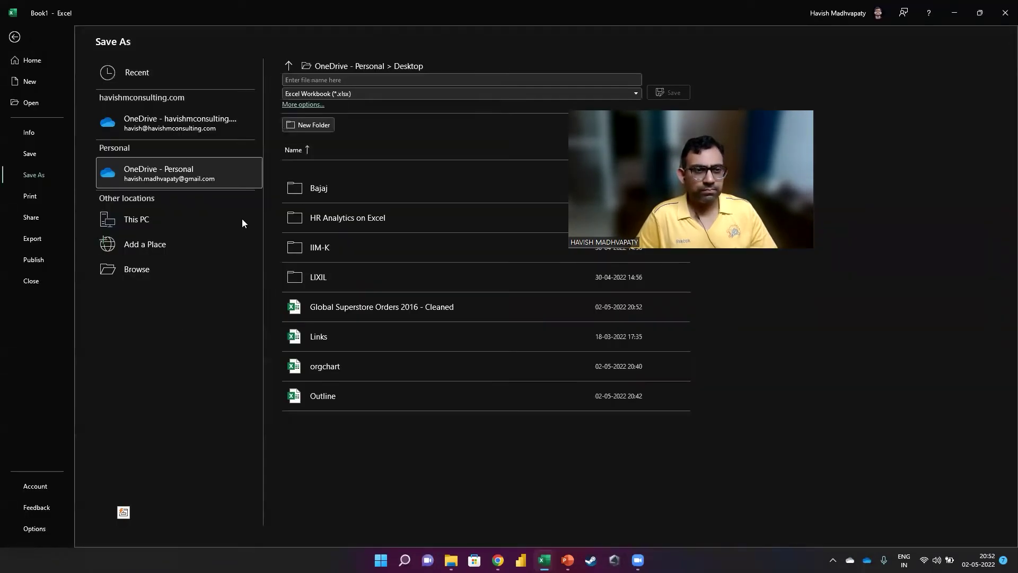
left_click(341, 68)
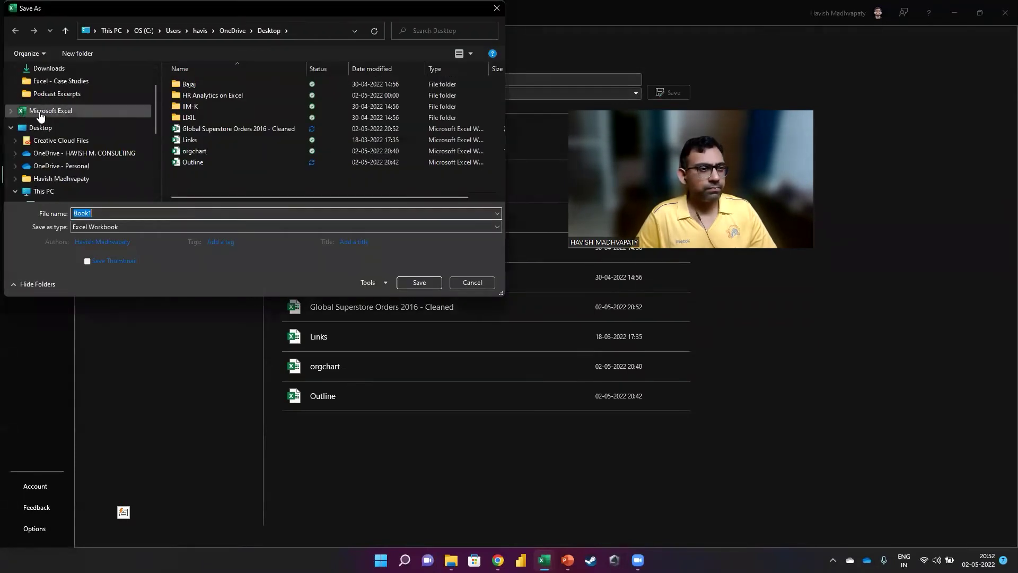
scroll(54, 106, "up", 1)
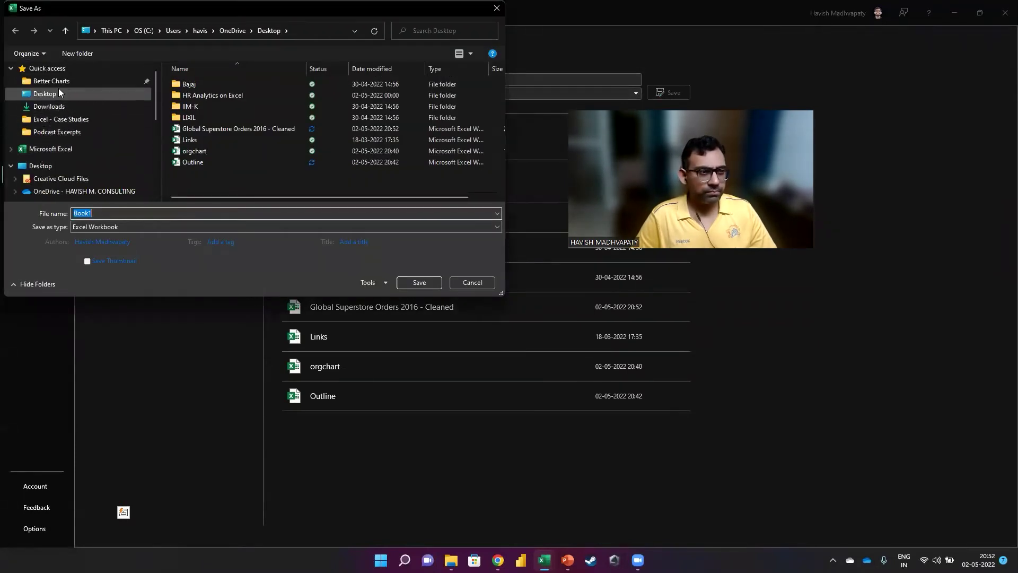
left_click(57, 166)
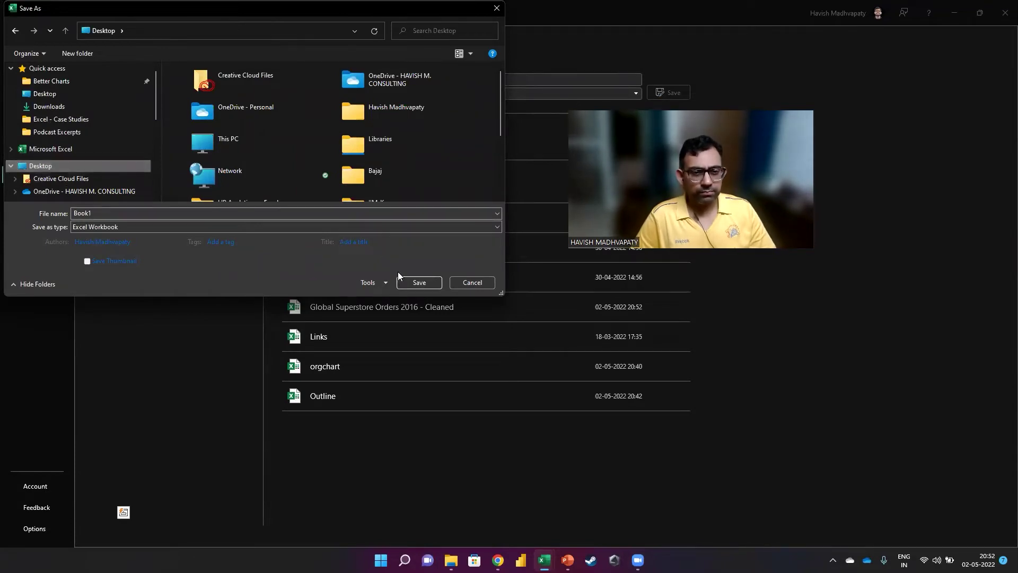
left_click(407, 282)
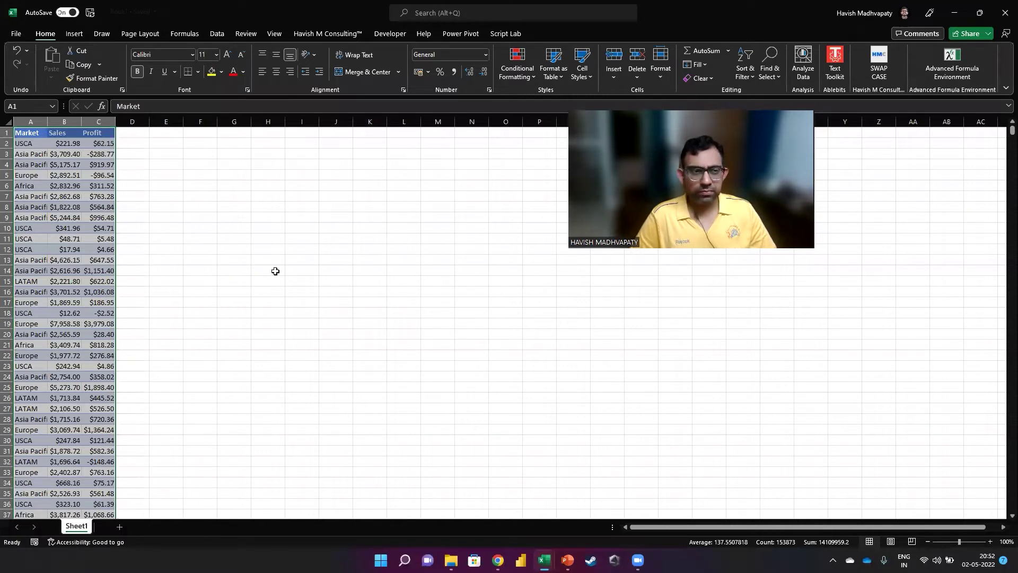
Step: Save a Desktop copy of the workbook named 'Excel' and stop the AutoSave notice reappearing
left_click(194, 236)
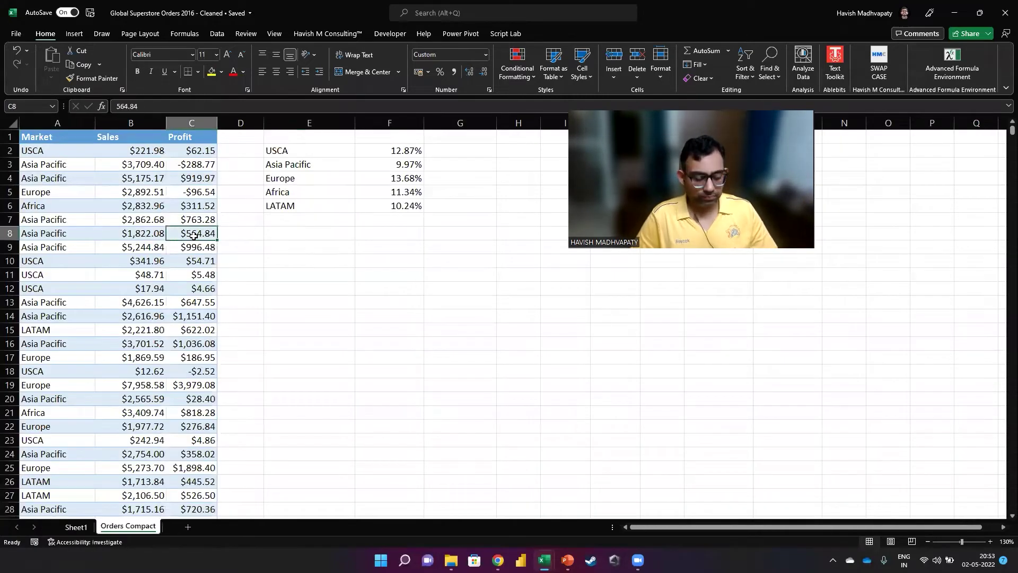
double_click(193, 235)
key("Escape")
key("alt")
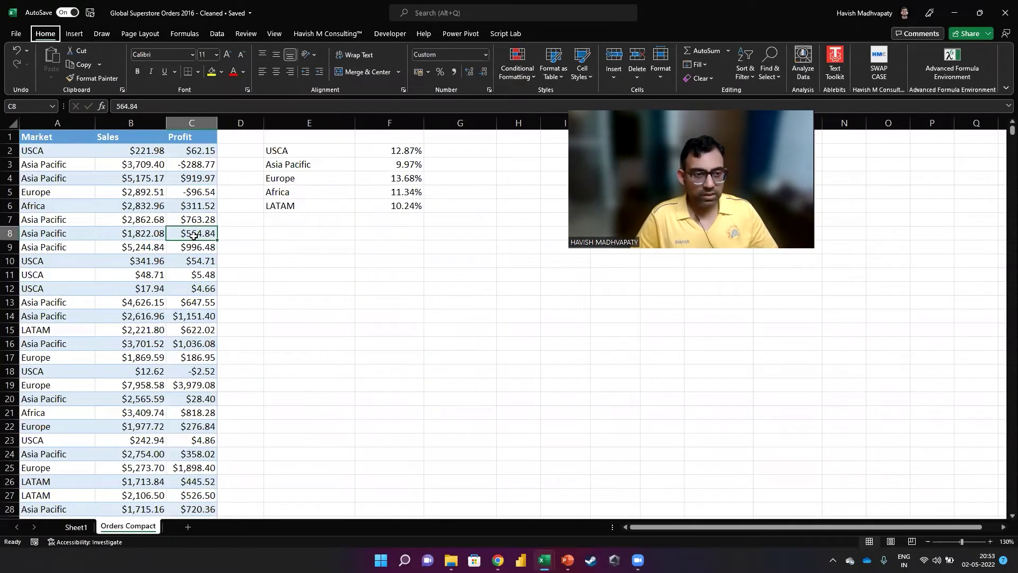
key("f")
key("a")
left_click(197, 236)
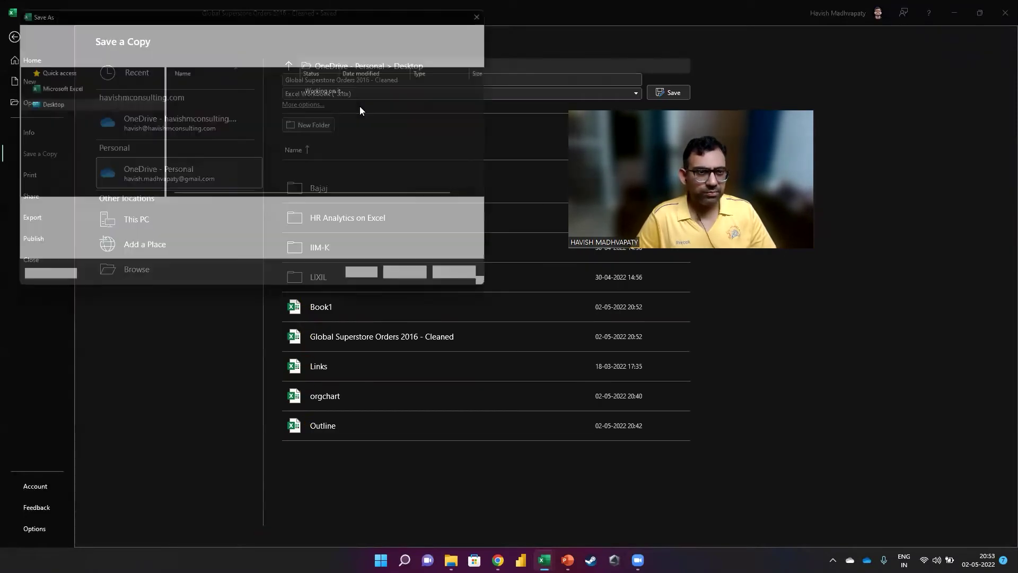
scroll(55, 157, "up", 5)
scroll(67, 115, "down", 1)
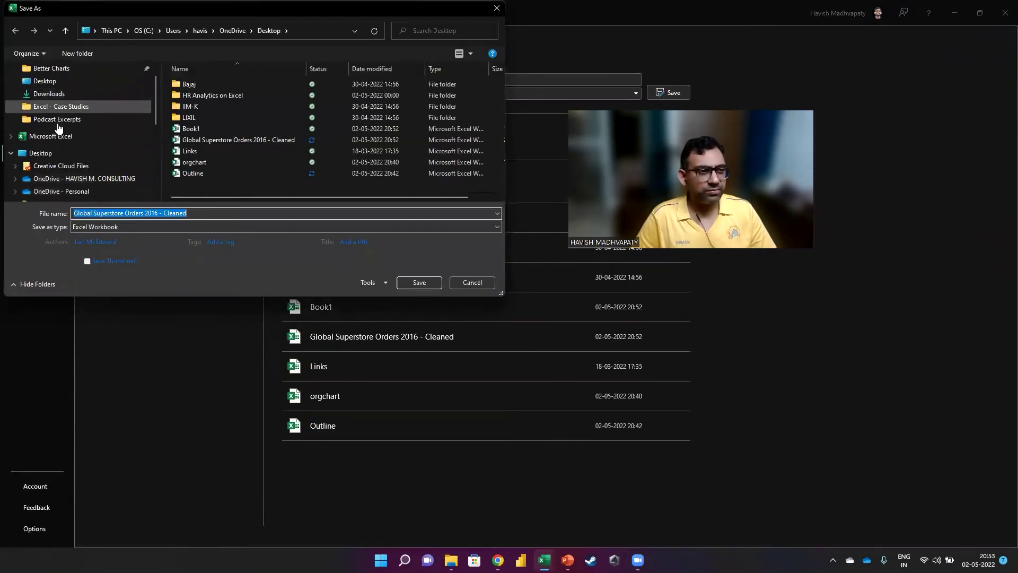
left_click(46, 155)
left_click(191, 213)
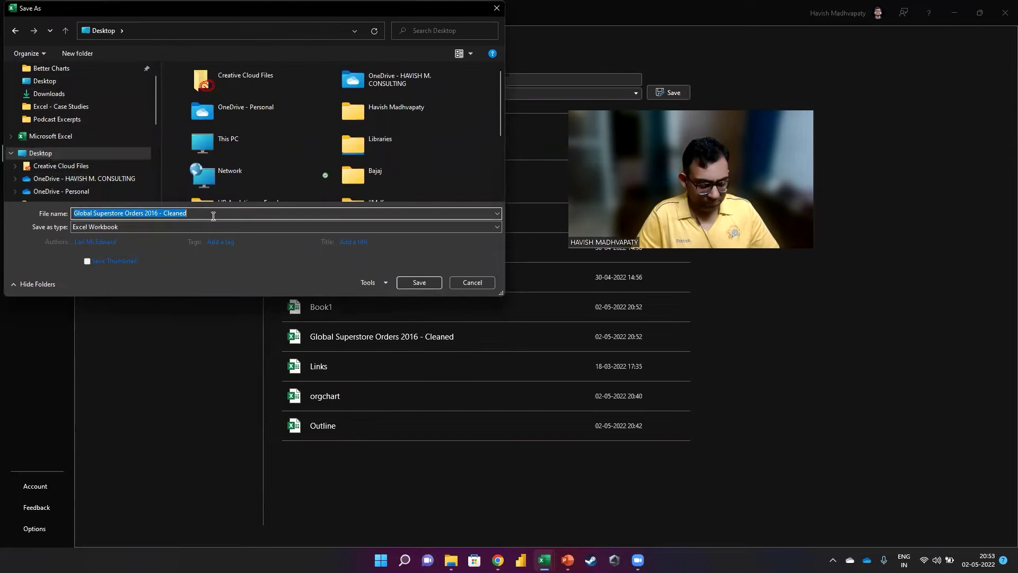
type("Excel")
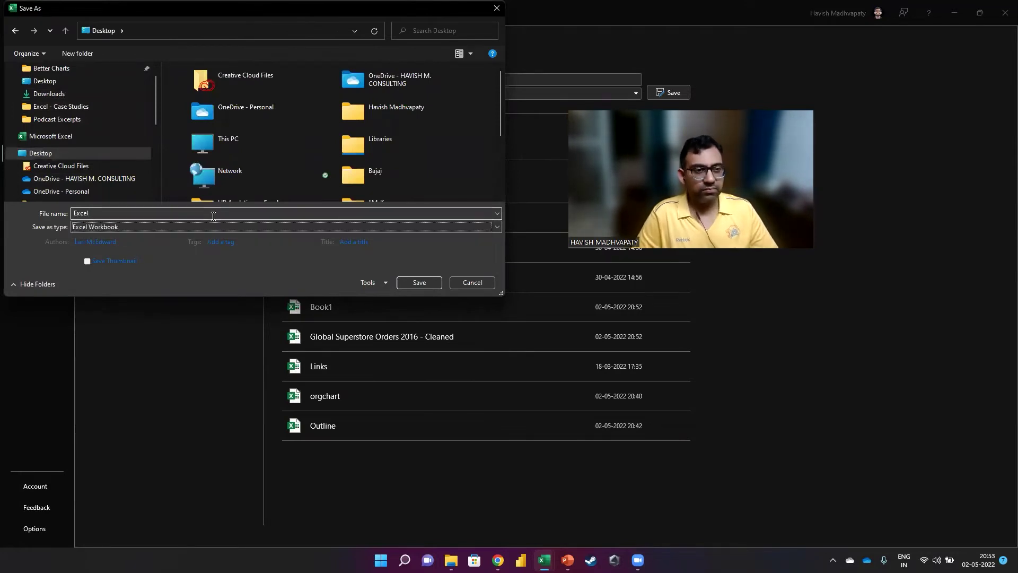
key("Return")
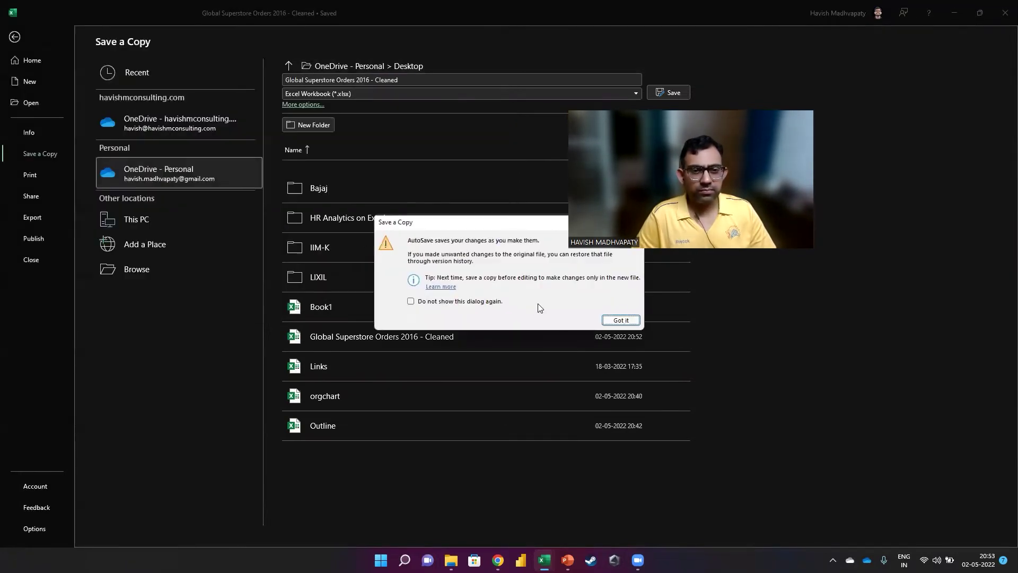
left_click(411, 301)
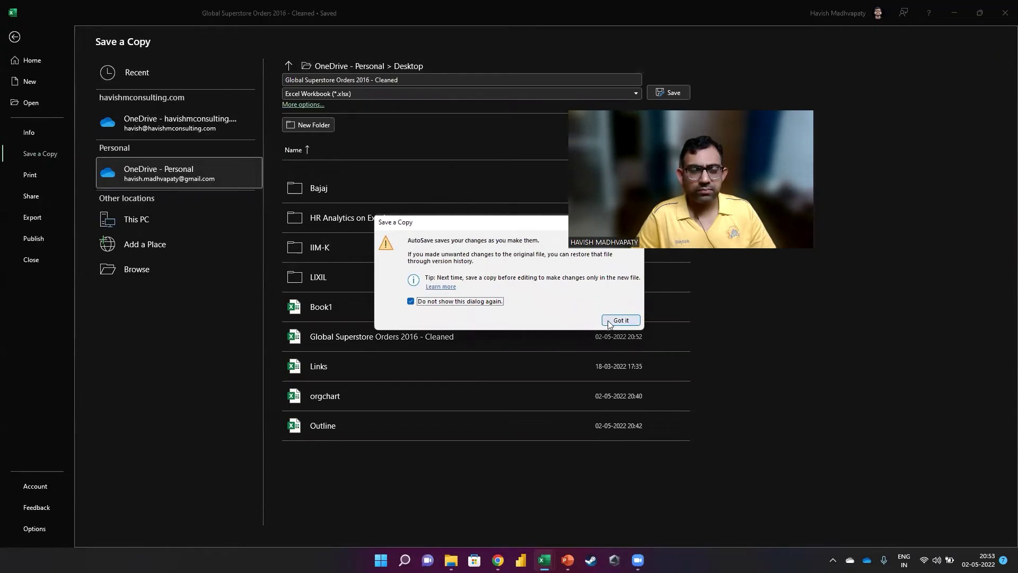
left_click(609, 320)
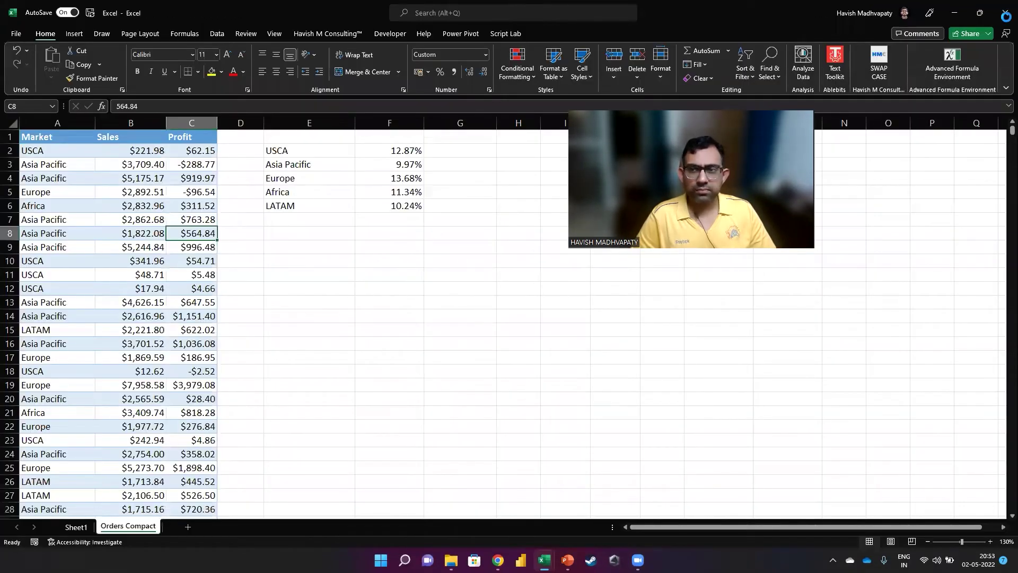
Step: Launch Power BI Desktop from Windows Search by searching 'power'
key("ctrl+w")
key("super")
type("powerPoint")
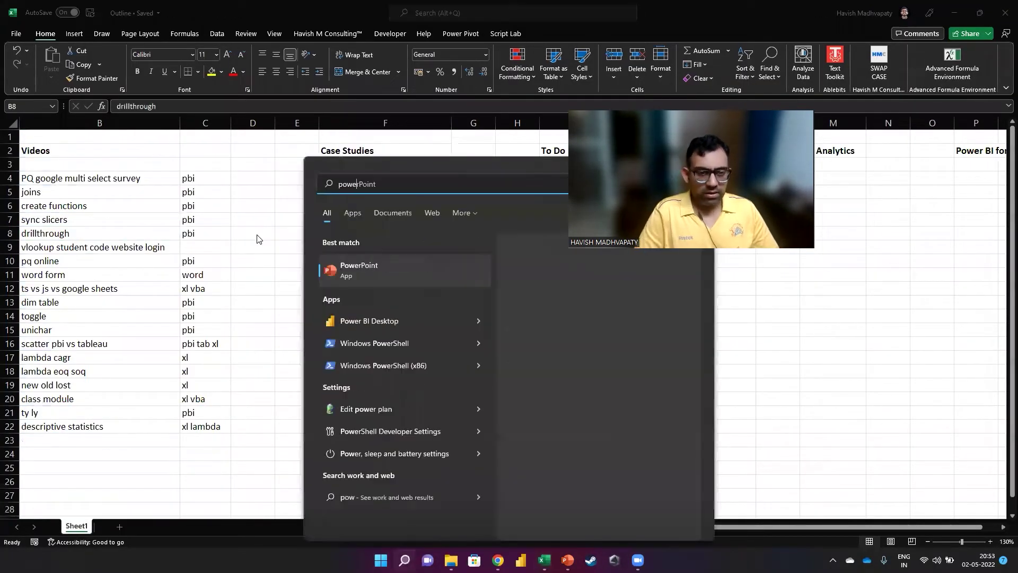
left_click(254, 241)
left_click(333, 303)
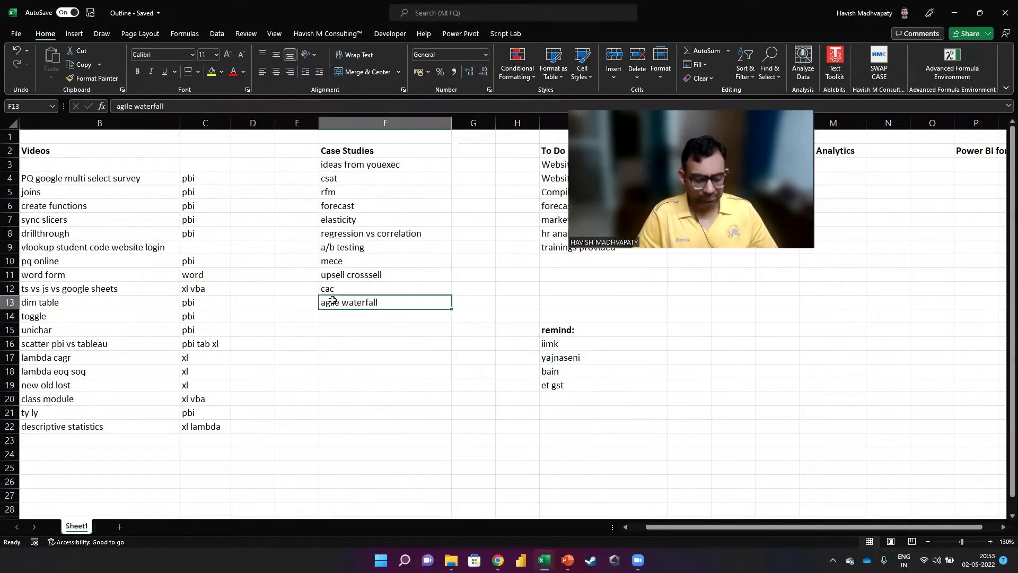
key("super")
type("powe")
key("Down")
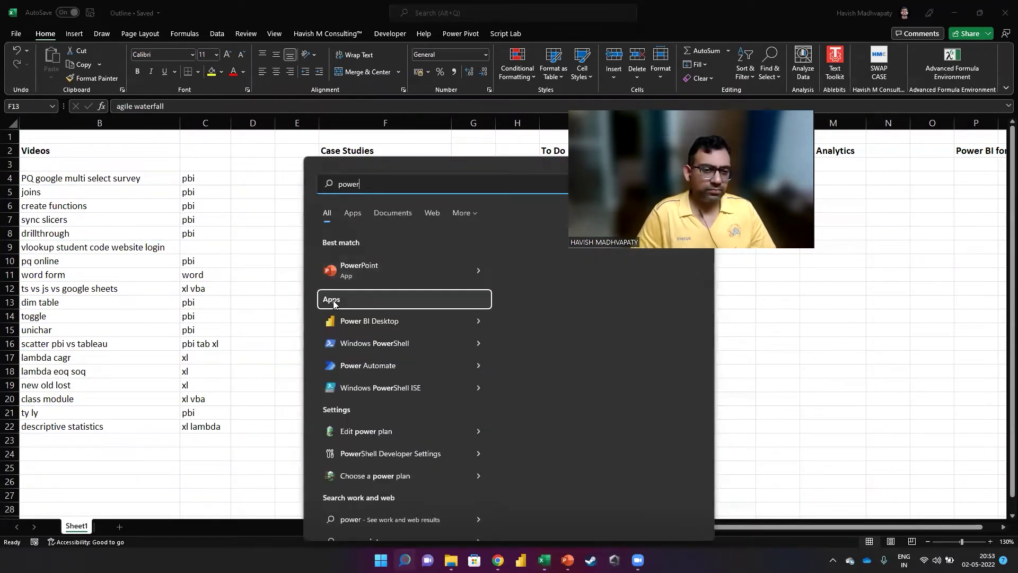
key("Down")
key("Return")
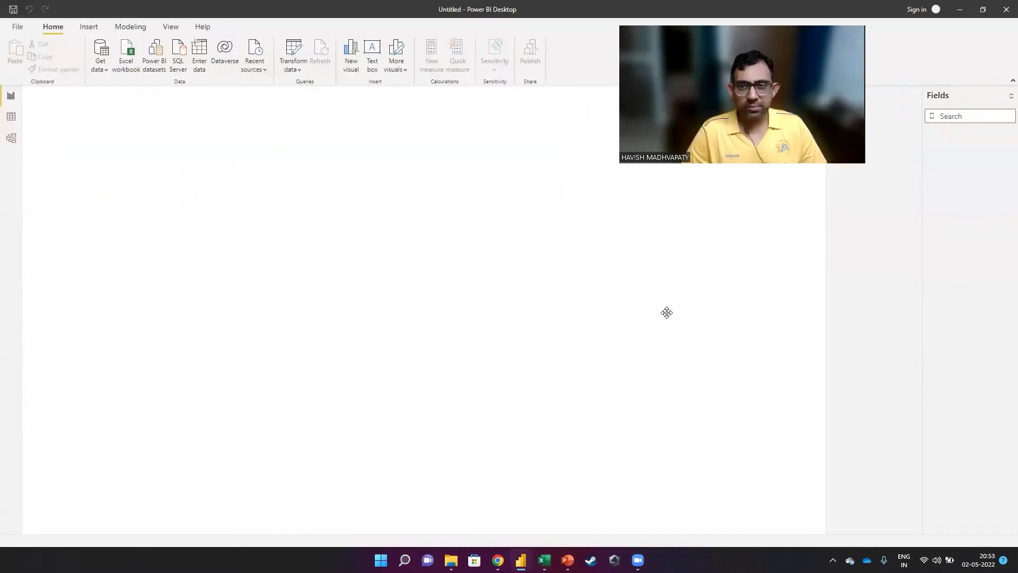
Step: Load Orders Compact from the Desktop's Global Superstore Orders 2016 - Cleaned workbook into Power Query
left_click(132, 60)
scroll(99, 126, "up", 3)
left_click(63, 97)
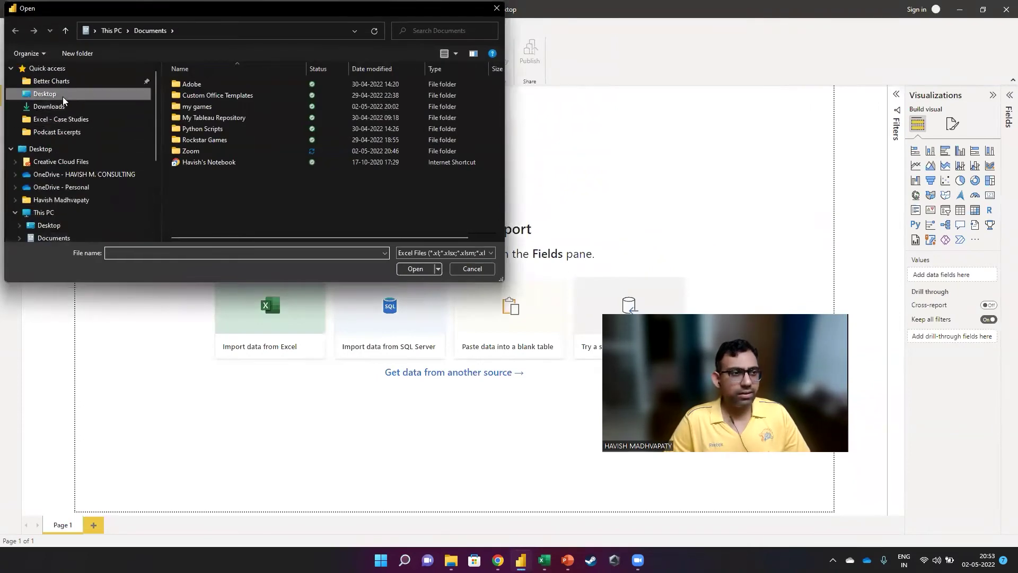
left_click(191, 162)
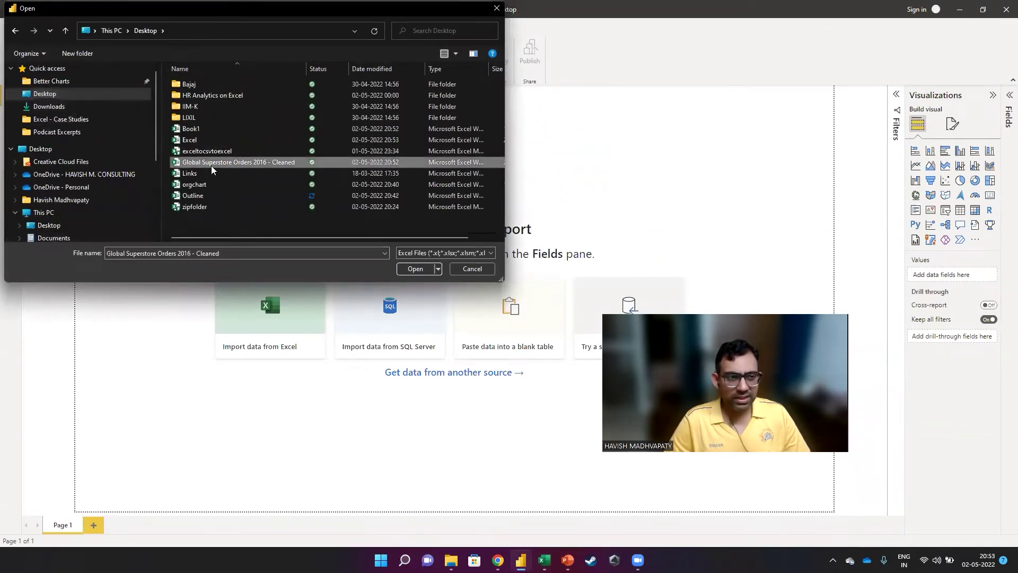
left_click(410, 270)
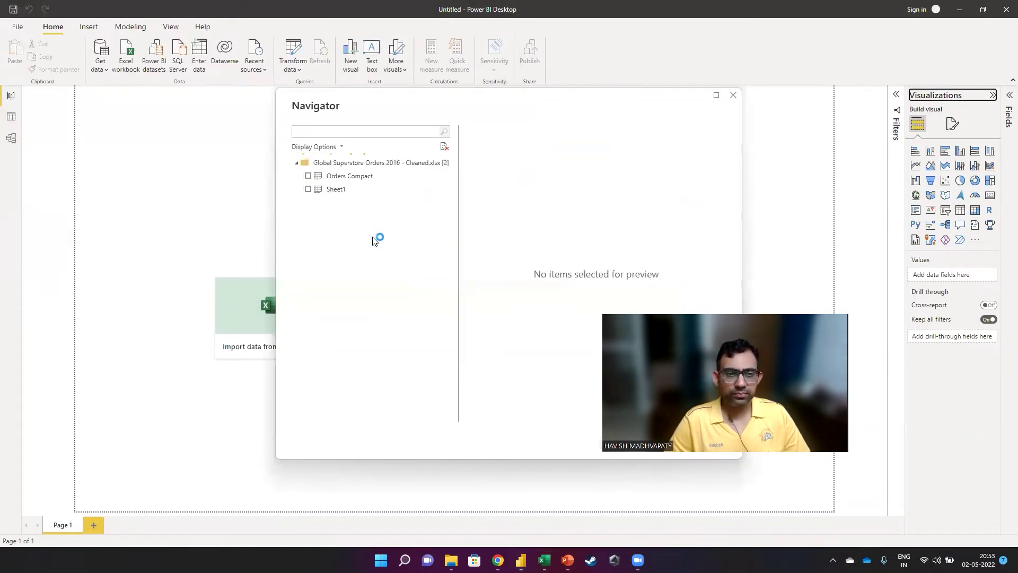
left_click(308, 176)
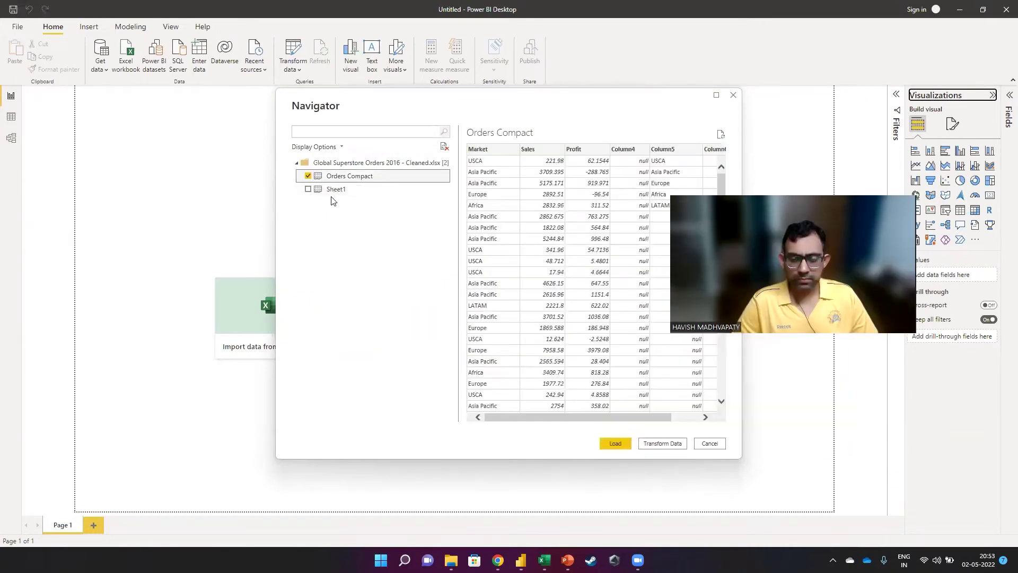
left_click(613, 444)
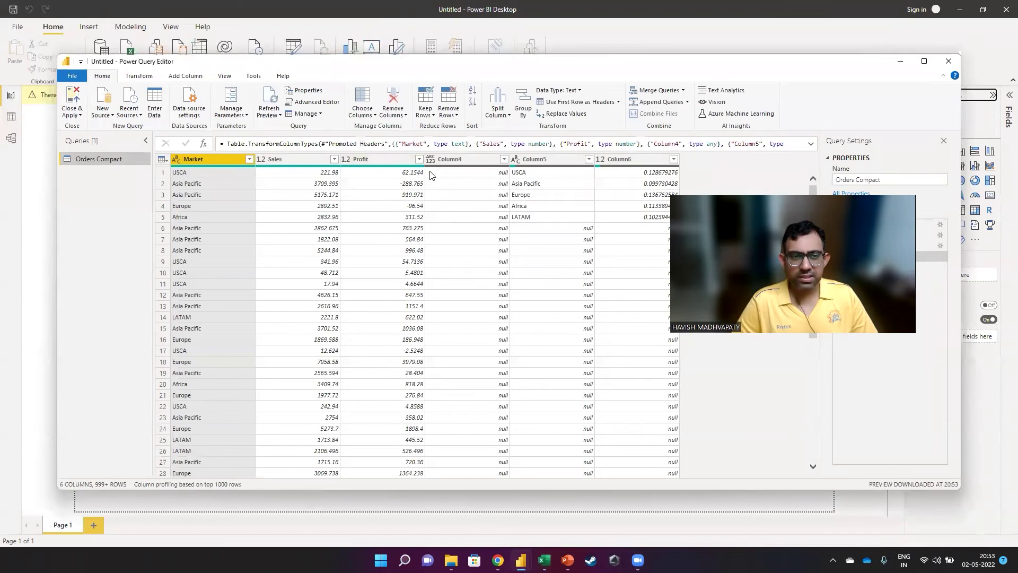
Step: Remove all columns except Market, Sales and Profit, then Close & Apply
left_click(383, 161, "shift")
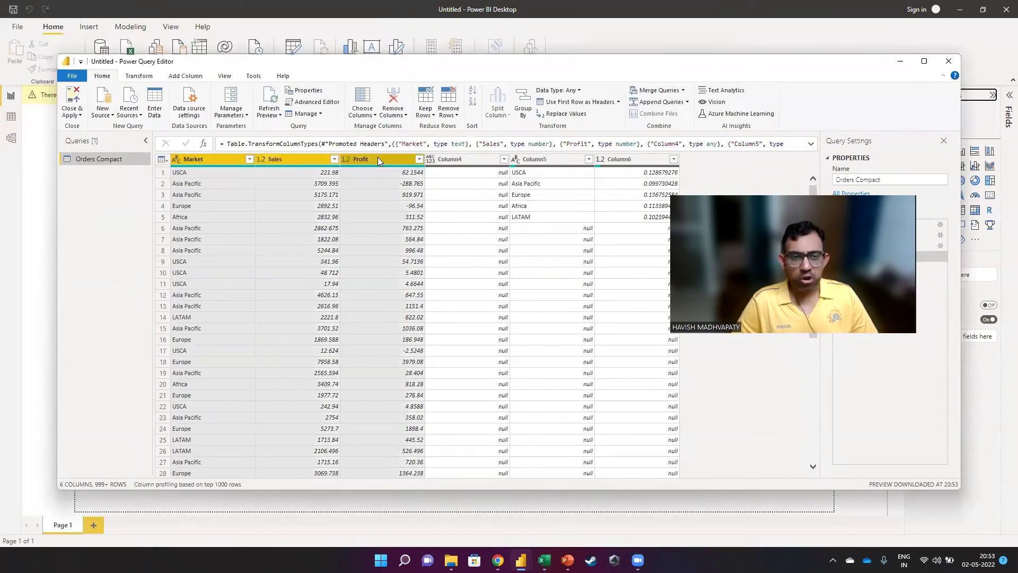
right_click(386, 163)
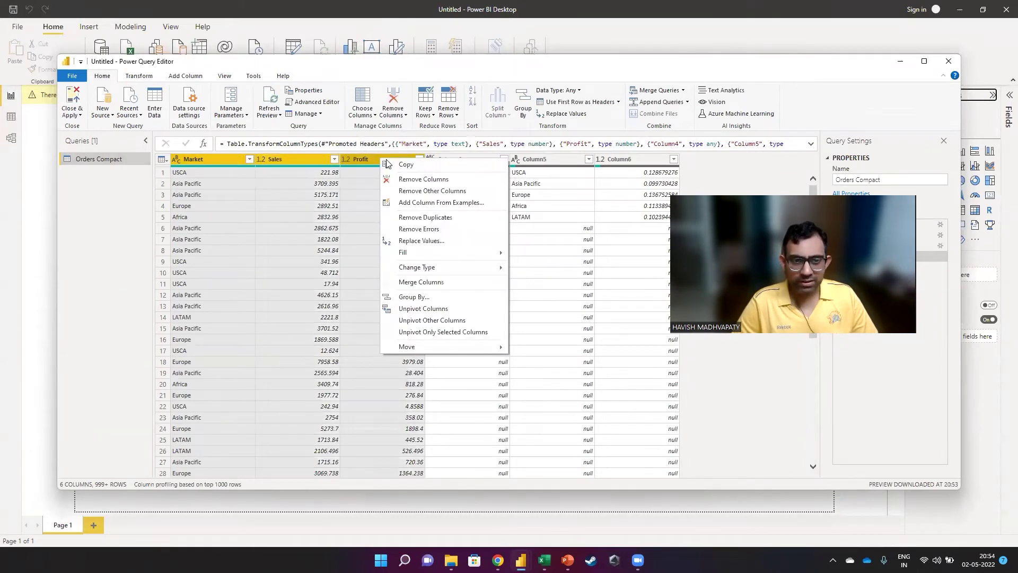
left_click(402, 191)
left_click(73, 104)
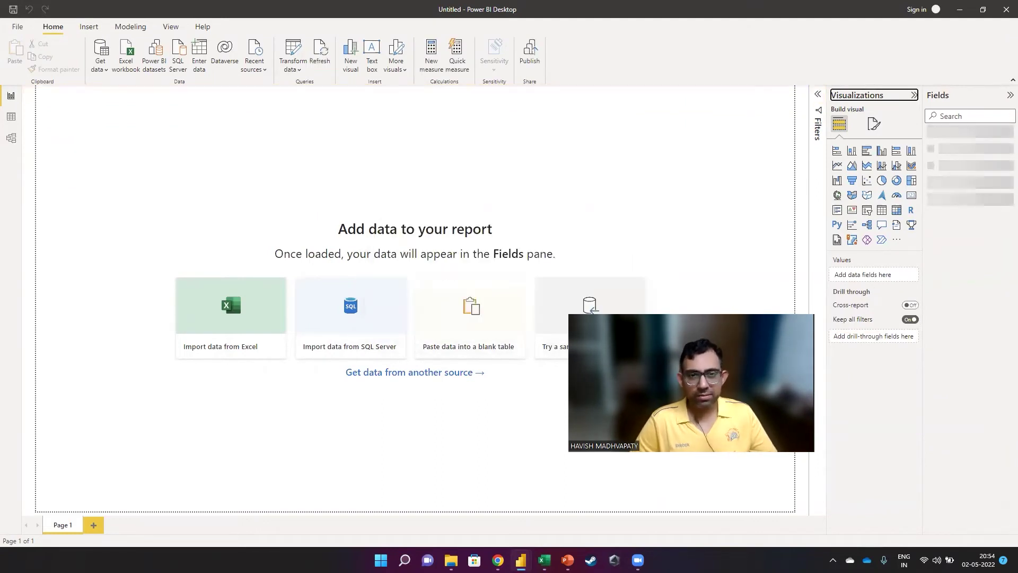
Step: Rename the Orders Compact table to Fact_Sales in the Fields pane
left_click(929, 135)
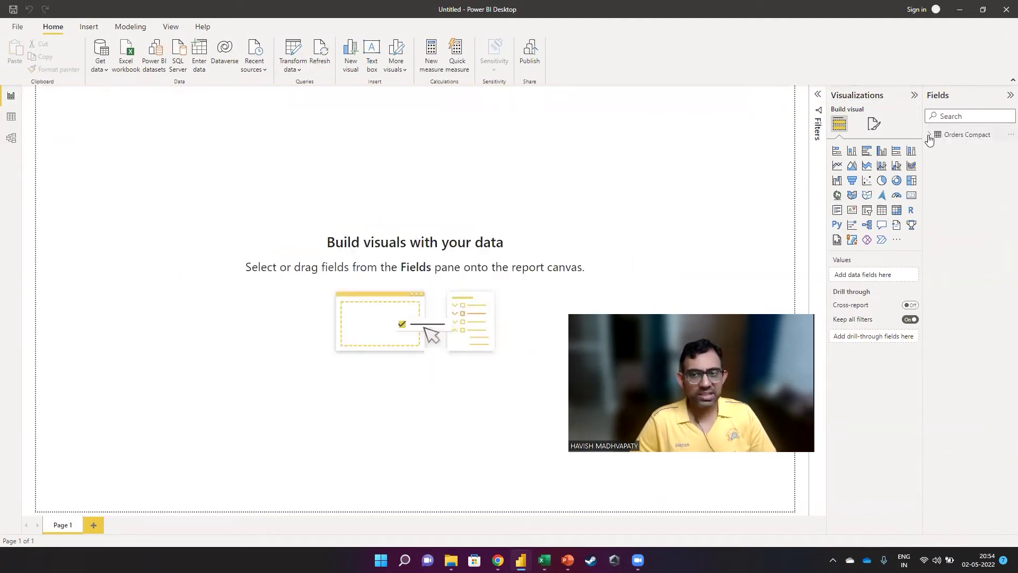
left_click_drag(924, 174, 872, 167)
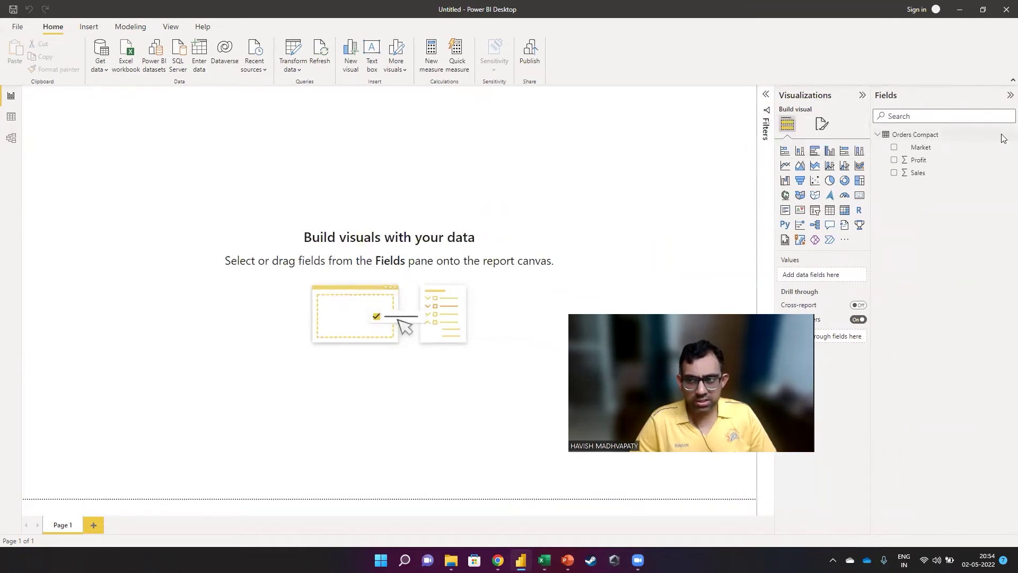
left_click(1007, 135)
left_click(929, 233)
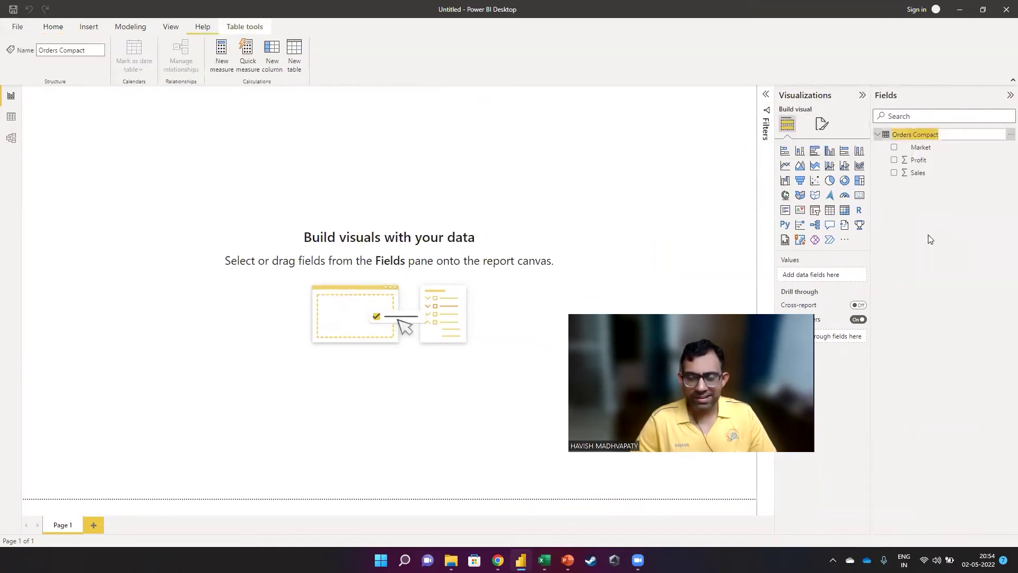
type("Fact_Sales")
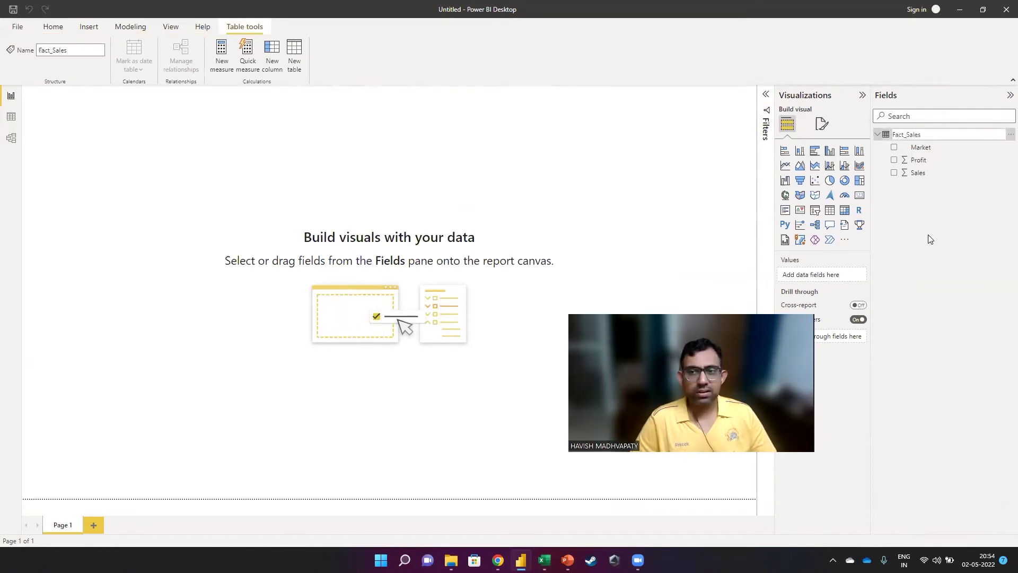
key("Return")
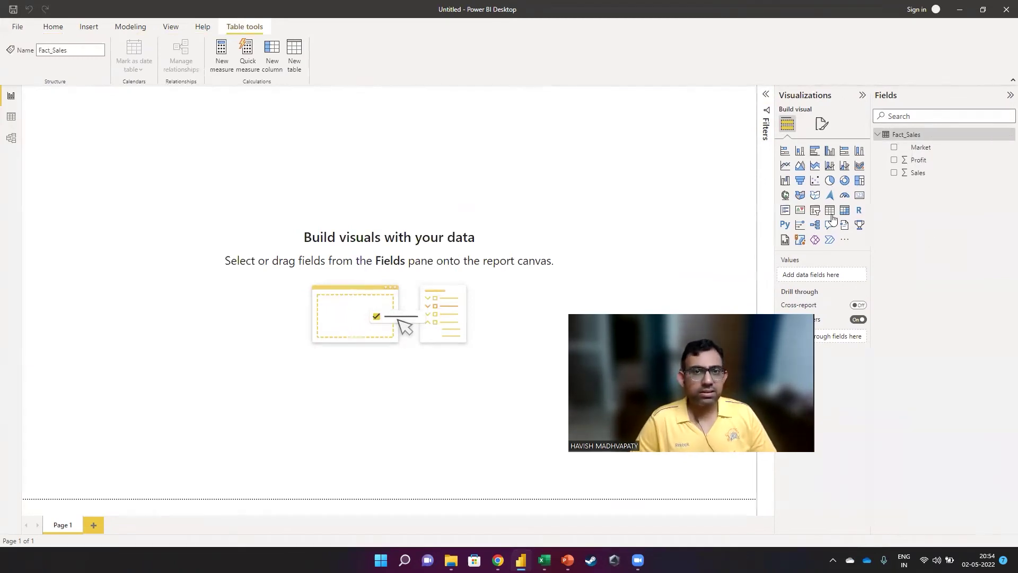
left_click(554, 215)
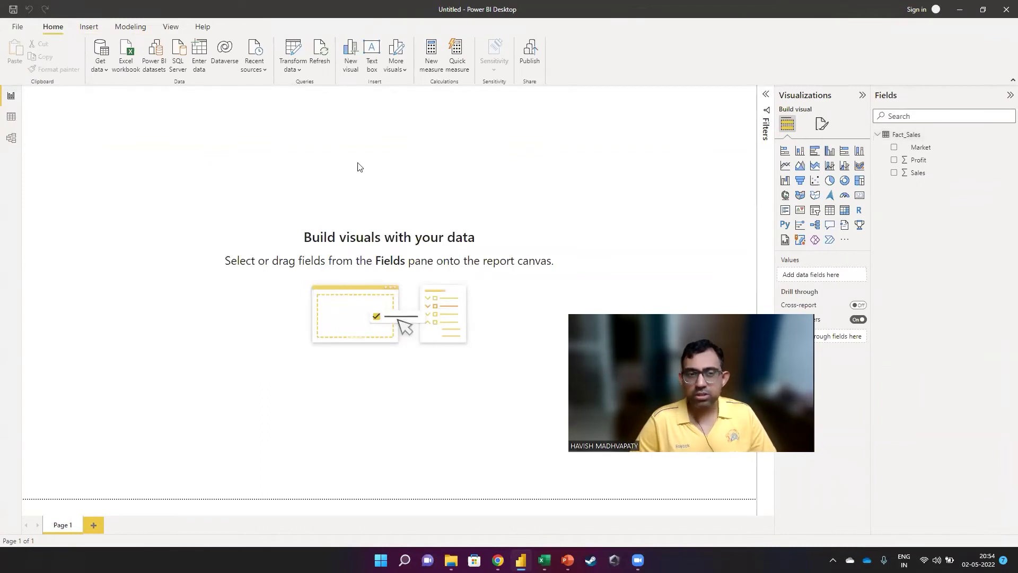
Step: Create the measure Profit Margin = SUM(Fact_Sales[Profit]) / SUM(Fact_Sales[Sales])
left_click(434, 70)
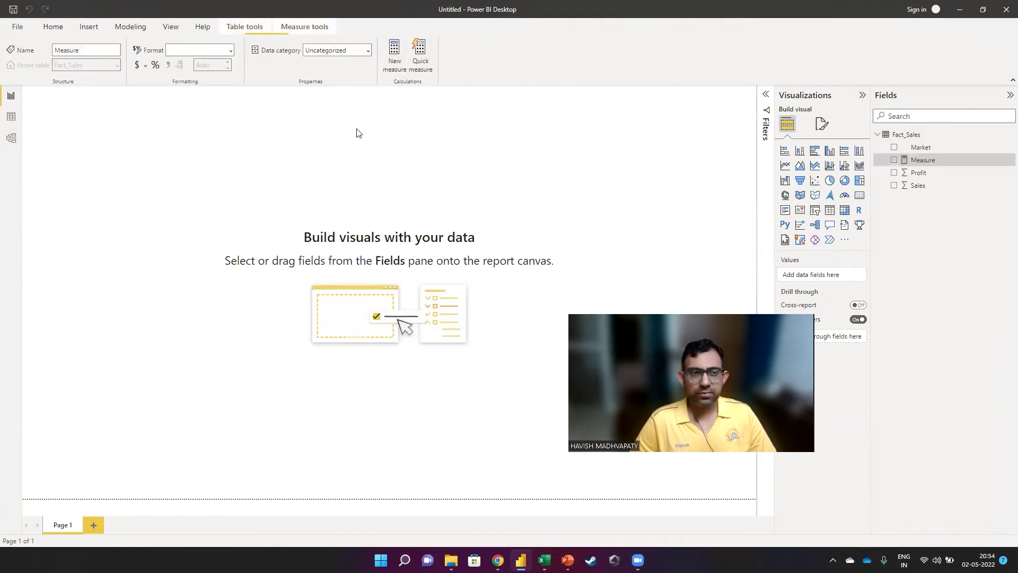
scroll(332, 97, "up", 1, "ctrl")
scroll(333, 97, "up", 1, "ctrl")
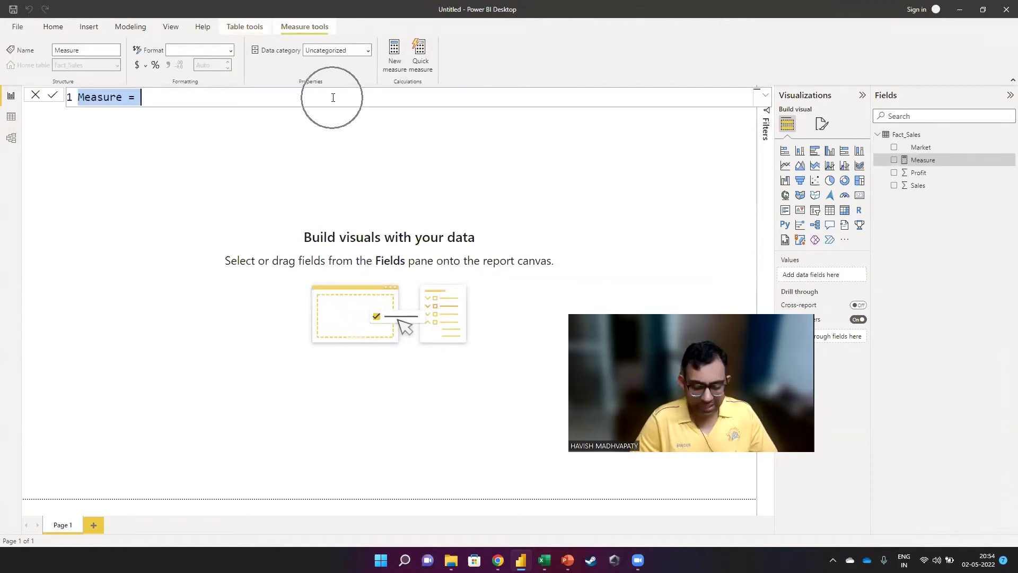
type("Profi")
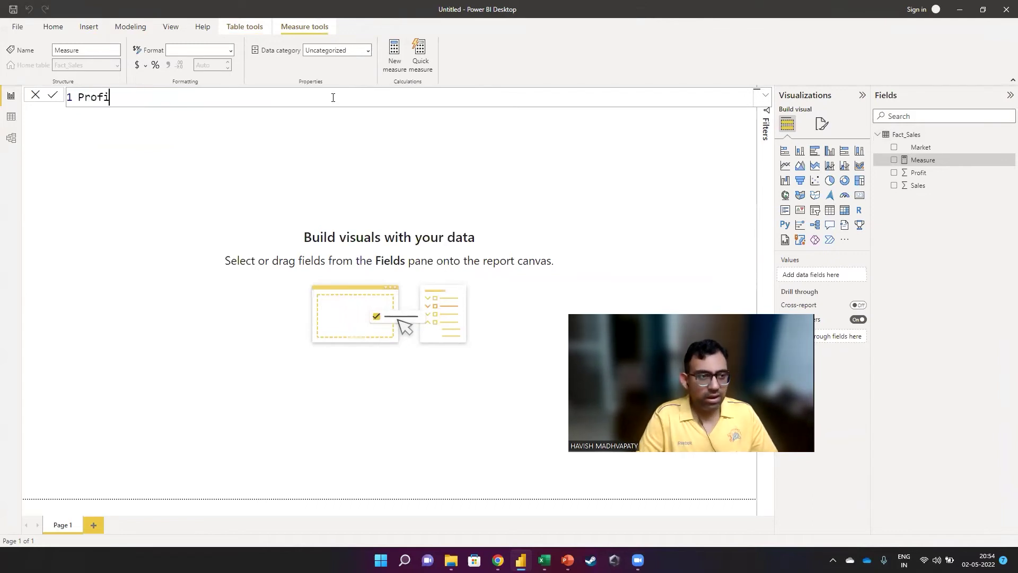
type("t Margin =")
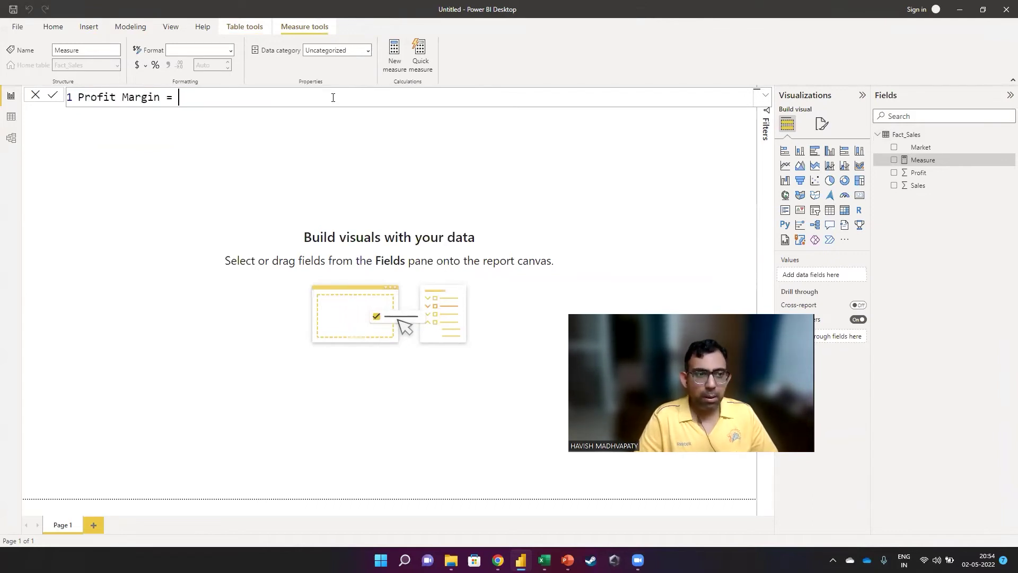
type("sum(sales")
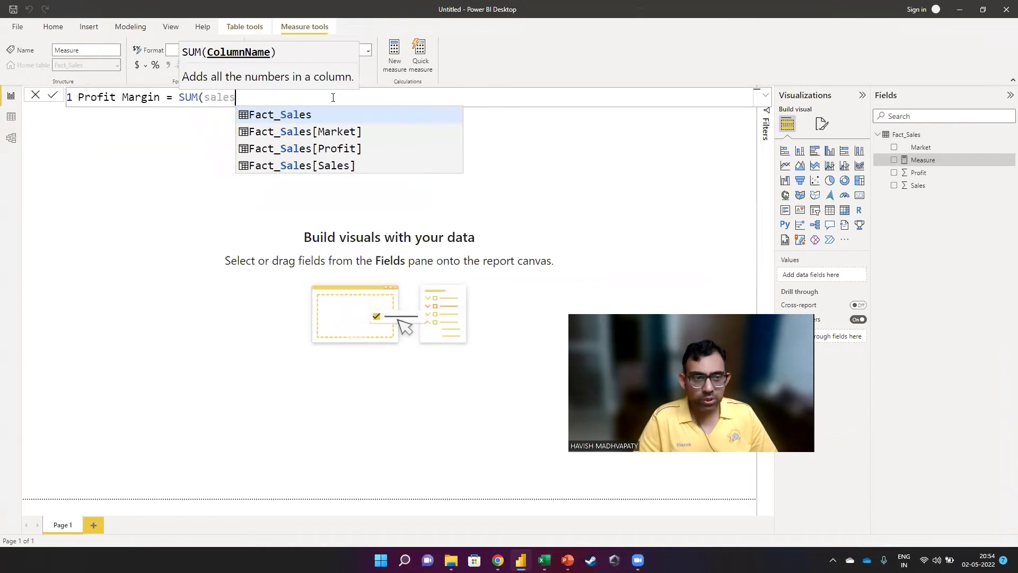
key("Down")
key("Down")
key("Down")
key("Tab")
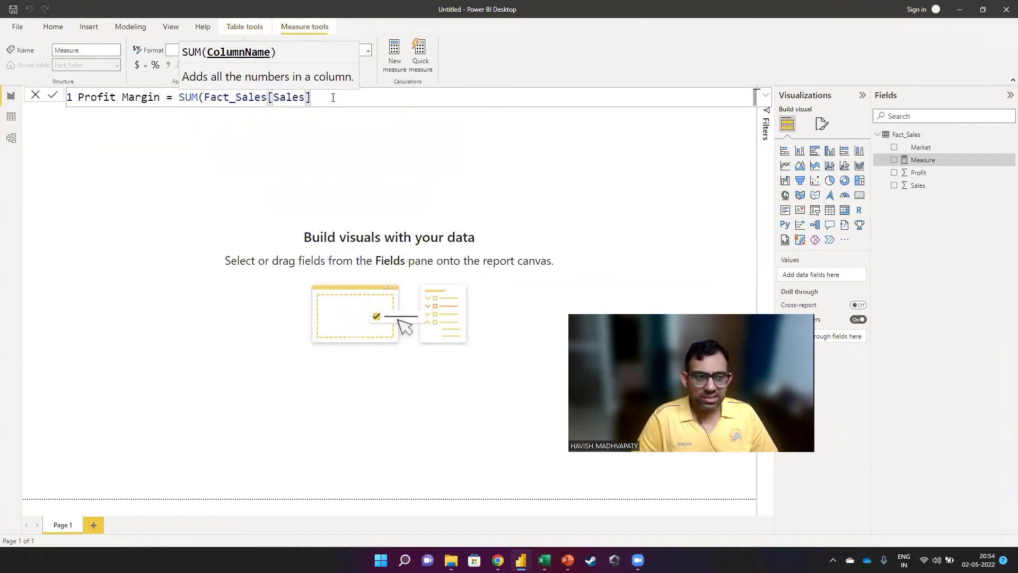
key("shift+Left")
key("shift+Left")
key("shift+Left")
type("Profit")
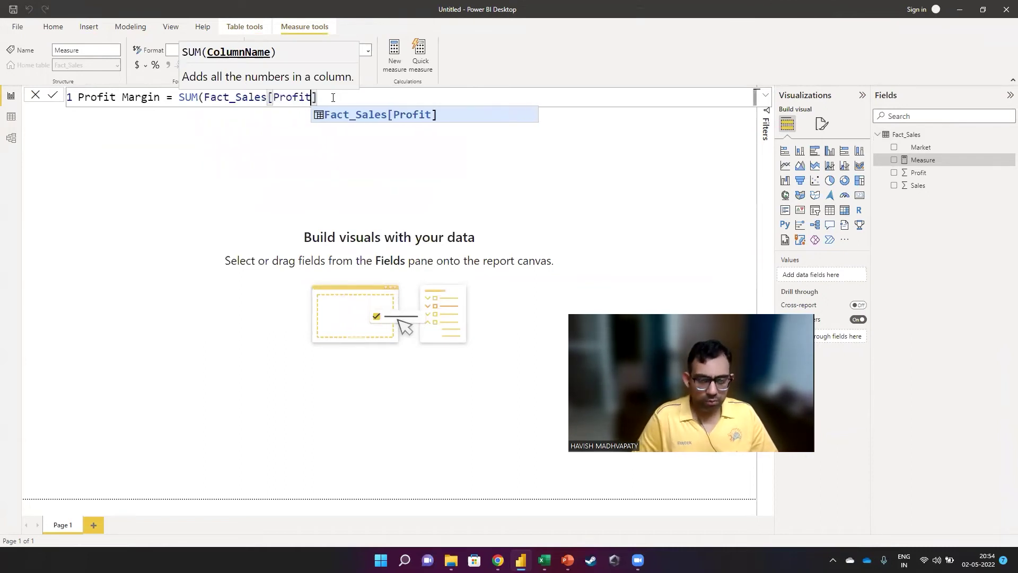
key("Tab")
type(") /")
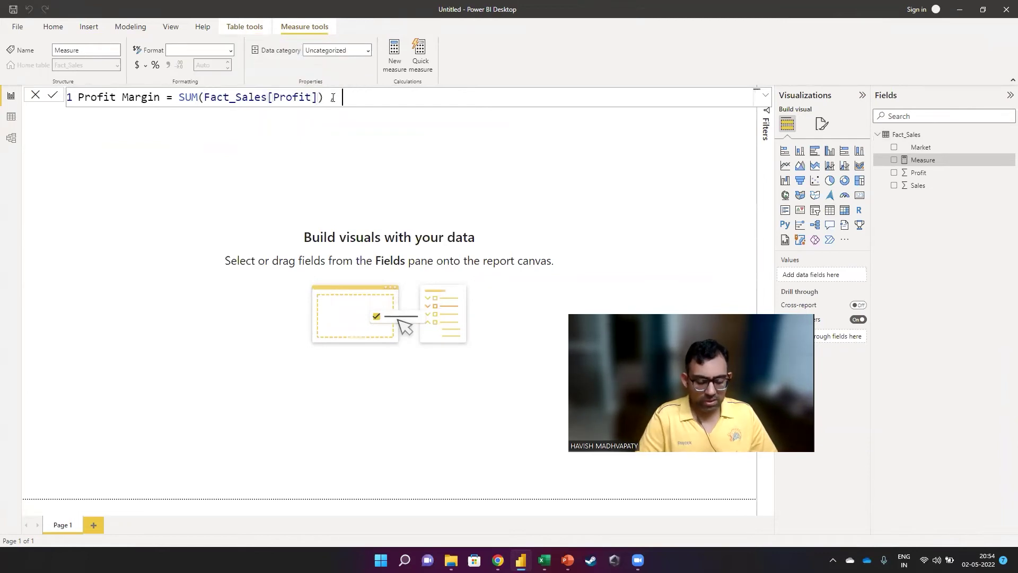
type(" SUM(sales")
key("Down")
key("Down")
key("Down")
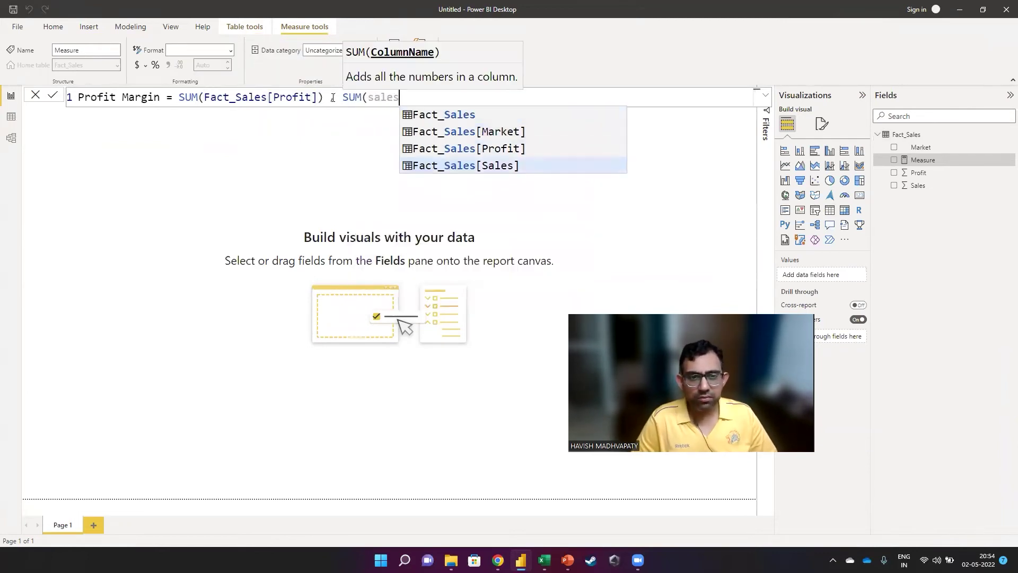
key("Tab")
type(")")
key("Return")
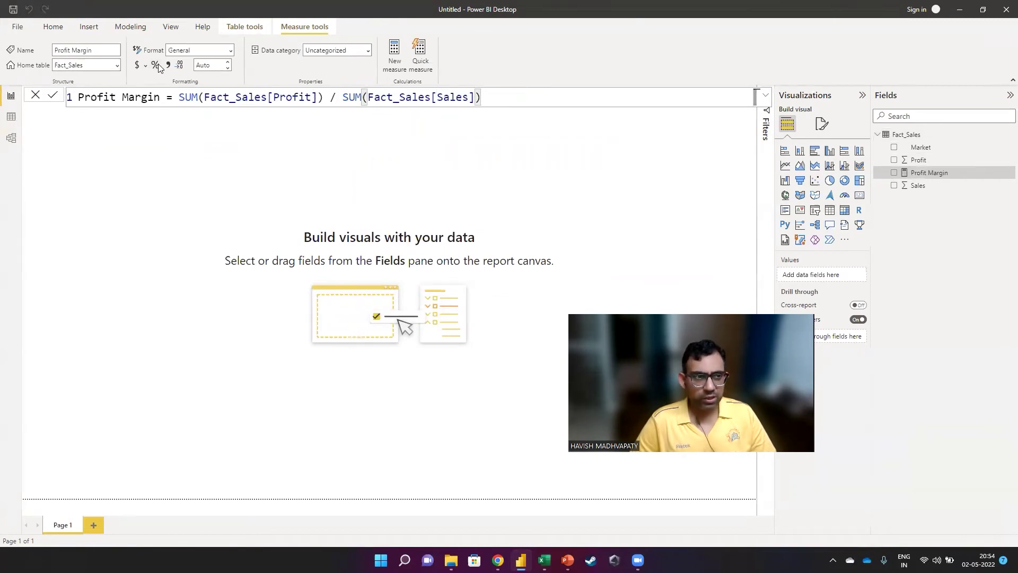
Step: Format Profit Margin as a percentage and build a Market table with Profit, Sales and Profit Margin
left_click(156, 65)
left_click(326, 190)
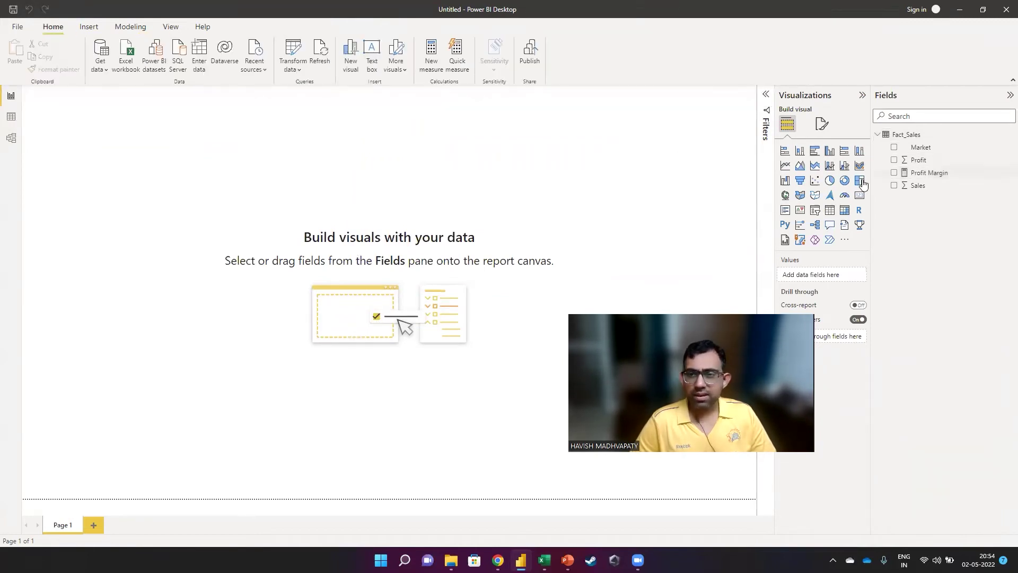
left_click(829, 210)
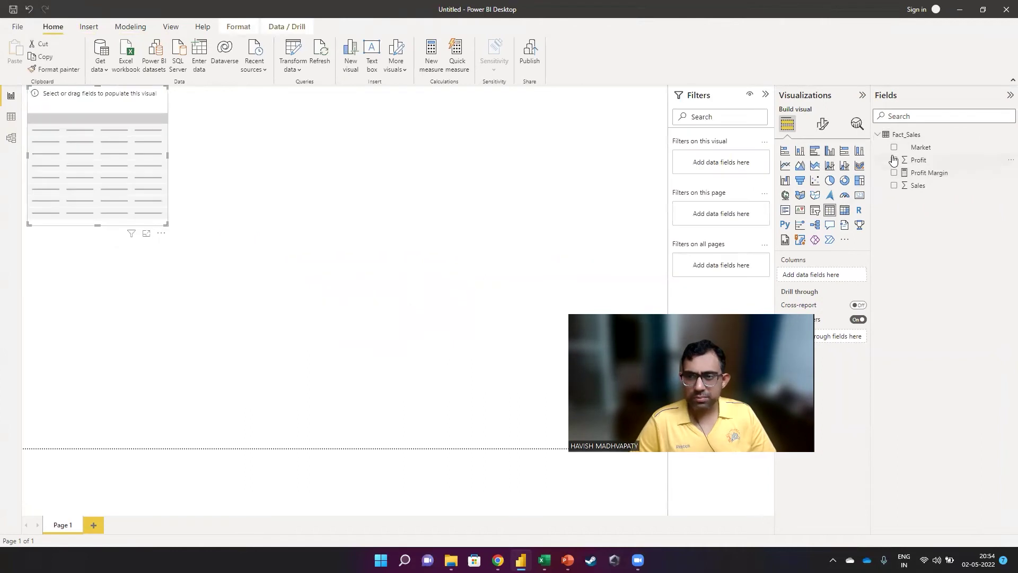
left_click(893, 147)
left_click(894, 160)
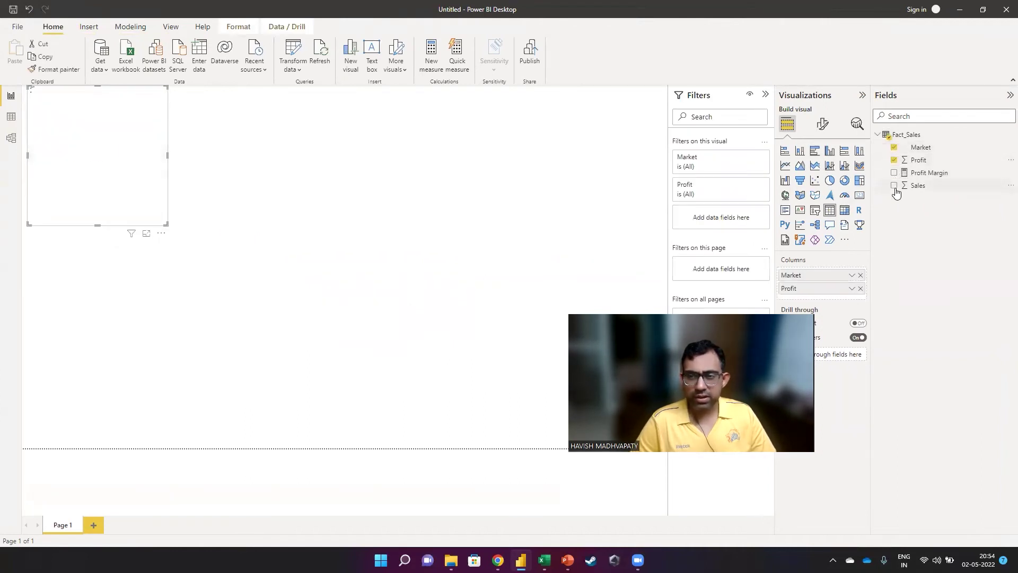
left_click(893, 186)
left_click(893, 172)
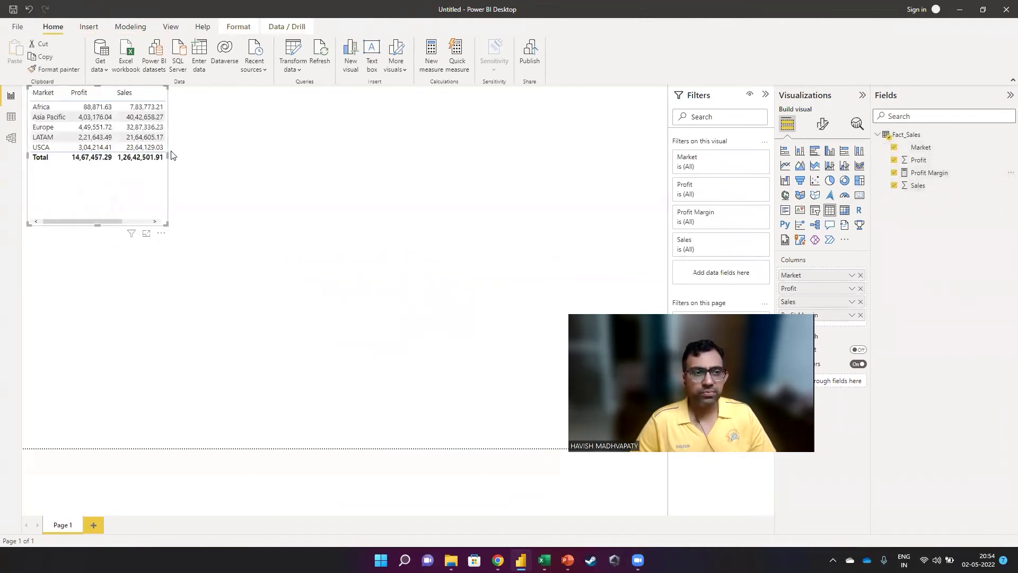
left_click_drag(166, 156, 261, 167)
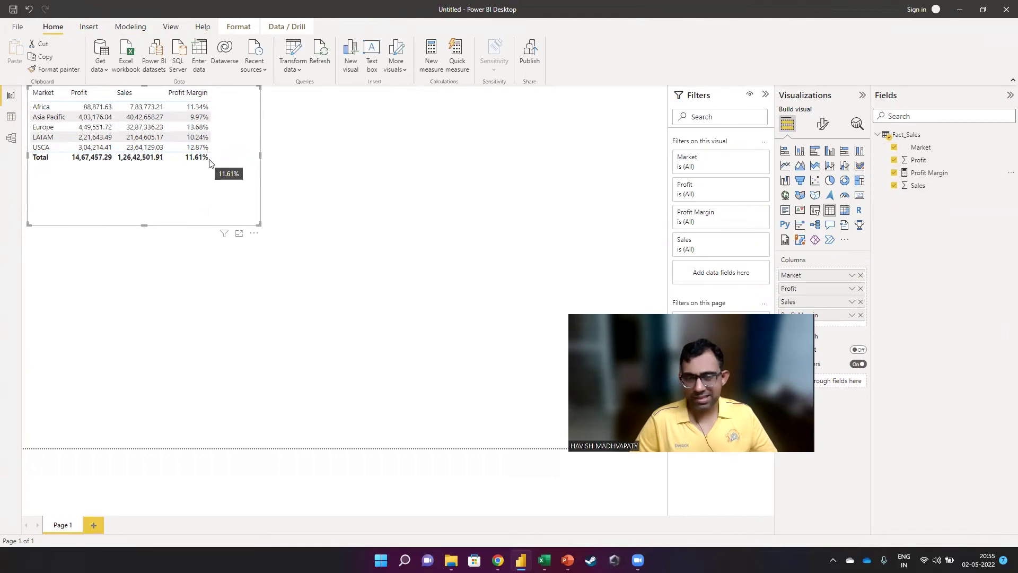
Step: Close Power BI Desktop without saving and launch Tableau Public from Windows Search
left_click(1006, 9)
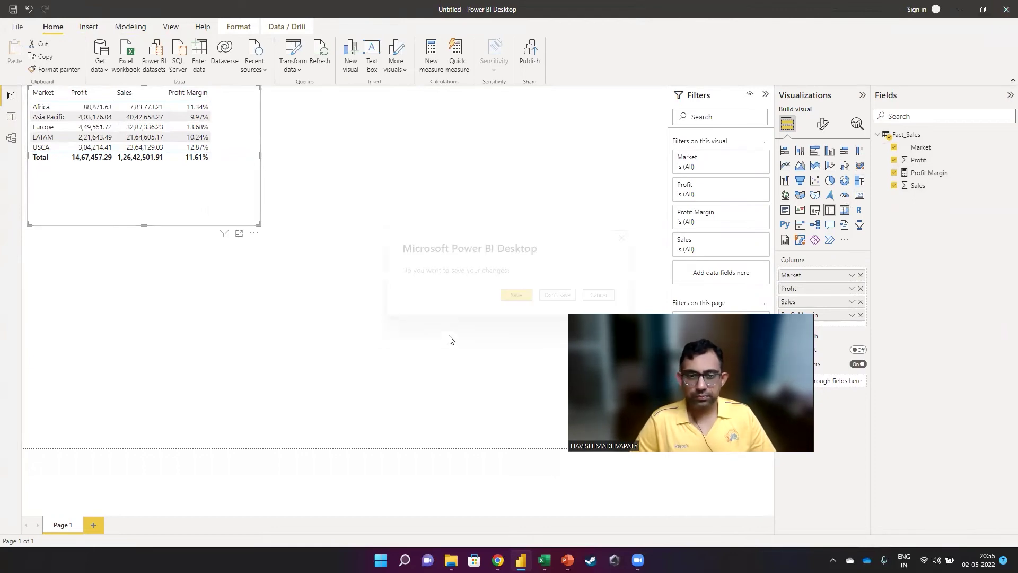
left_click(555, 296)
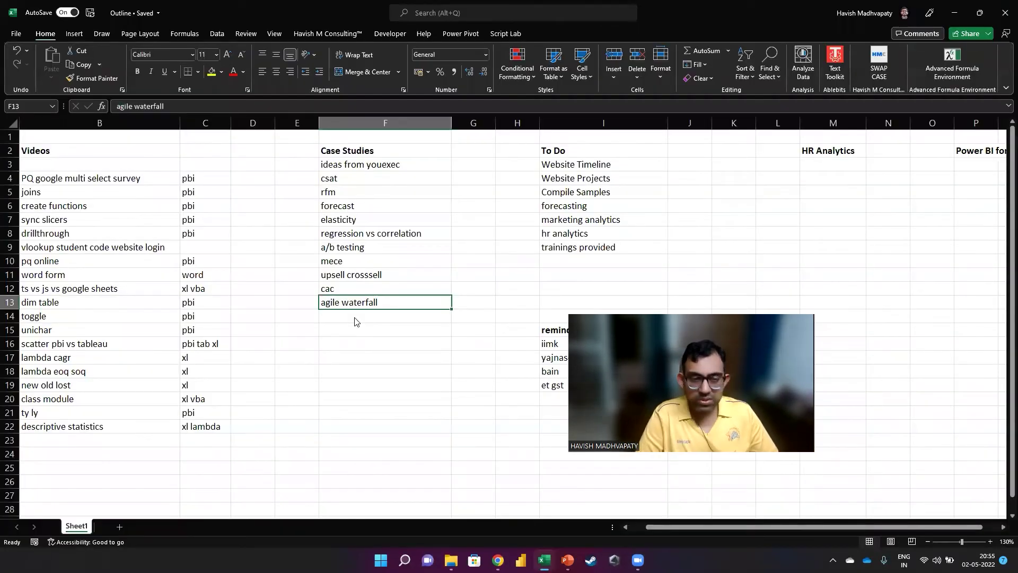
key("super")
type("tab")
left_click(359, 271)
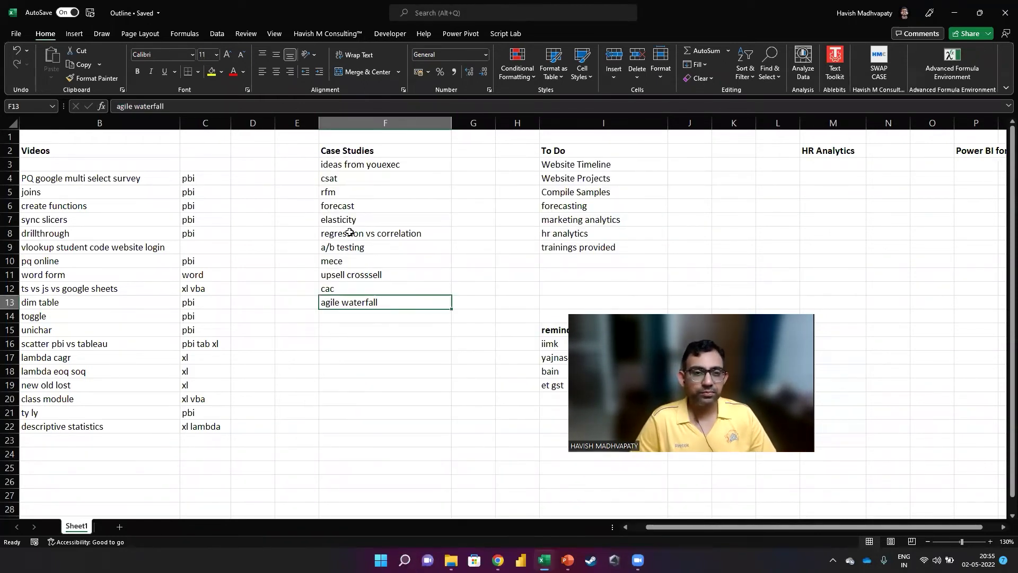
left_click(492, 289)
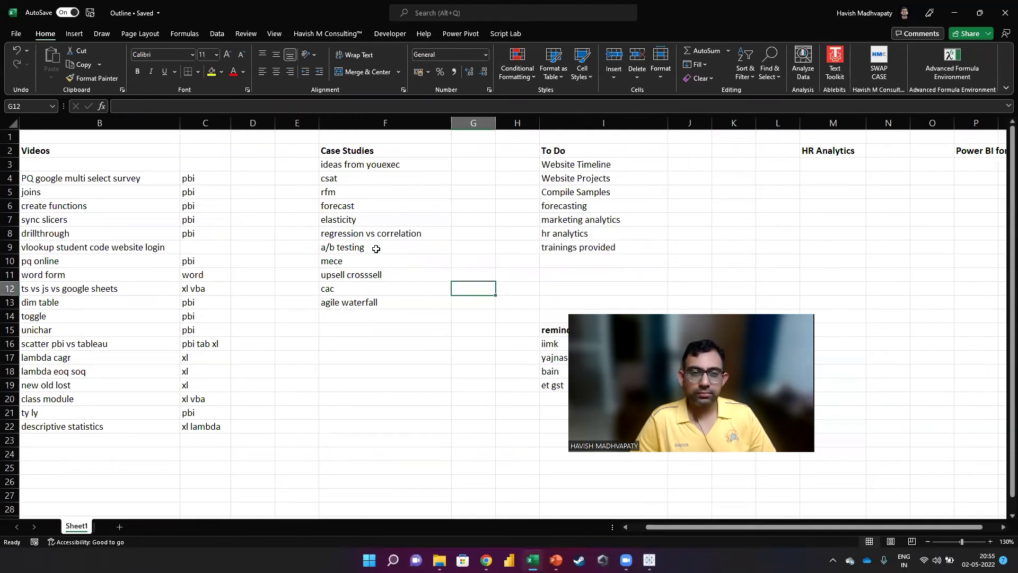
left_click(388, 341)
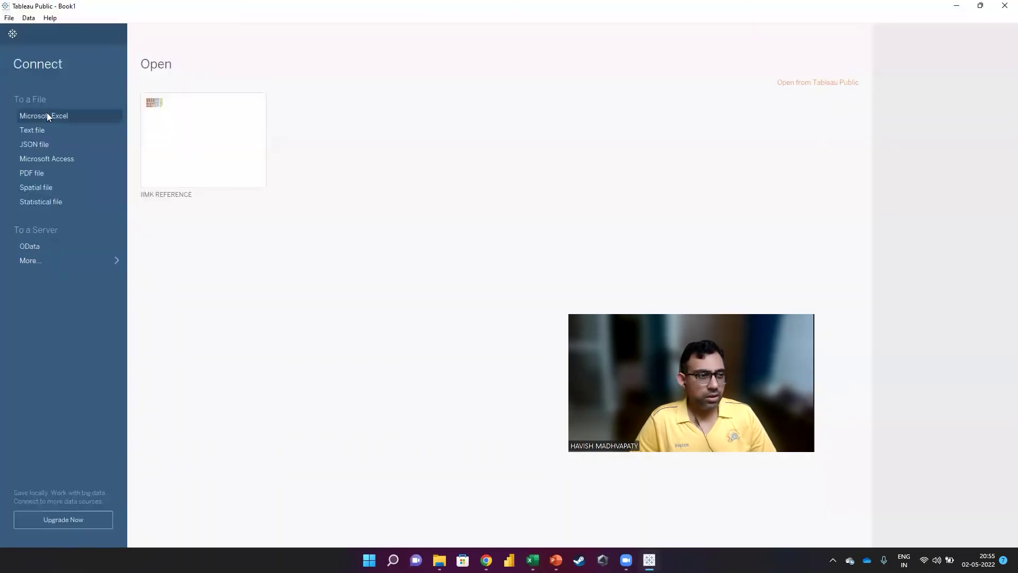
Step: Connect Tableau to Global Superstore Orders 2016 - Cleaned, using the Orders Compact sheet
left_click(47, 115)
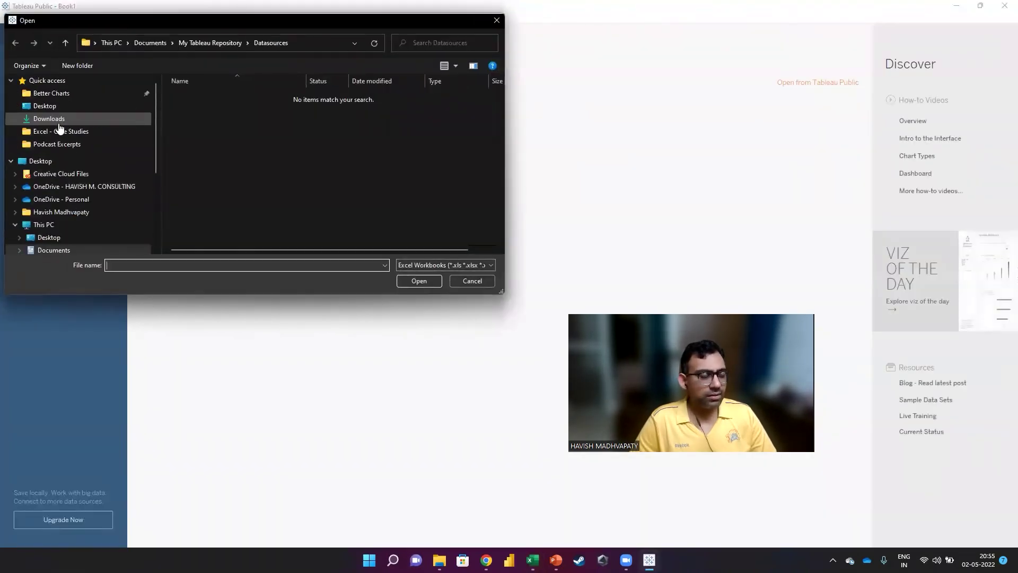
left_click(61, 105)
double_click(194, 174)
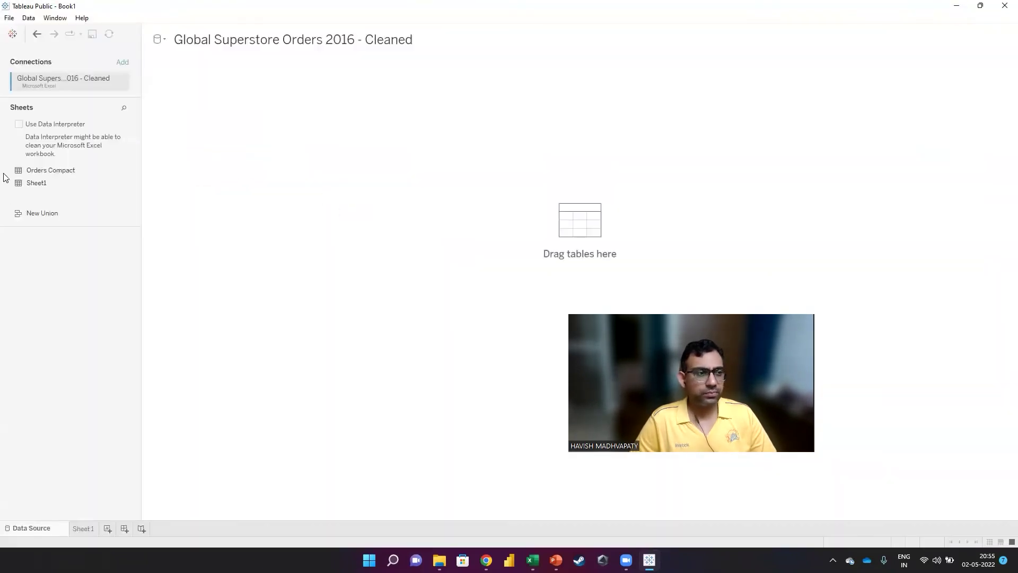
left_click_drag(50, 170, 385, 231)
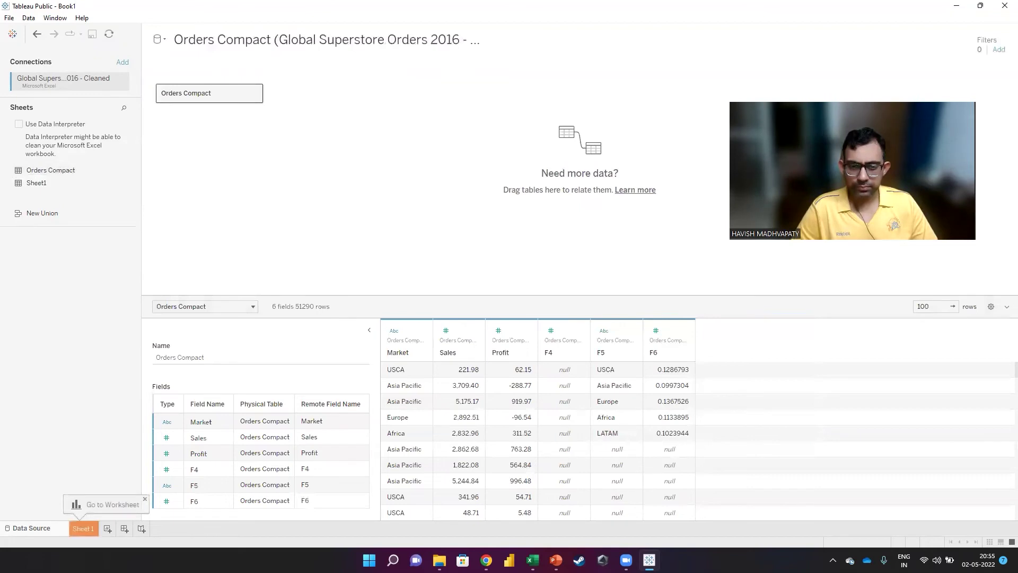
Step: Hide the empty F4, F5 and F6 columns and switch to Sheet 1
left_click(561, 340)
left_click(660, 343, "shift")
right_click(659, 344)
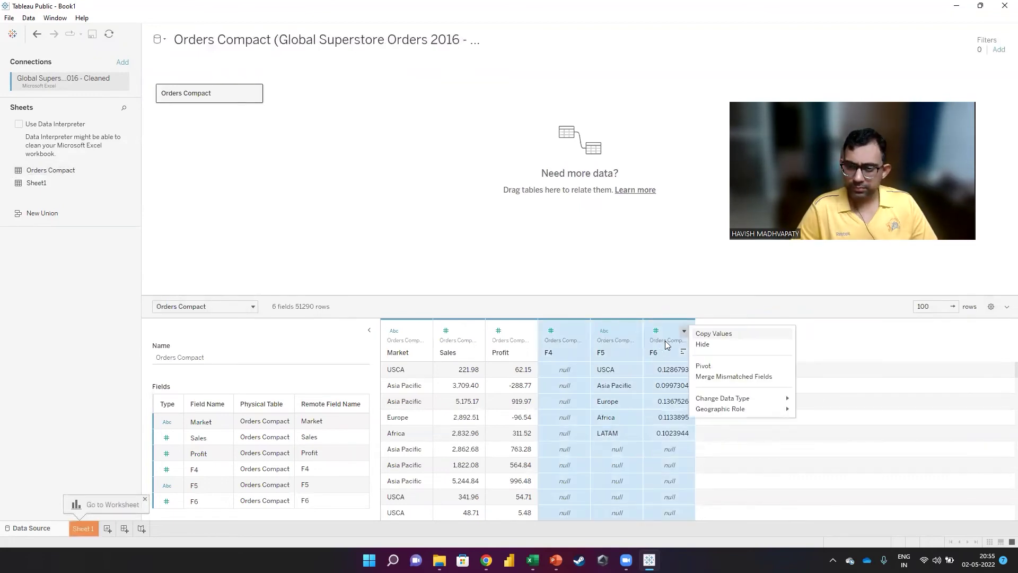
left_click(700, 344)
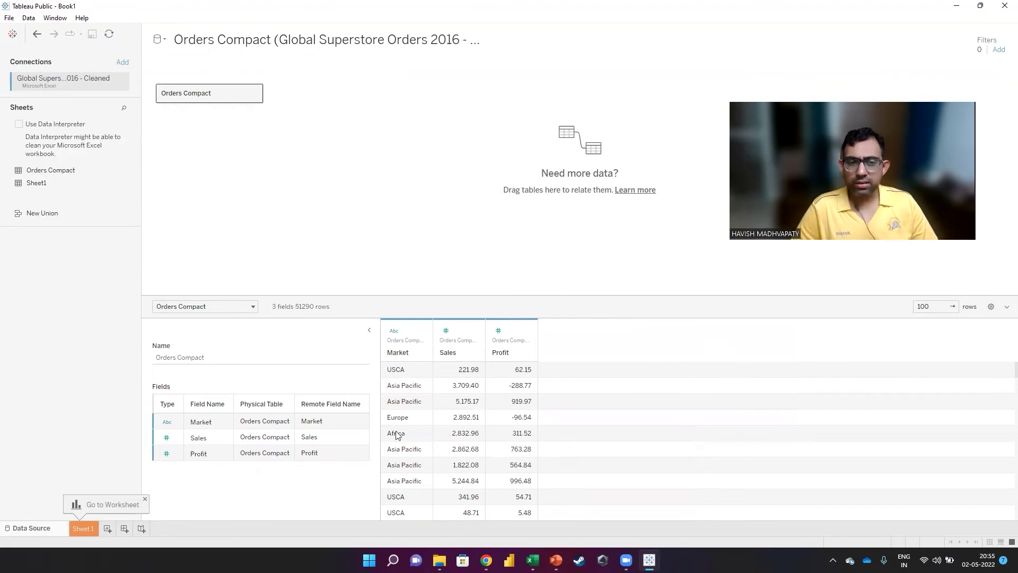
mouse_move(510, 342)
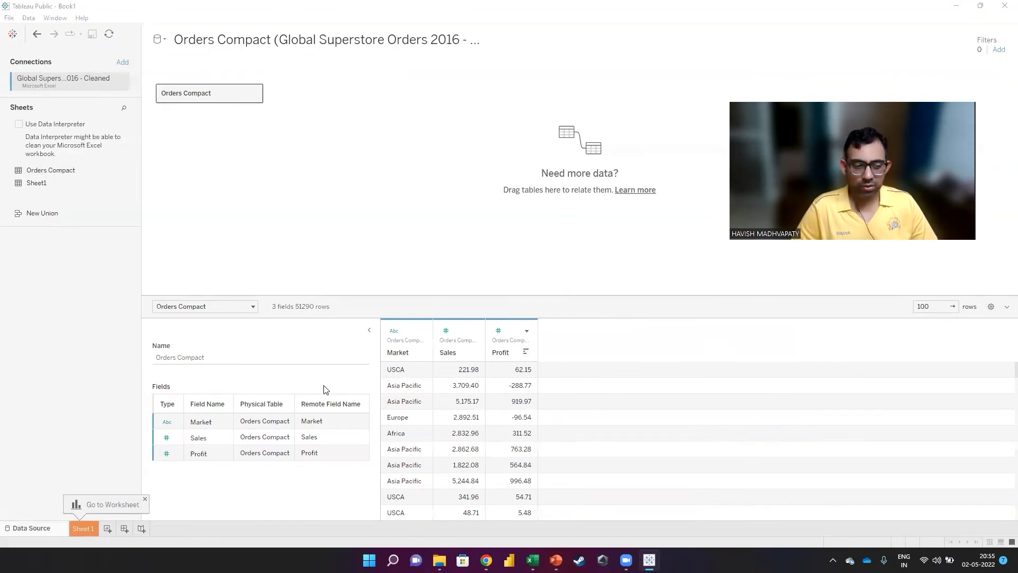
left_click(77, 528)
left_click(90, 531)
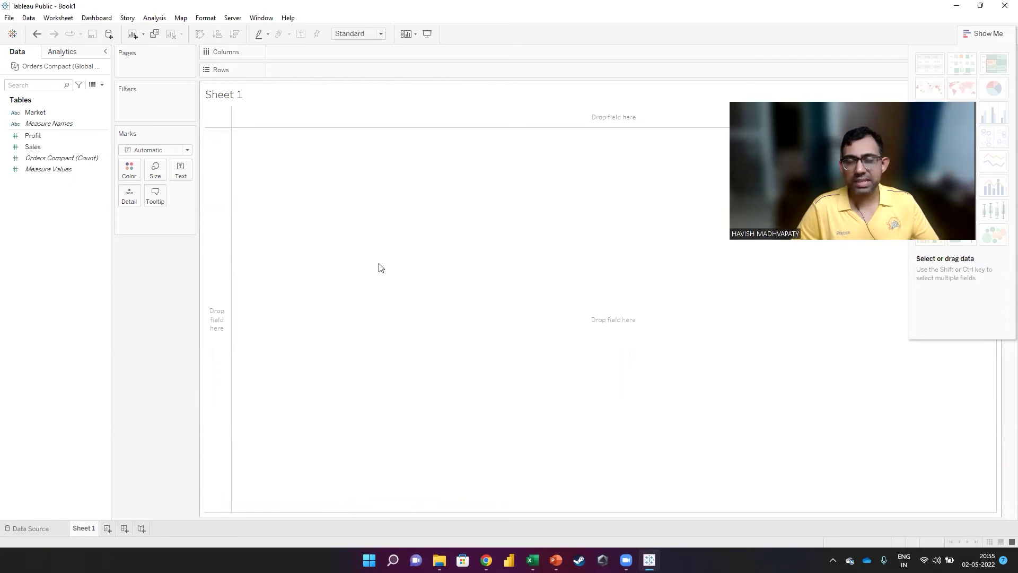
Step: Create a 'Profit Margin' calculated field with the formula SUM([Profit]) / SUM([Sales])
left_click(164, 19)
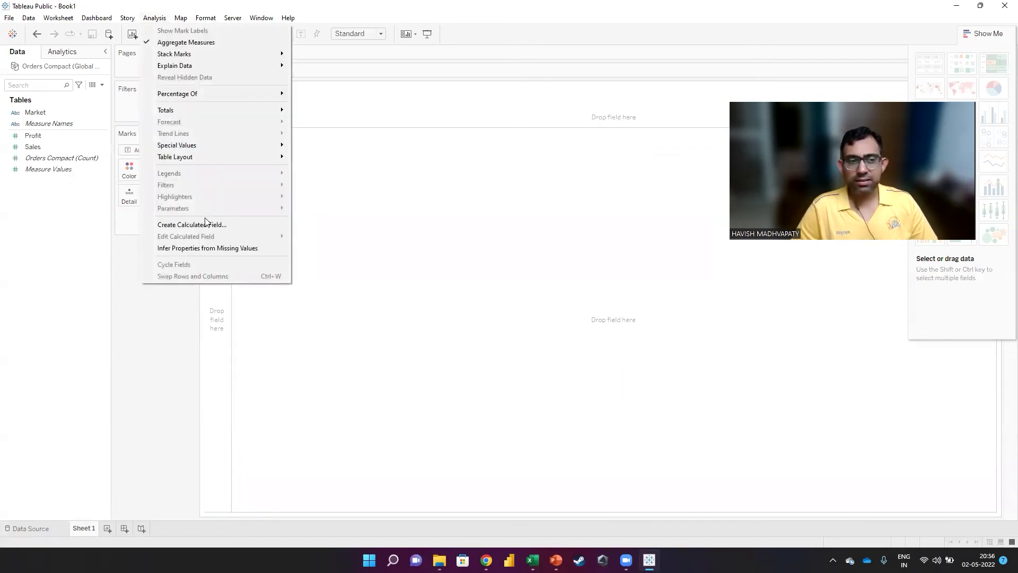
left_click(232, 230)
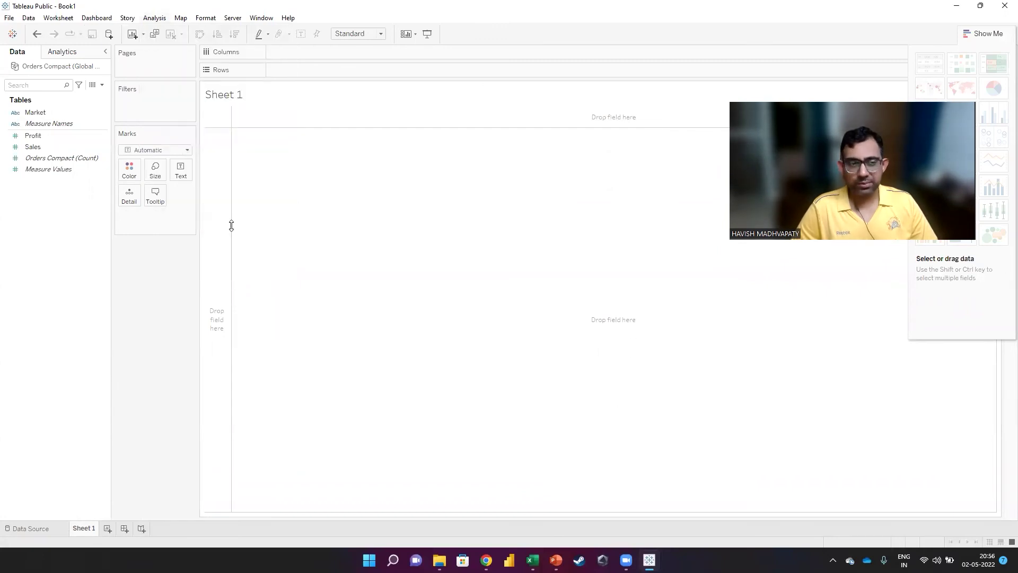
left_click(427, 197)
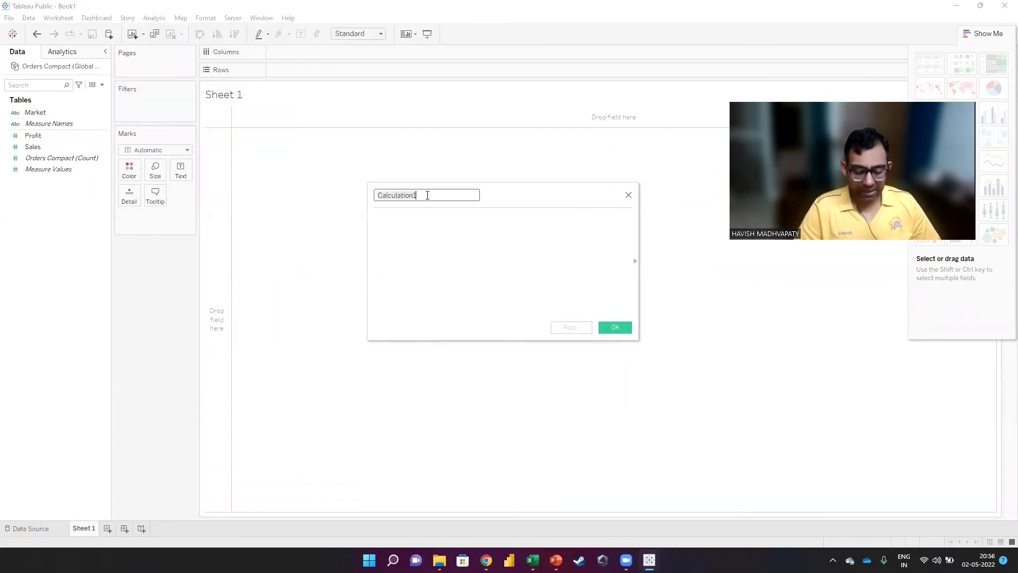
key("ctrl+a")
type("Profit Margin")
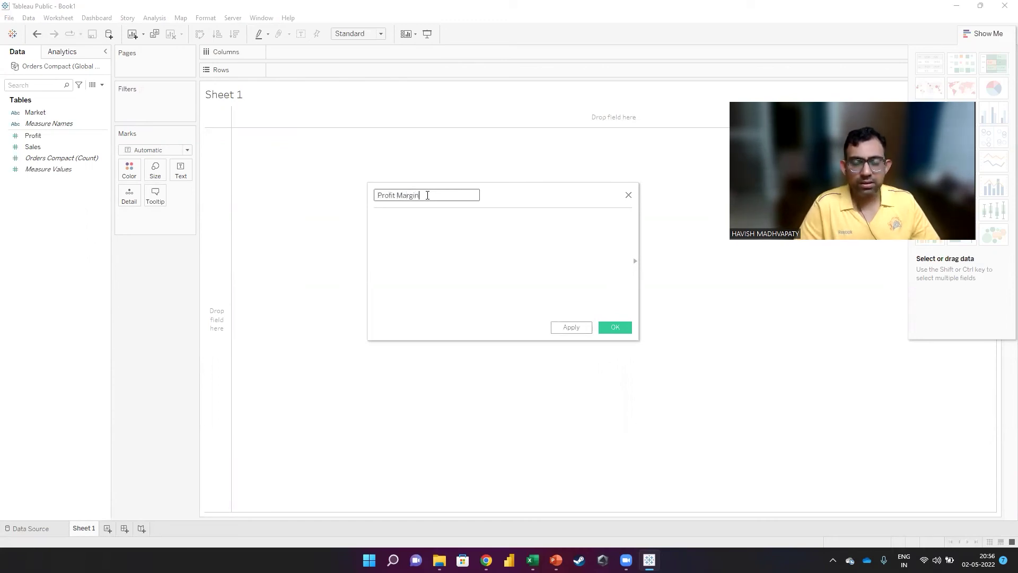
left_click(407, 237)
type("sum(")
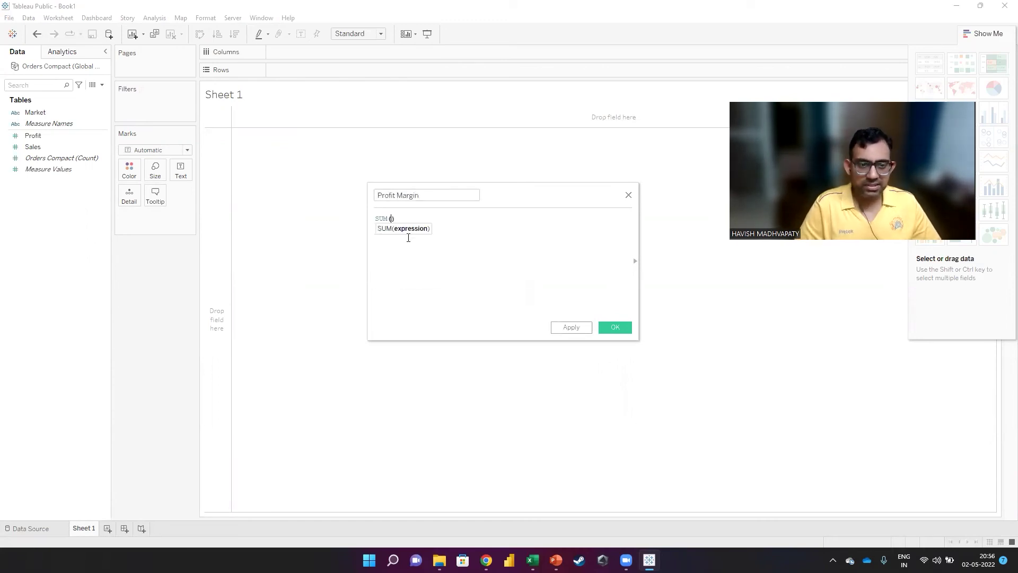
type("profit")
key("Return")
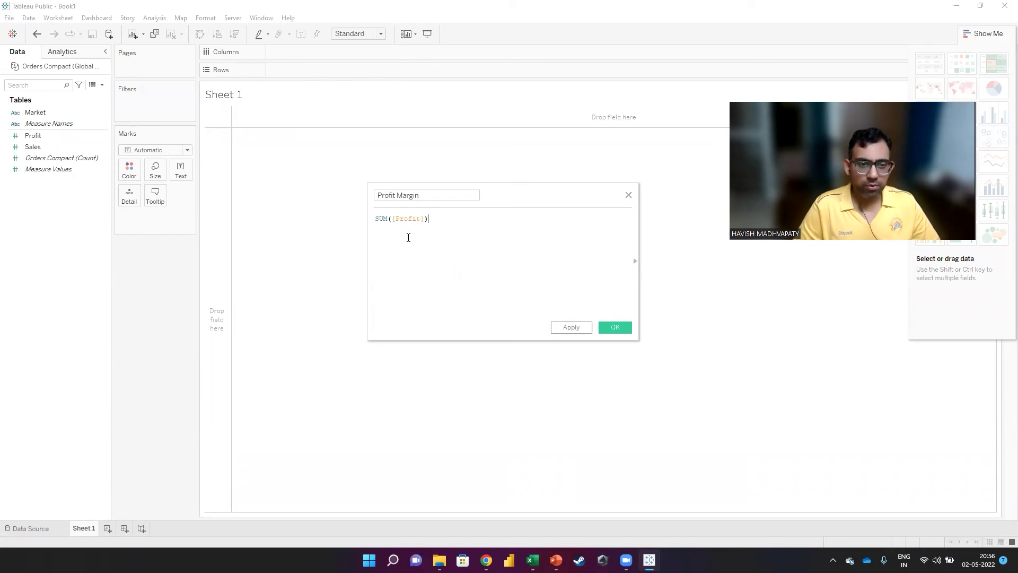
type(") / SUM(sales")
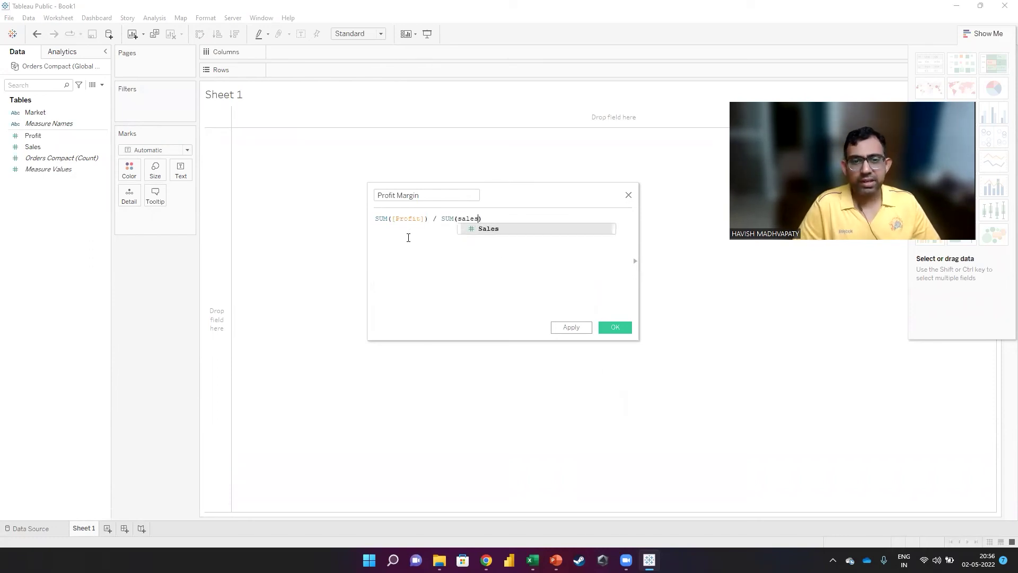
key("Return")
type(")")
left_click(615, 325)
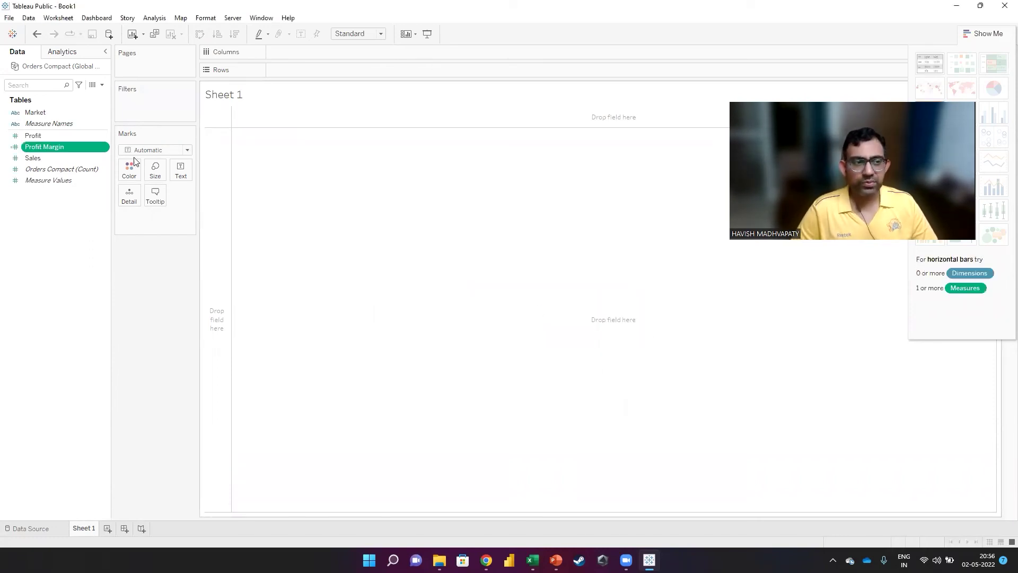
Step: Set Profit Margin's default number format to Percentage with two decimals
left_click(102, 148)
mouse_move(147, 314)
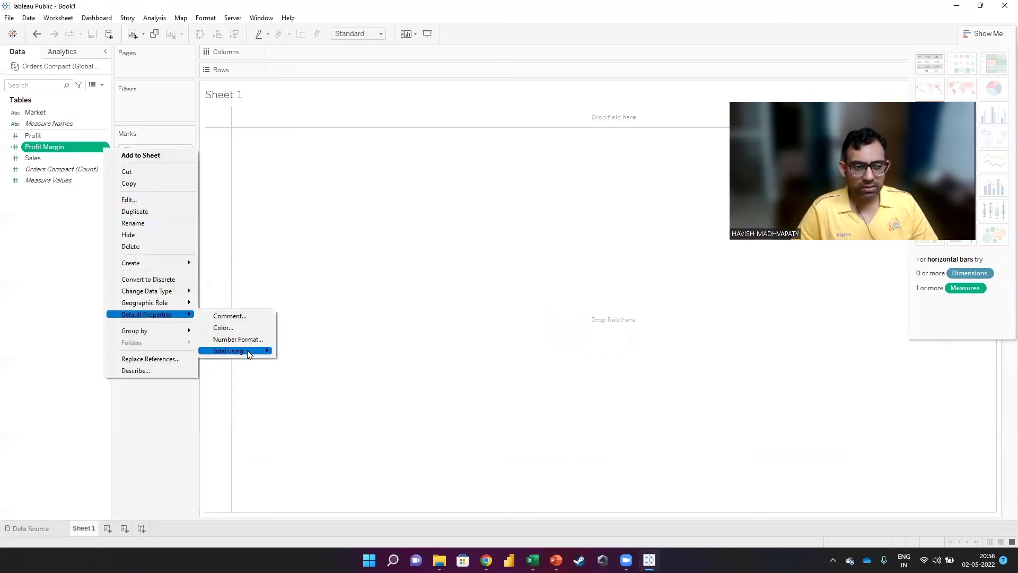
left_click(237, 340)
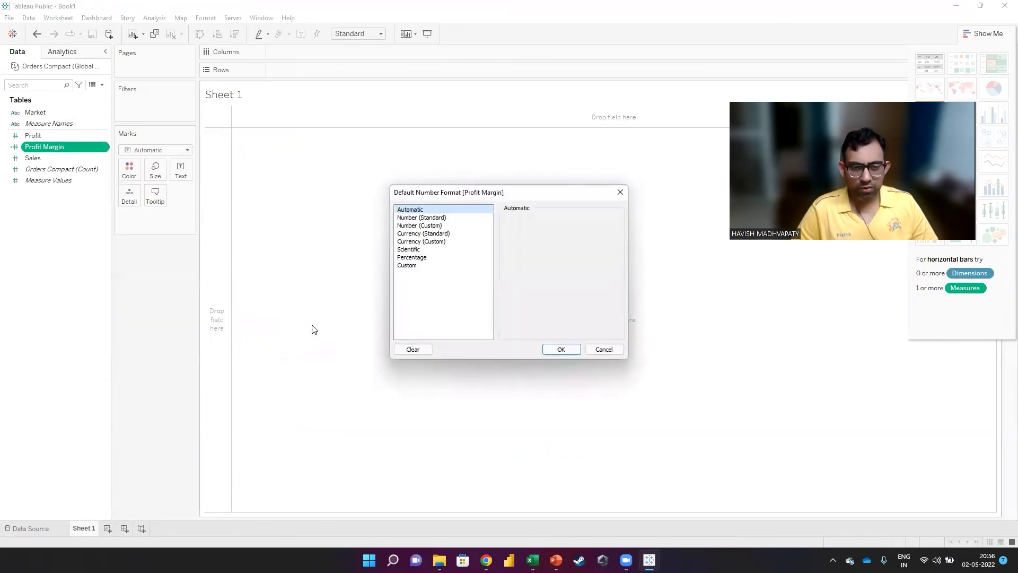
left_click(411, 258)
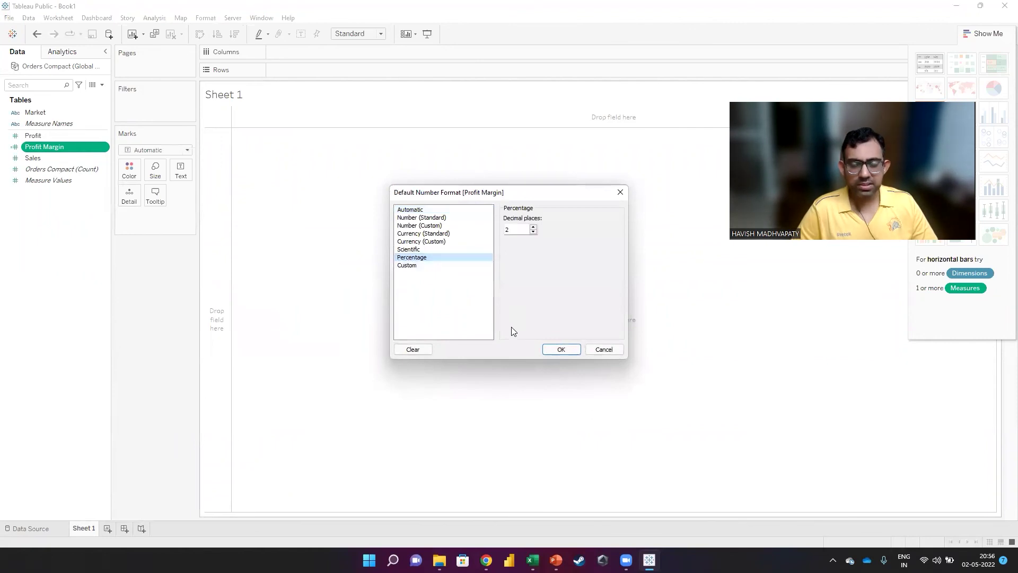
left_click(567, 352)
left_click_drag(718, 227, 625, 219)
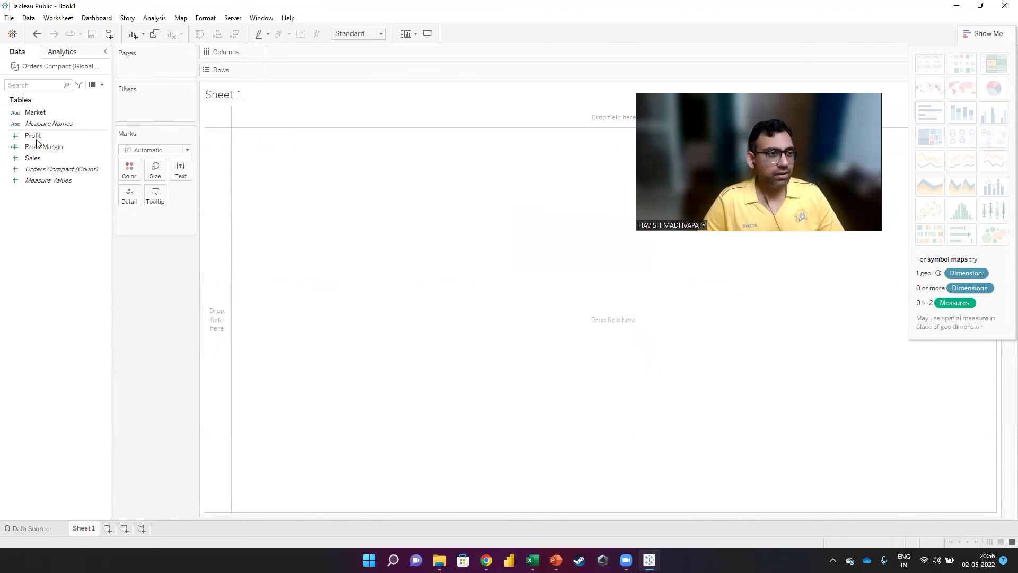
Step: Add Market, Profit, Sales and Profit Margin to Sheet 1 as a text table
double_click(35, 112)
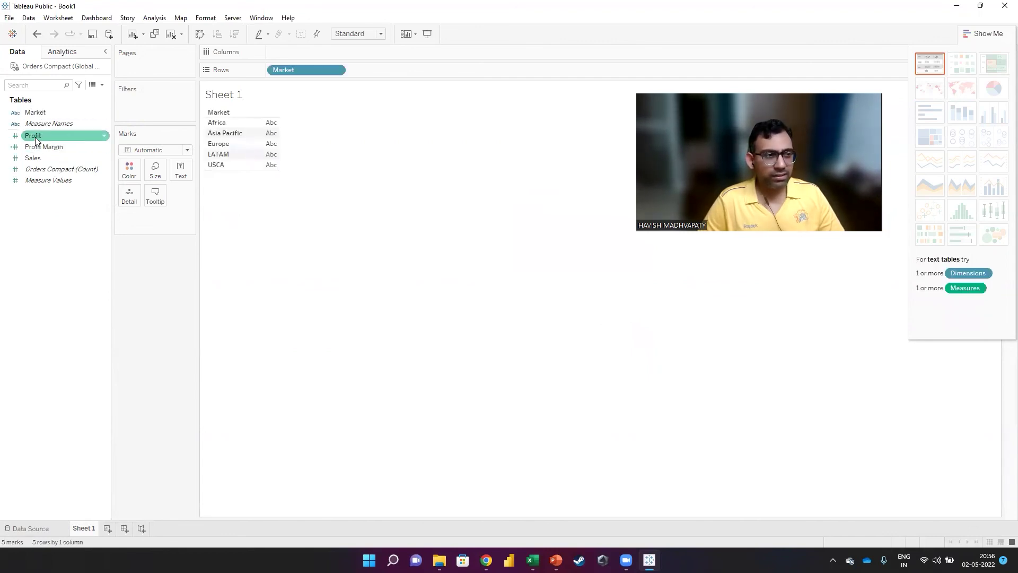
double_click(33, 135)
double_click(34, 159)
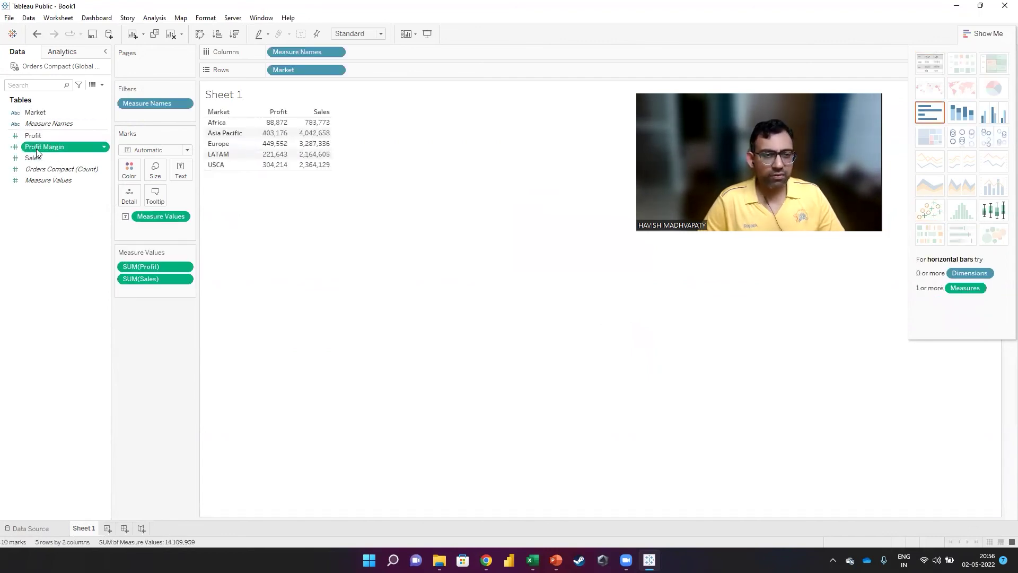
double_click(36, 149)
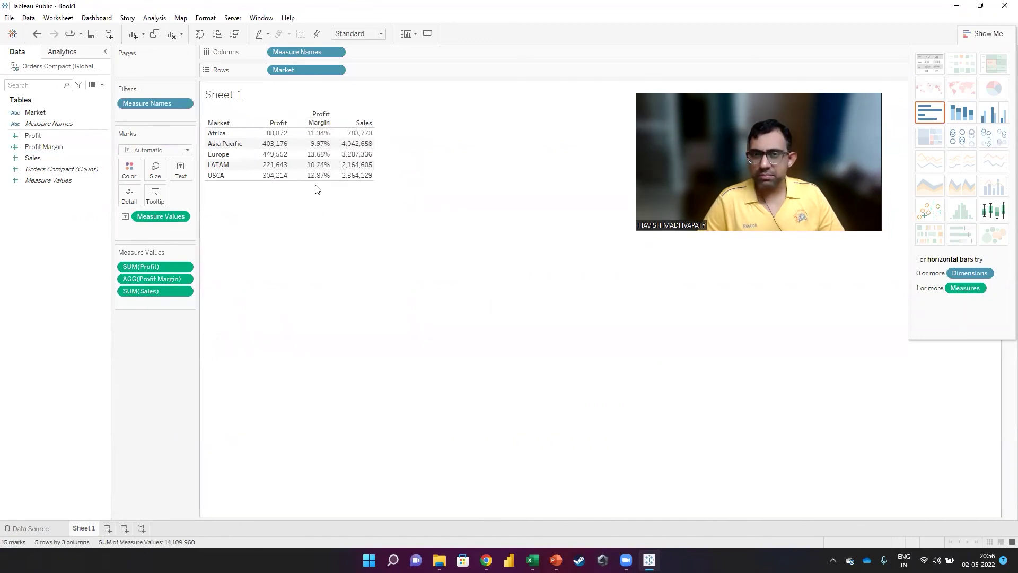